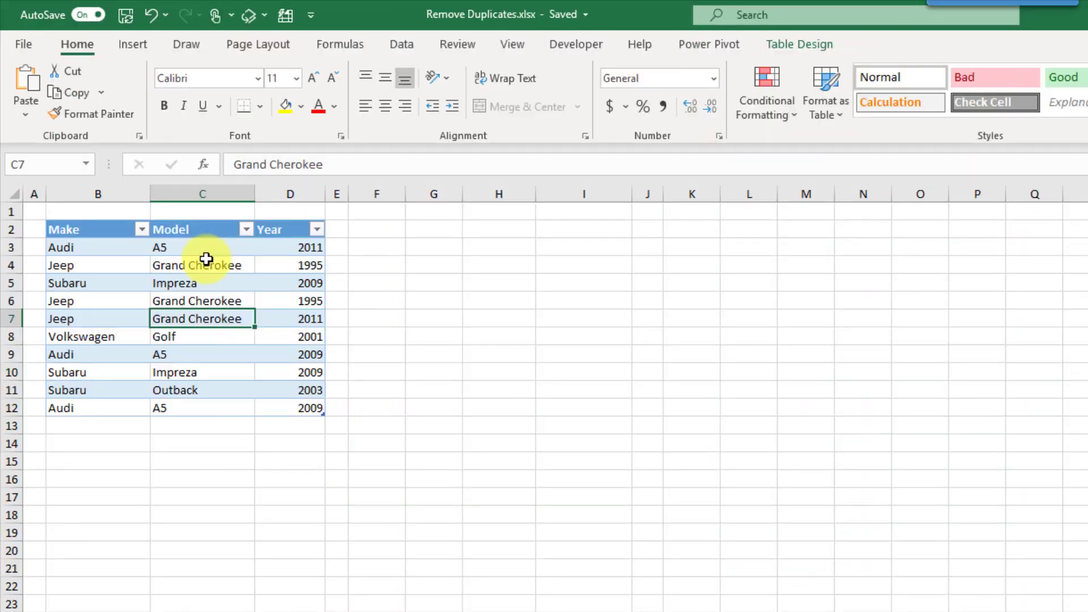
Step: Remove the duplicate rows from the car table, treating the first row as headers and comparing the Make, Model and Year columns
click(403, 44)
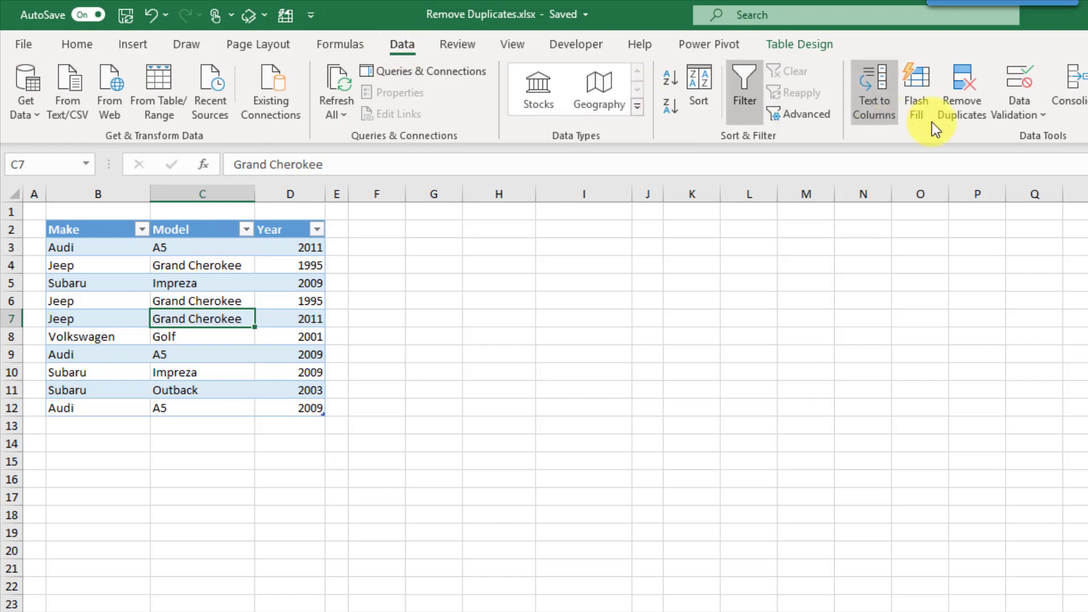
click(960, 110)
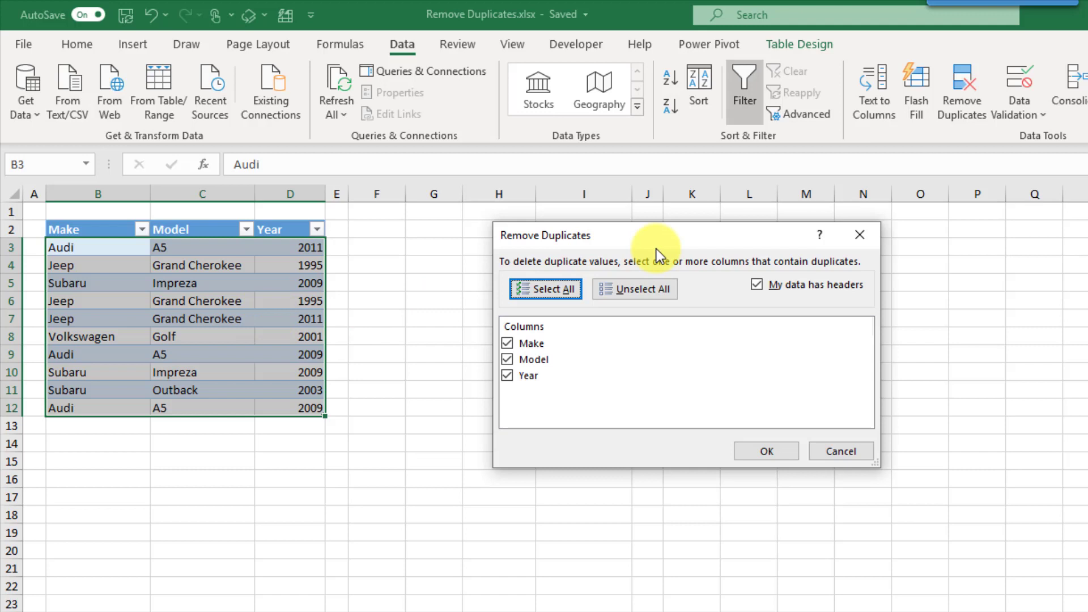
click(759, 286)
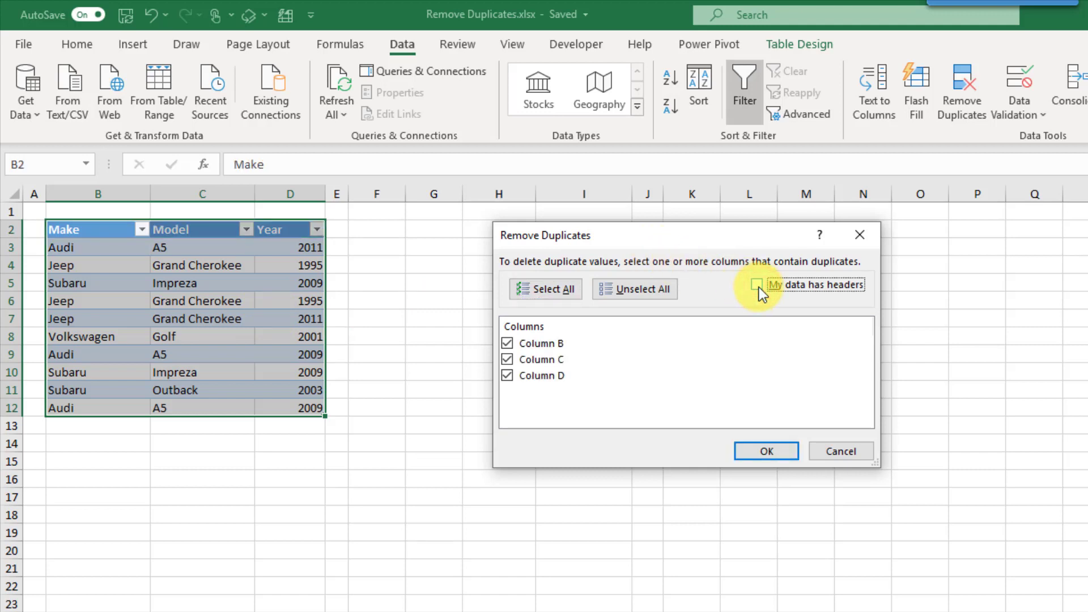
click(758, 285)
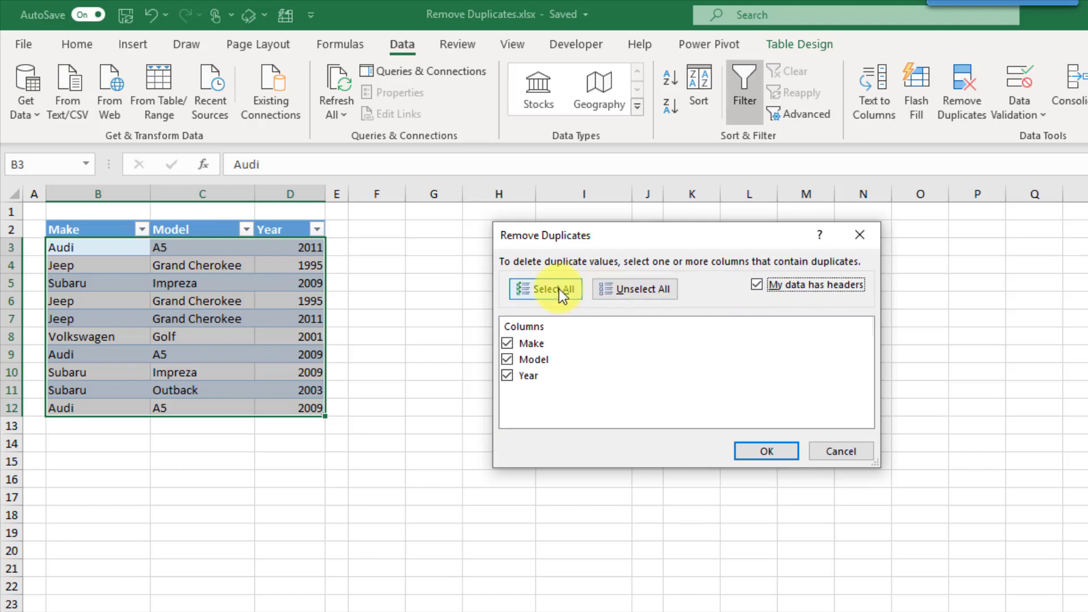
click(629, 287)
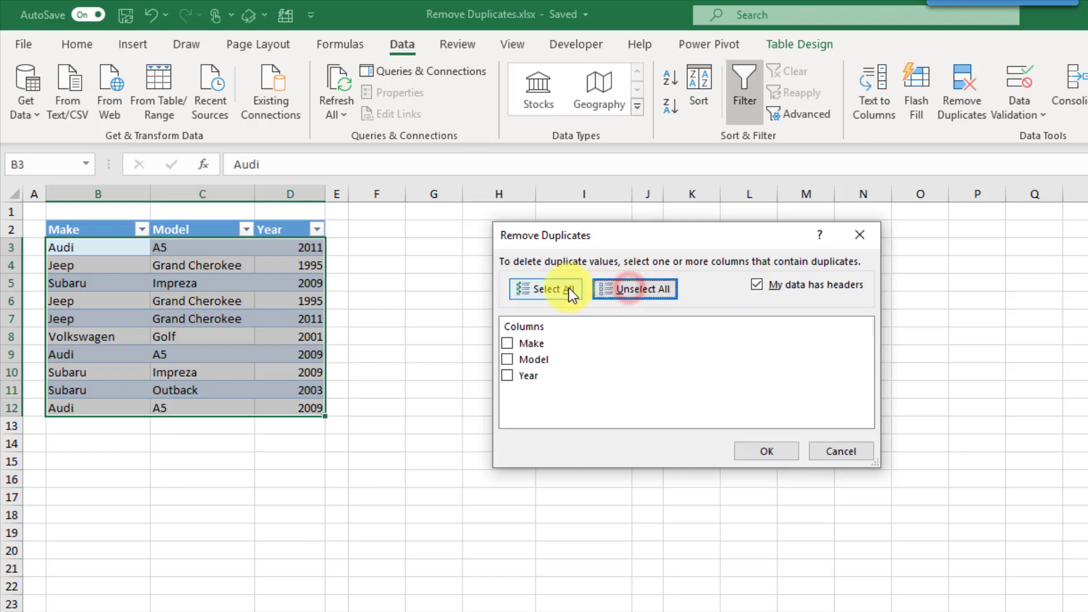
click(567, 288)
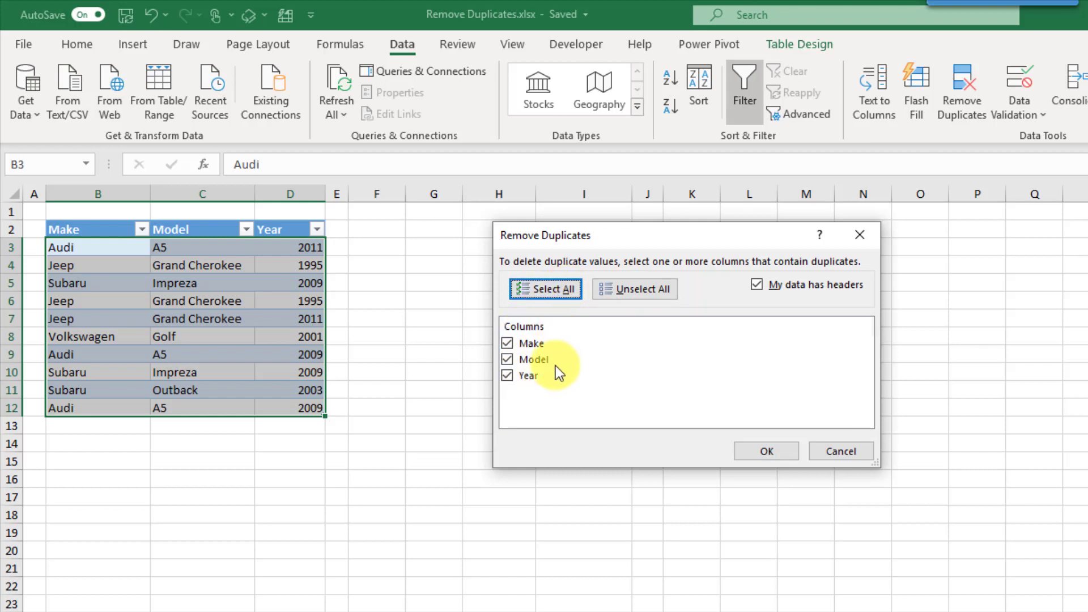
click(511, 377)
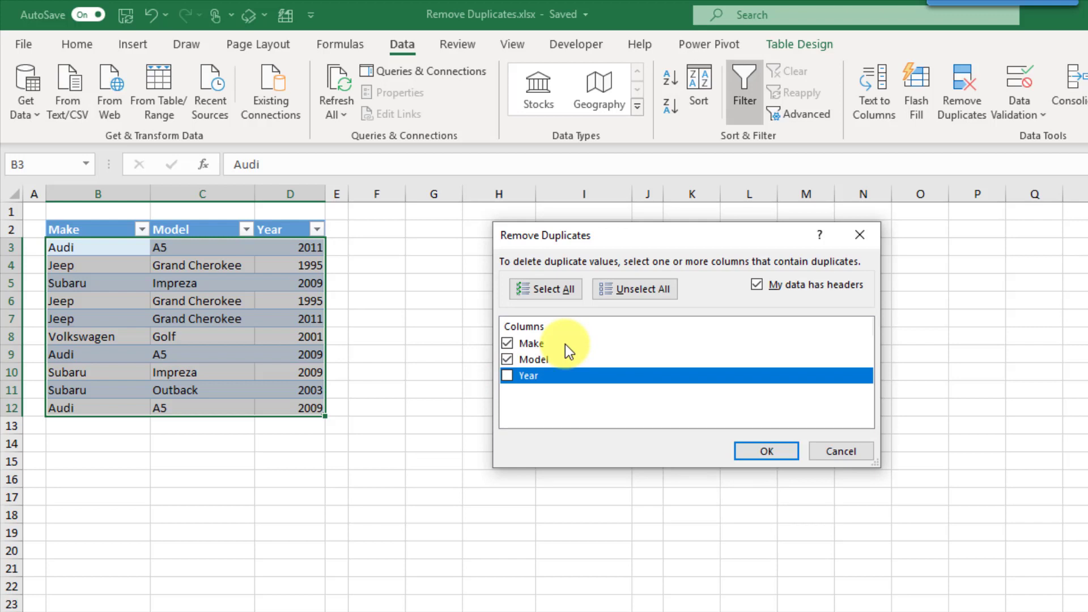
click(508, 375)
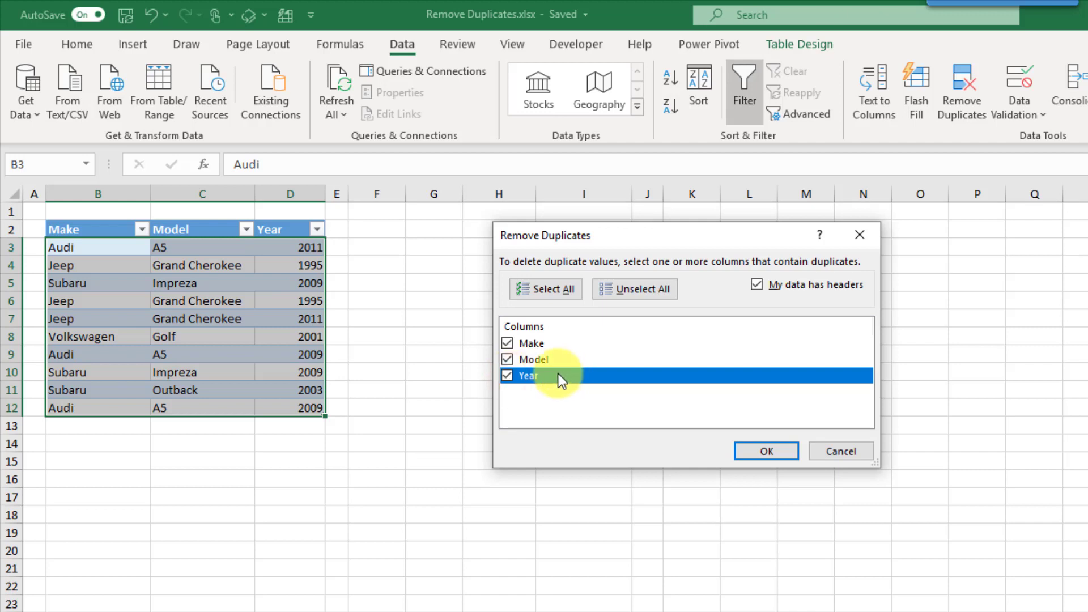
click(768, 453)
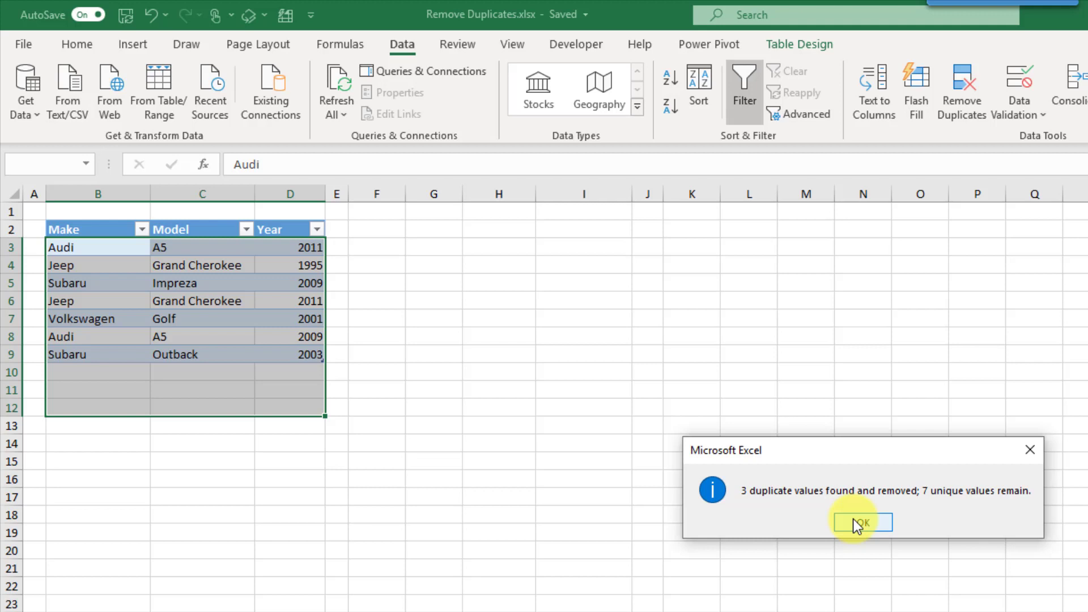
click(852, 519)
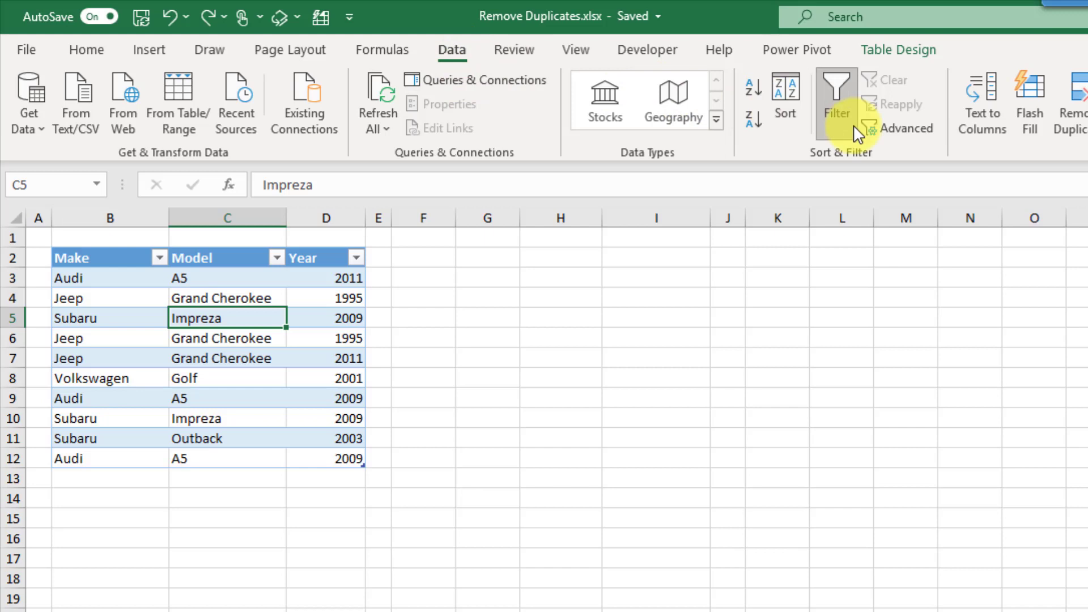
Step: Use an advanced filter to copy only the unique records of $B$2:$D$12 to another location starting at cell G2
click(909, 132)
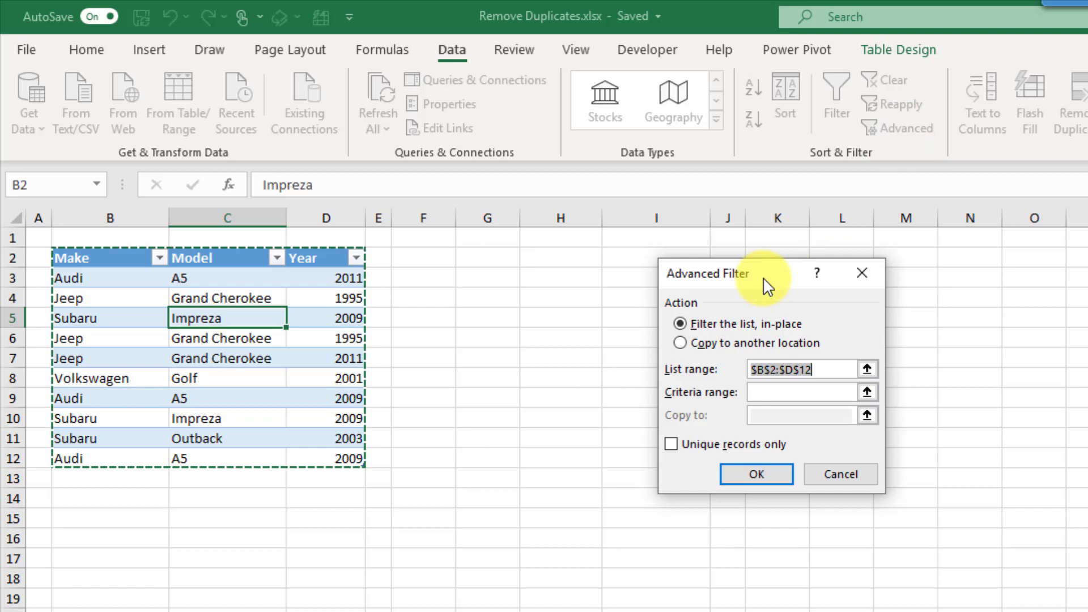
click(680, 343)
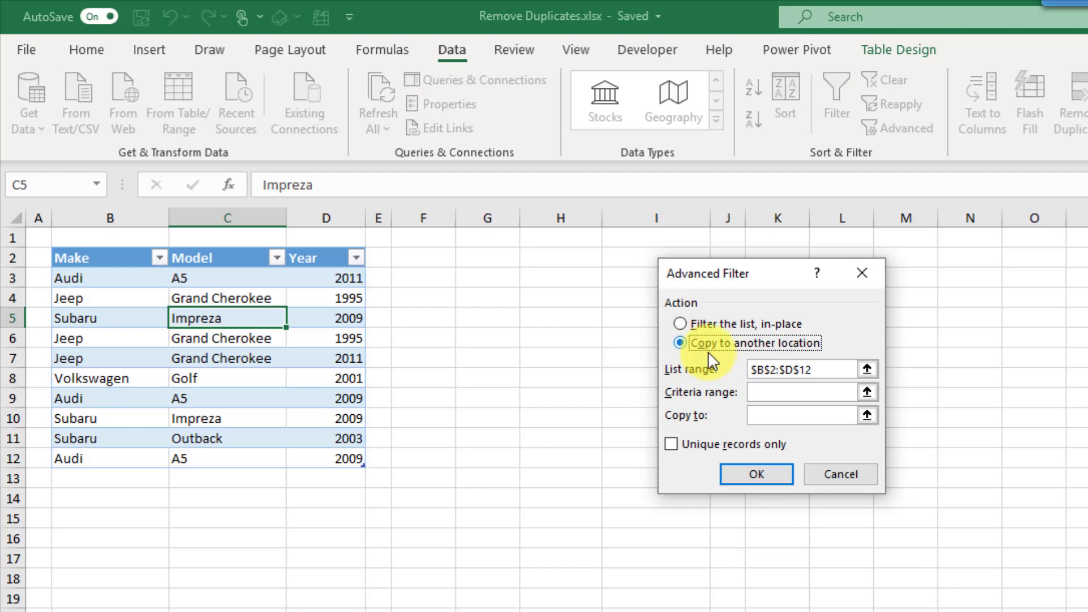
click(867, 369)
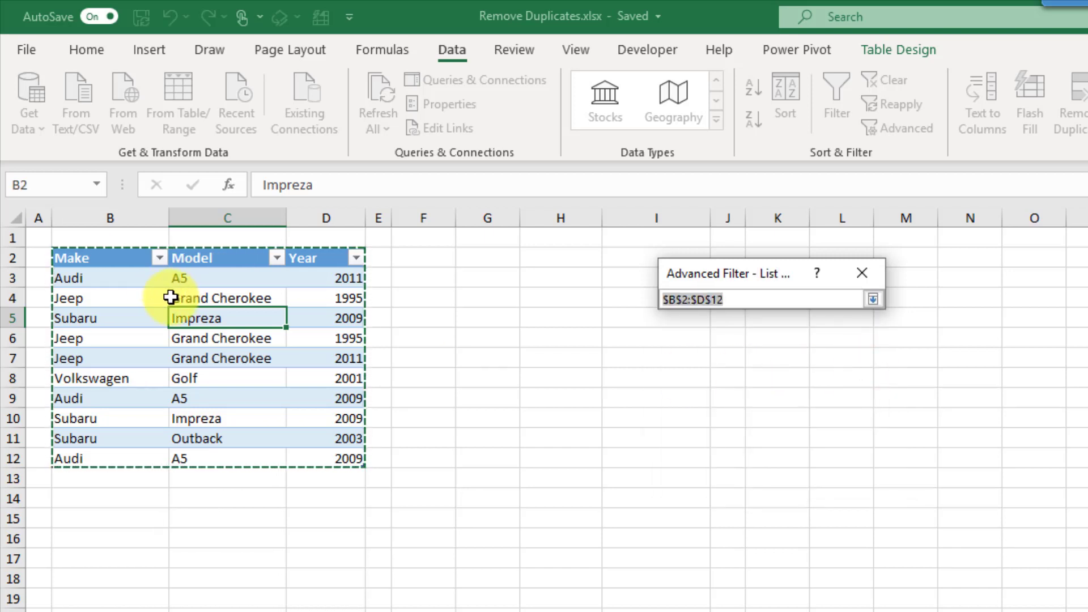
click(873, 299)
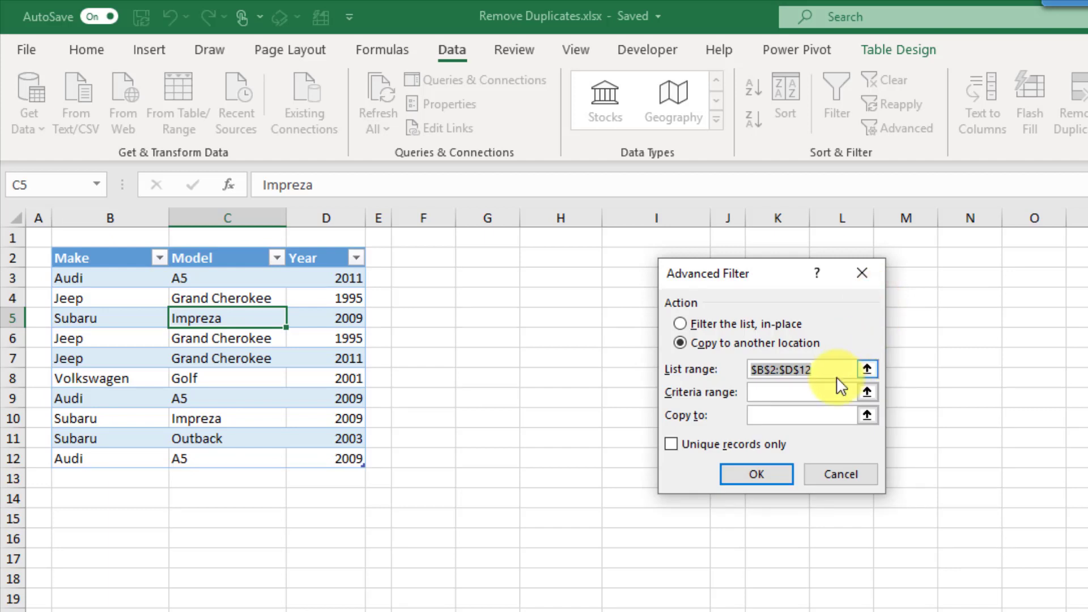
click(792, 417)
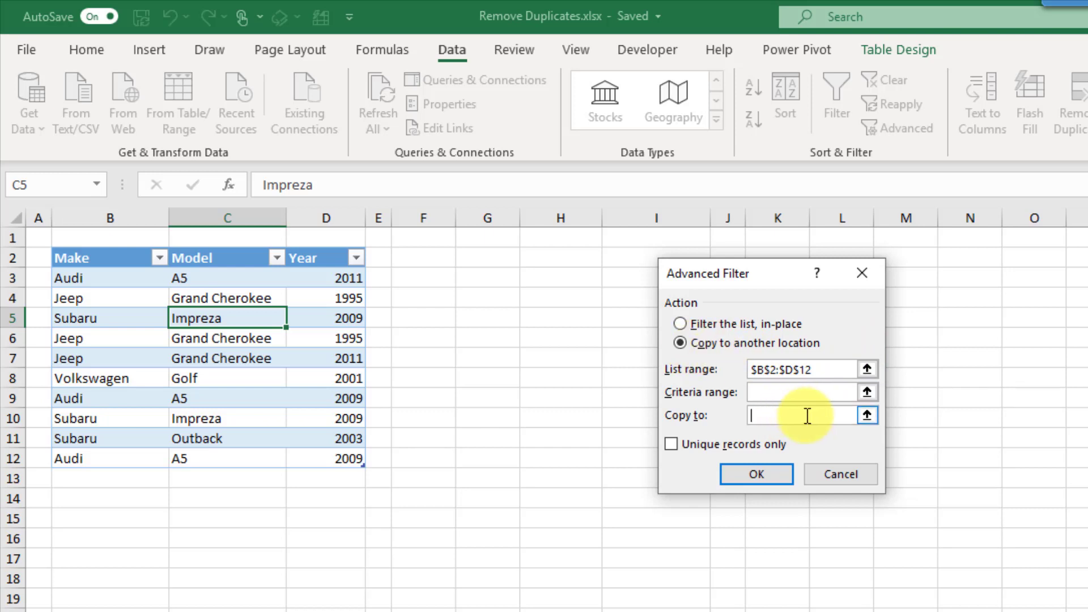
click(867, 415)
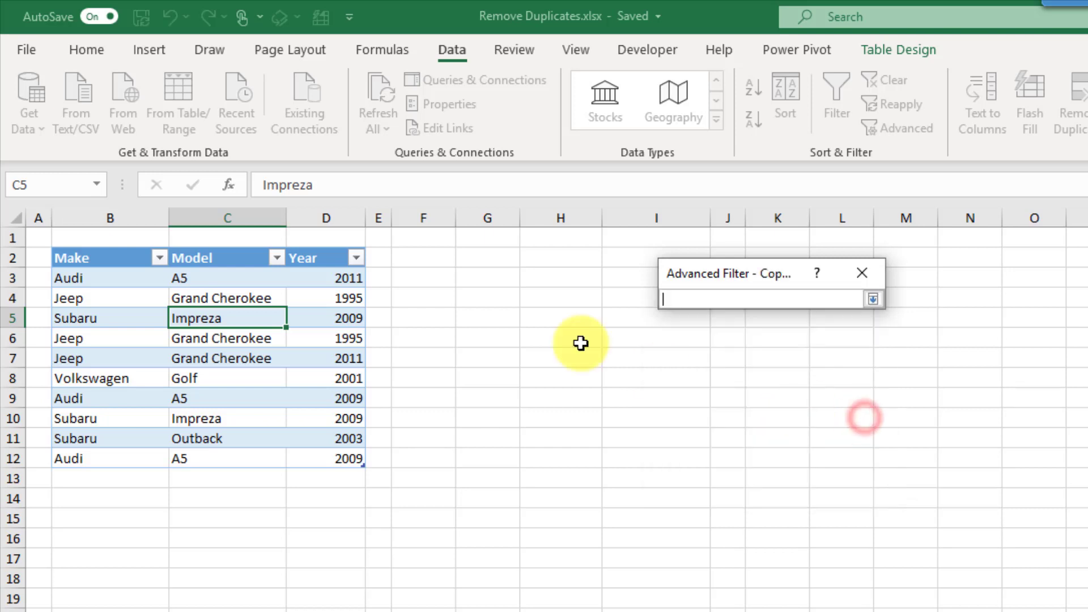
click(482, 257)
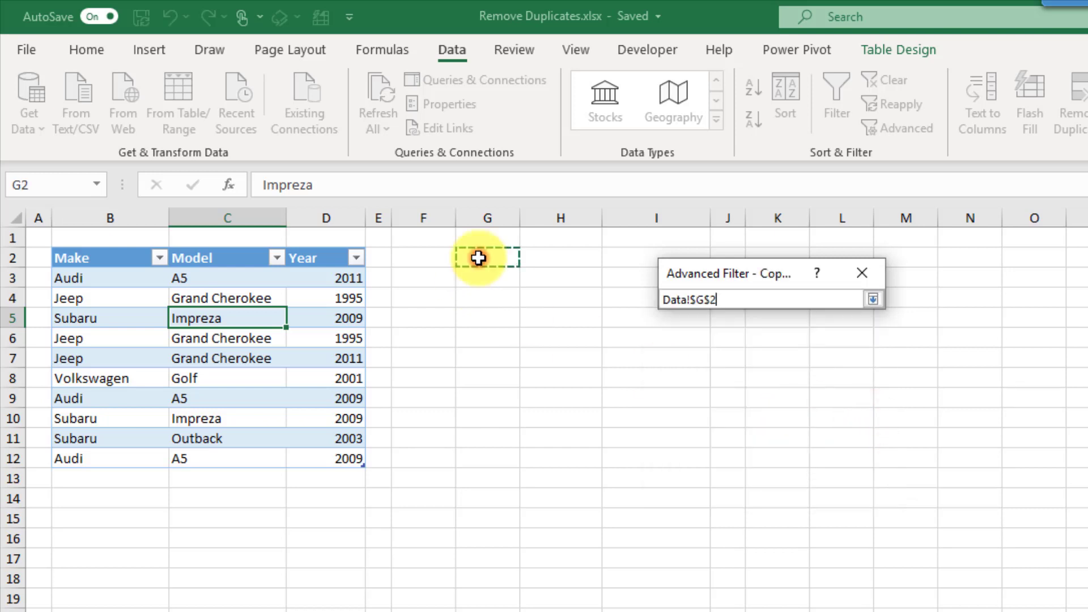
click(873, 299)
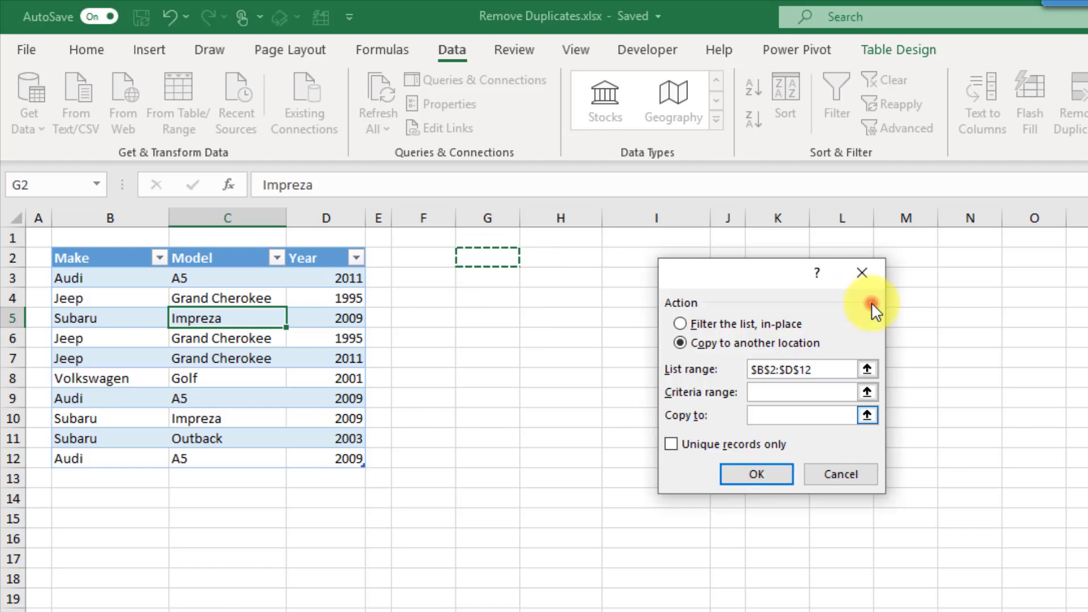
click(672, 445)
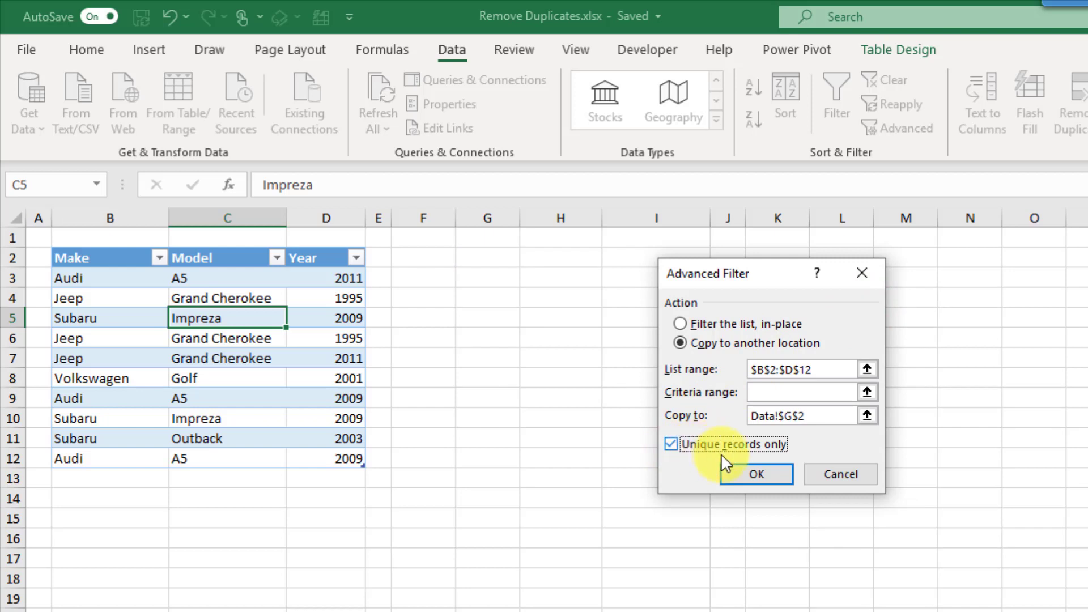
click(738, 471)
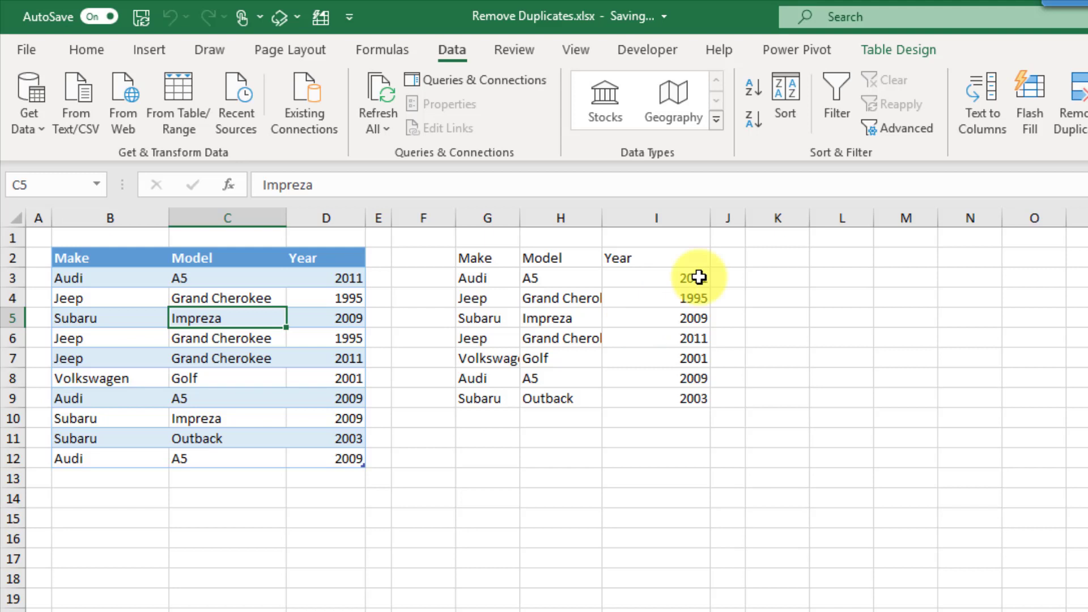
Step: Apply an advanced filter in place to the list $B$2:$D$12, showing unique records only
click(907, 129)
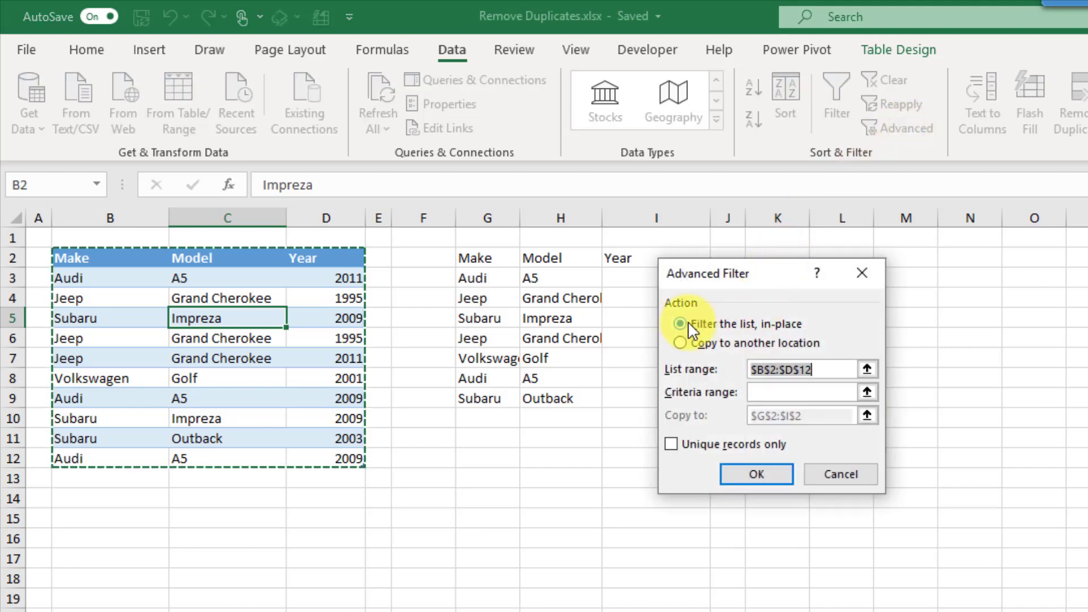
click(671, 444)
click(749, 470)
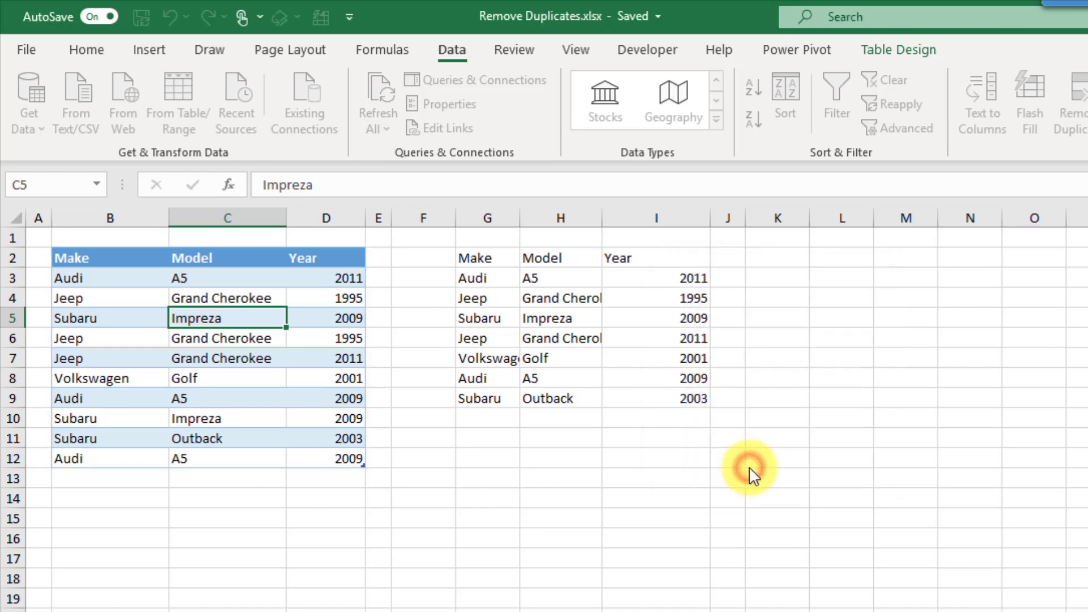
Step: Copy only the visible data rows of the filtered car table and paste them starting at cell B14
drag(142, 285, 317, 396)
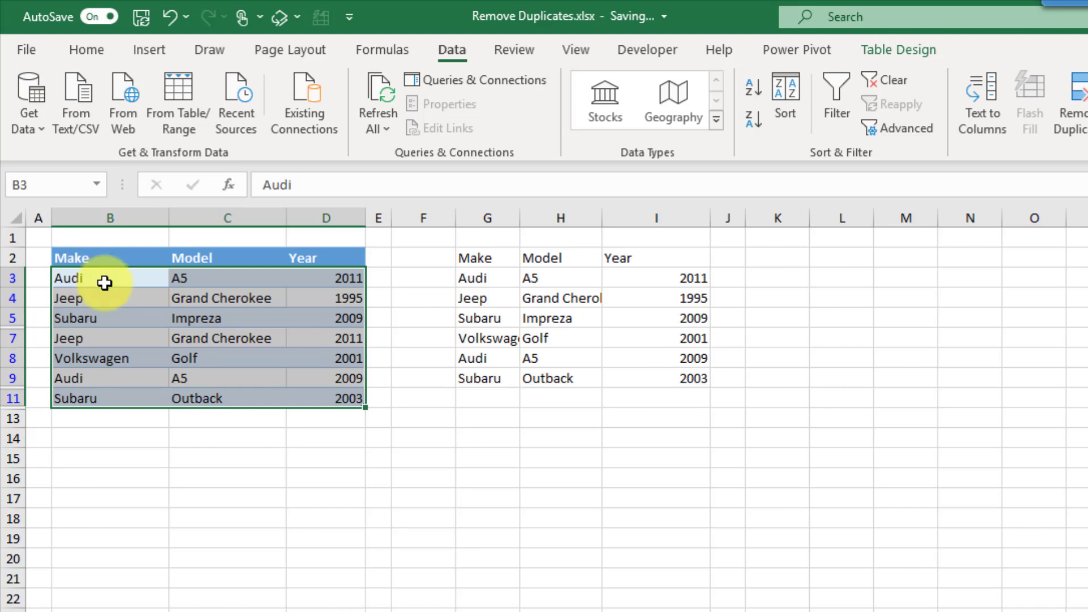
key(alt+semicolon)
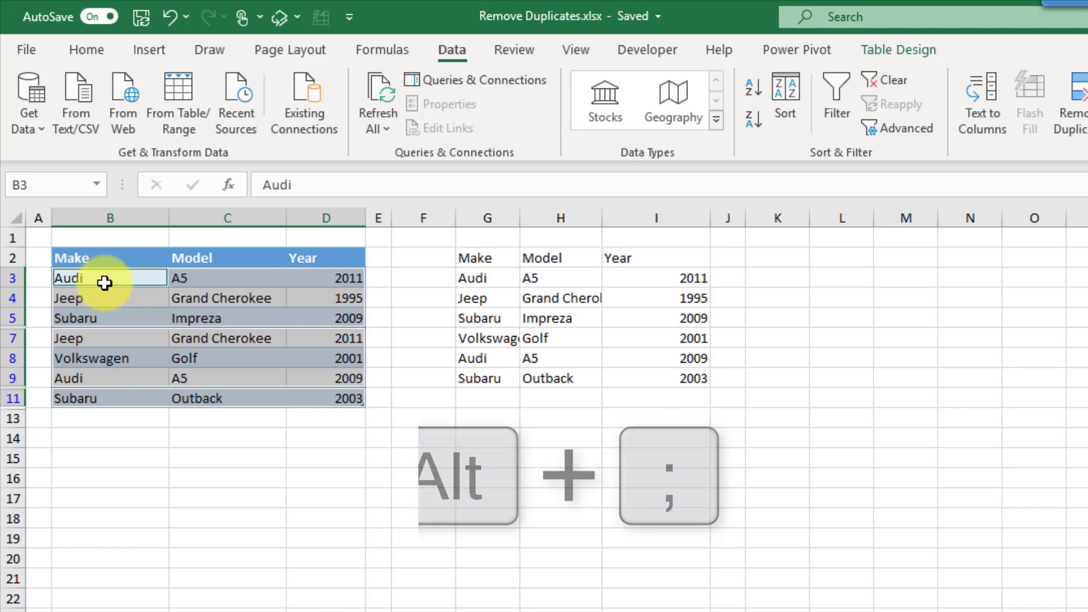
key(ctrl+c)
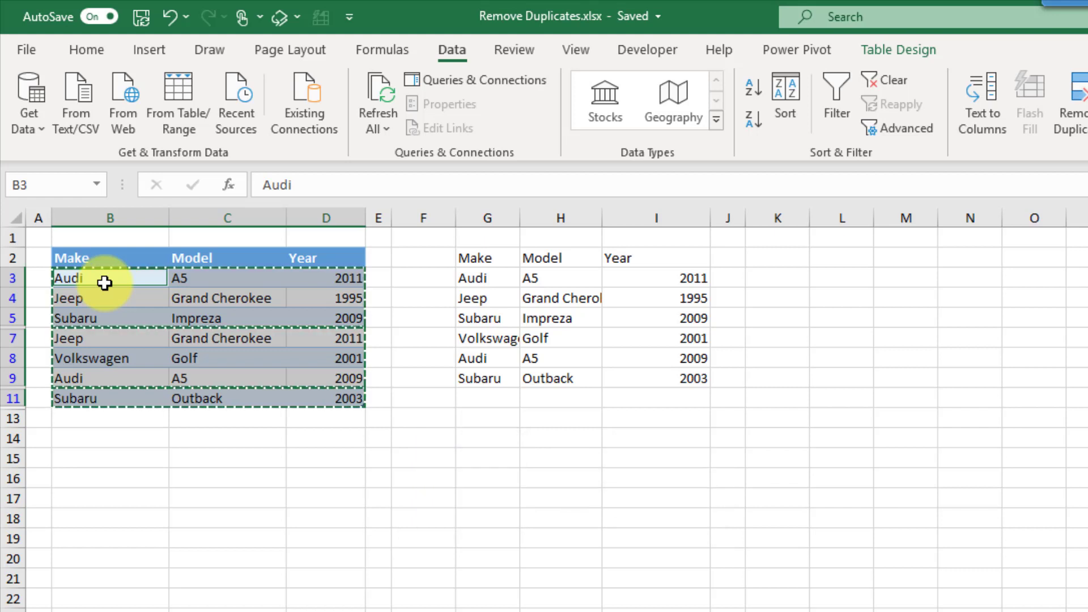
click(100, 439)
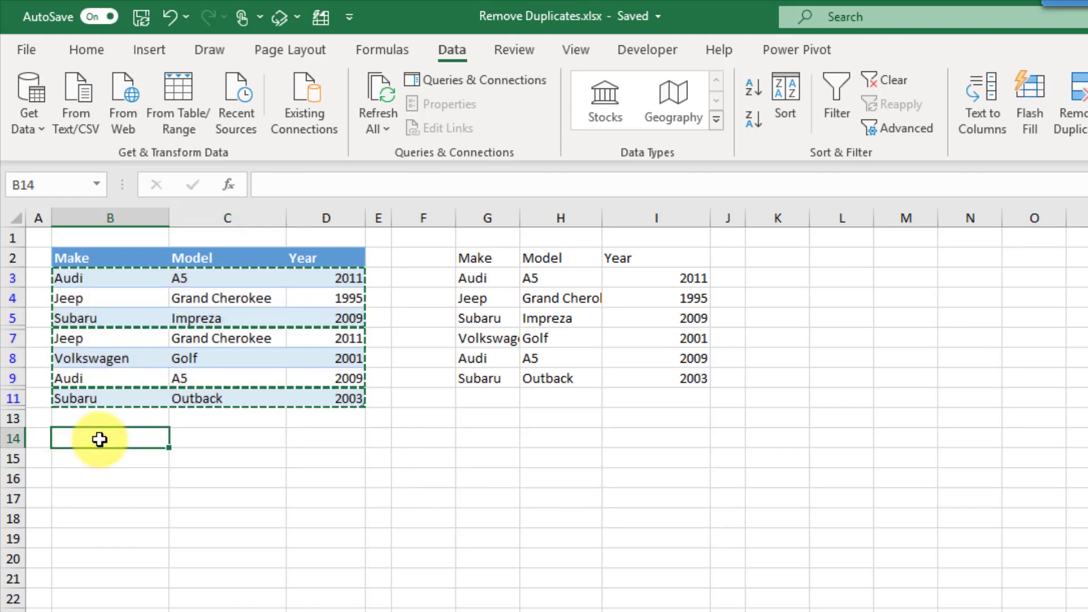
key(ctrl+v)
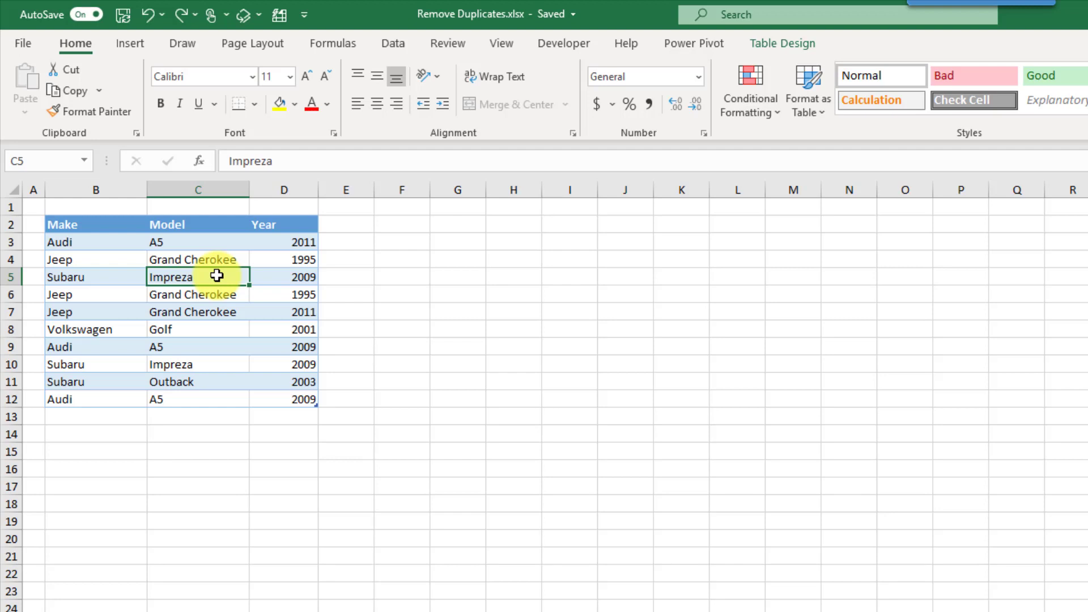
Step: Create a PivotTable from the CarList table on the existing worksheet at cell F2
click(142, 46)
click(54, 91)
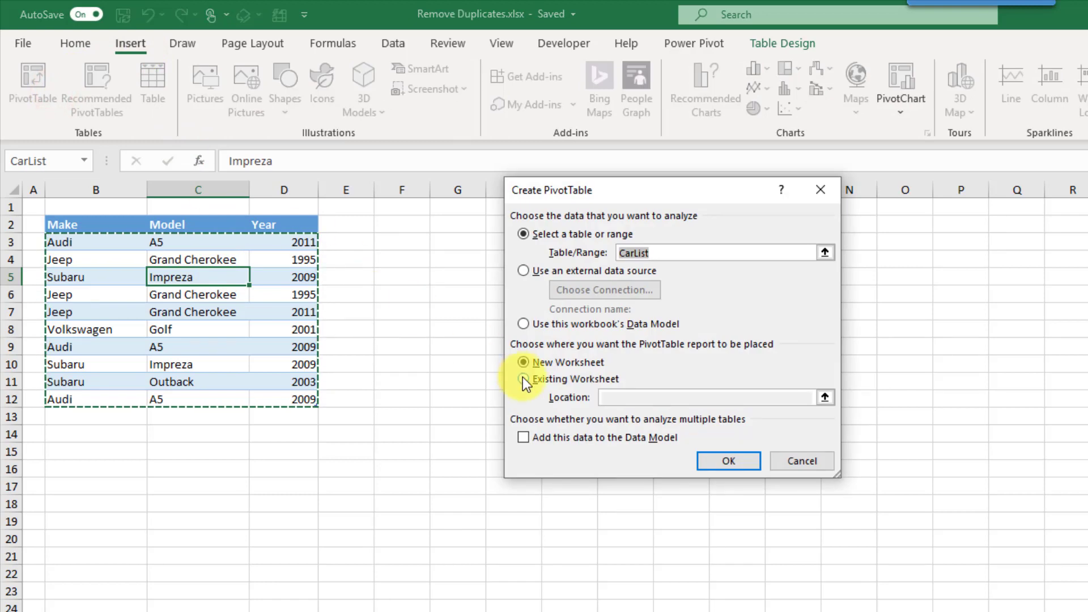
click(522, 379)
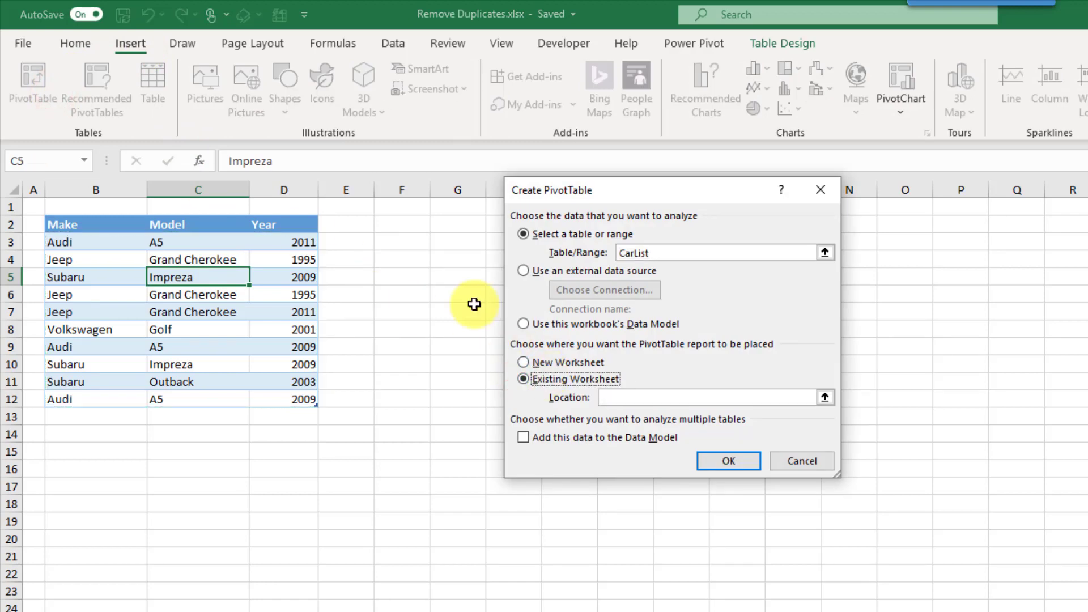
click(402, 224)
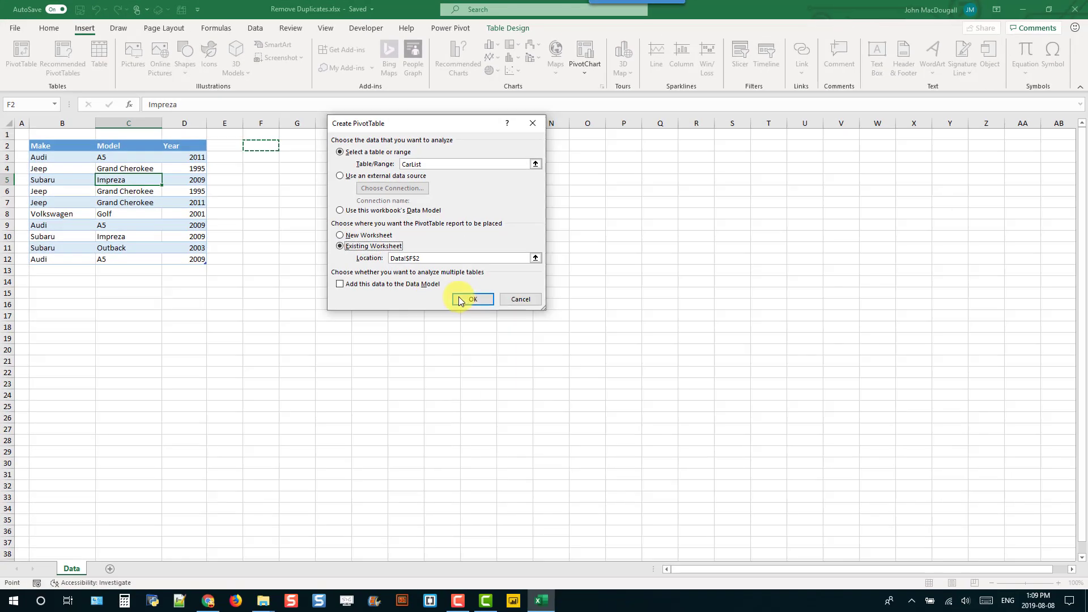
click(542, 342)
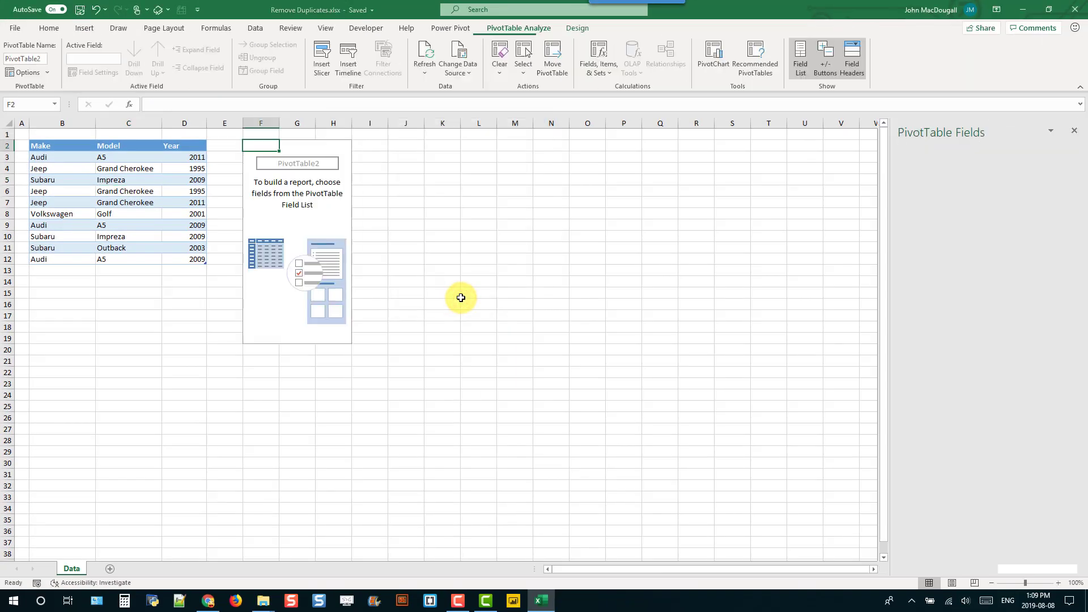
Step: Add the Make, Model and Year fields, in that order, to the PivotTable's rows
drag(905, 195, 939, 491)
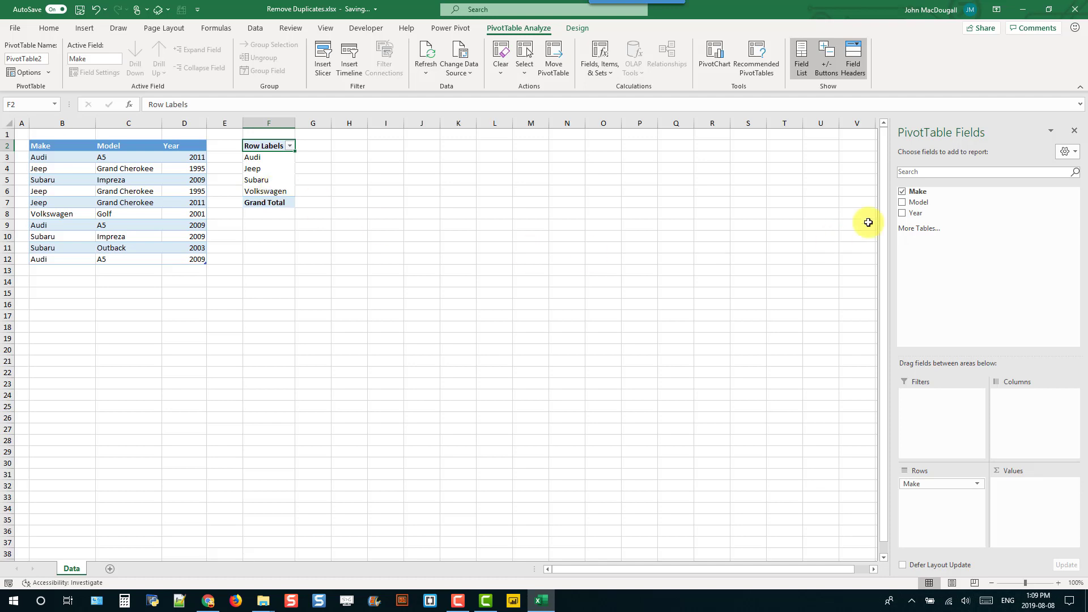
drag(912, 202, 946, 501)
drag(916, 213, 935, 510)
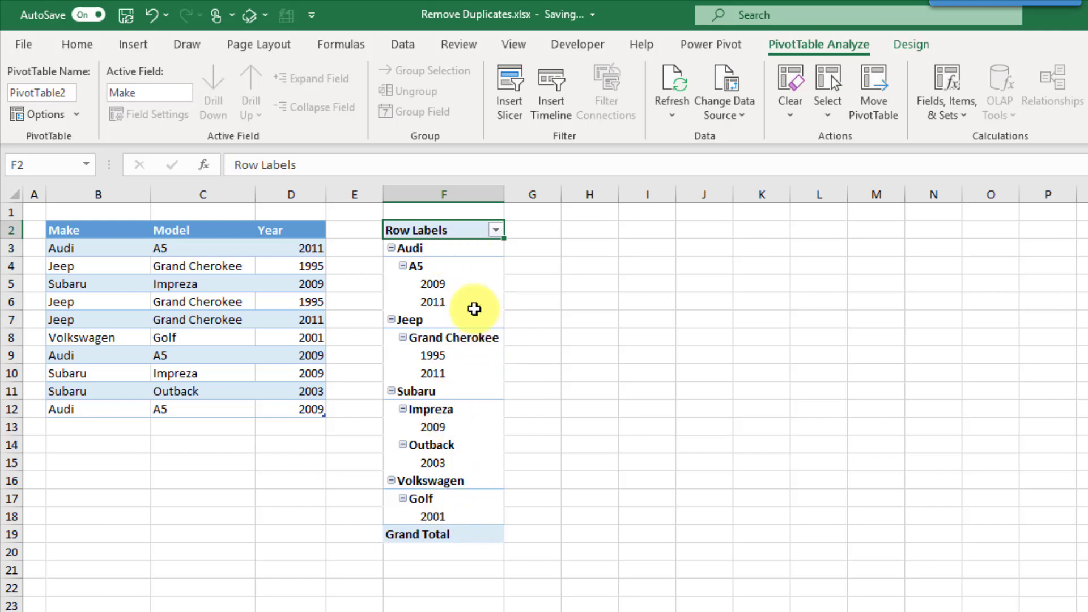
Step: Switch the PivotTable's report layout to tabular form and hide all of its subtotals
click(474, 306)
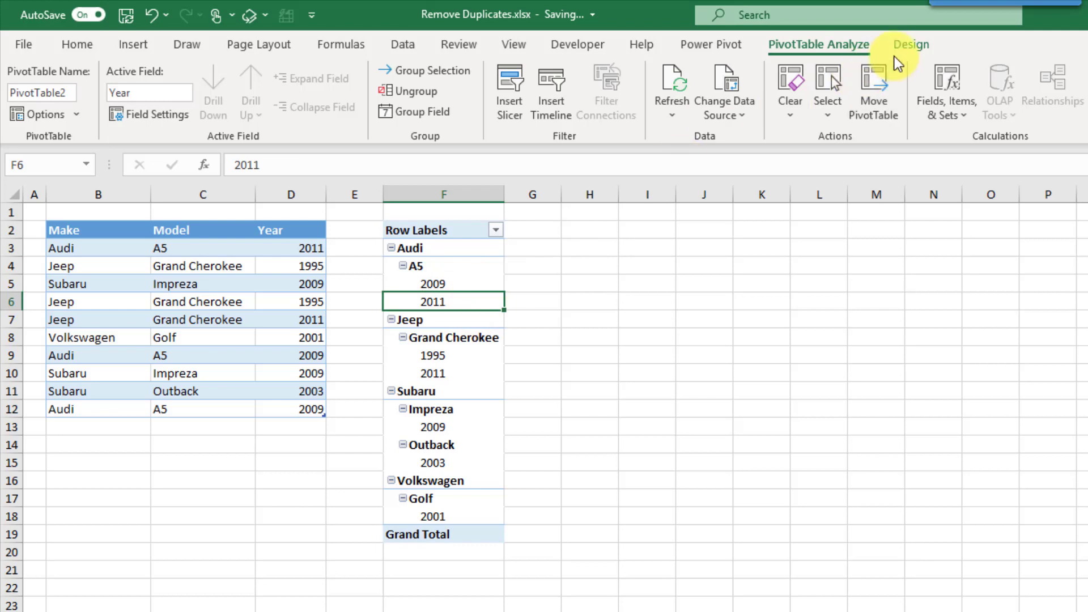
click(905, 43)
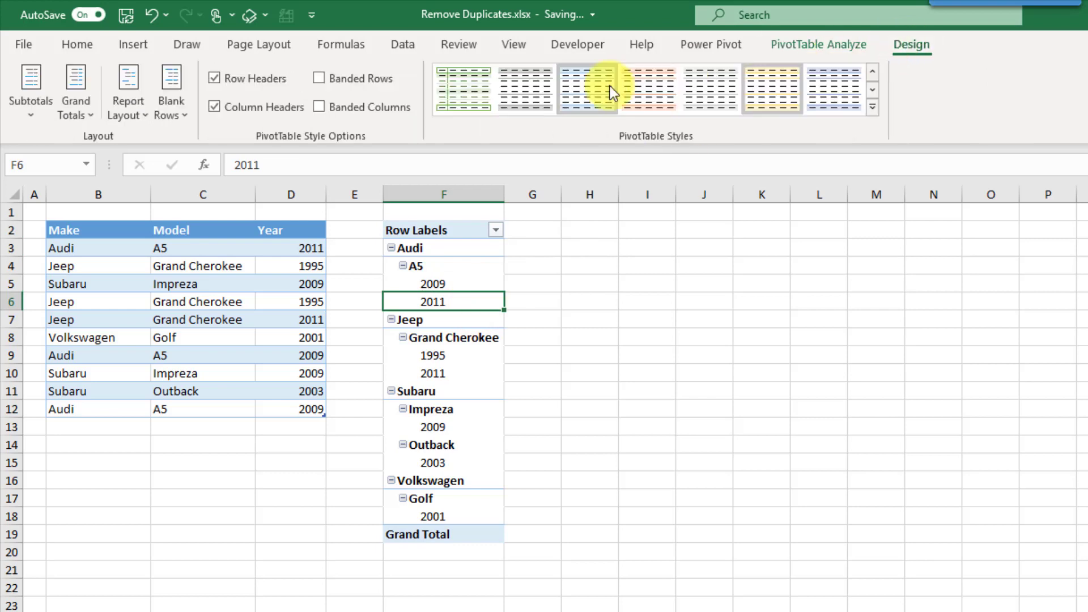
click(128, 110)
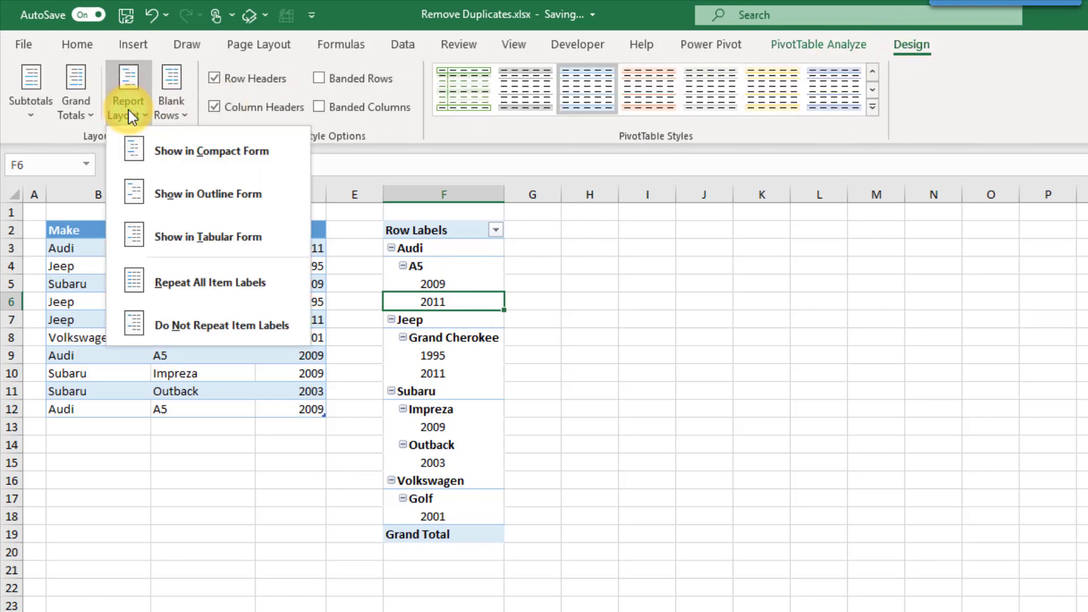
click(160, 237)
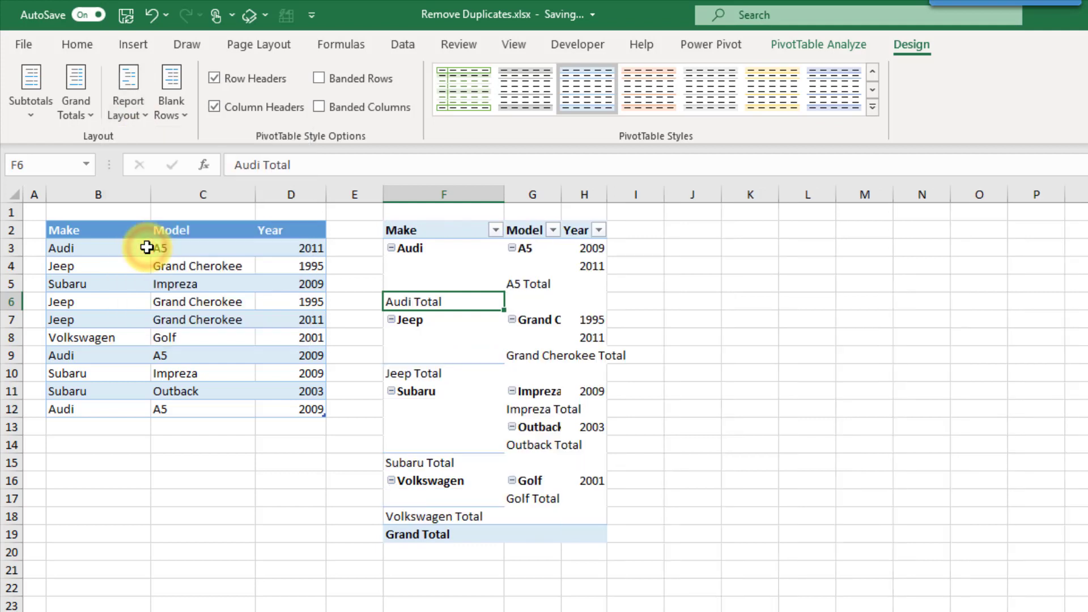
click(39, 111)
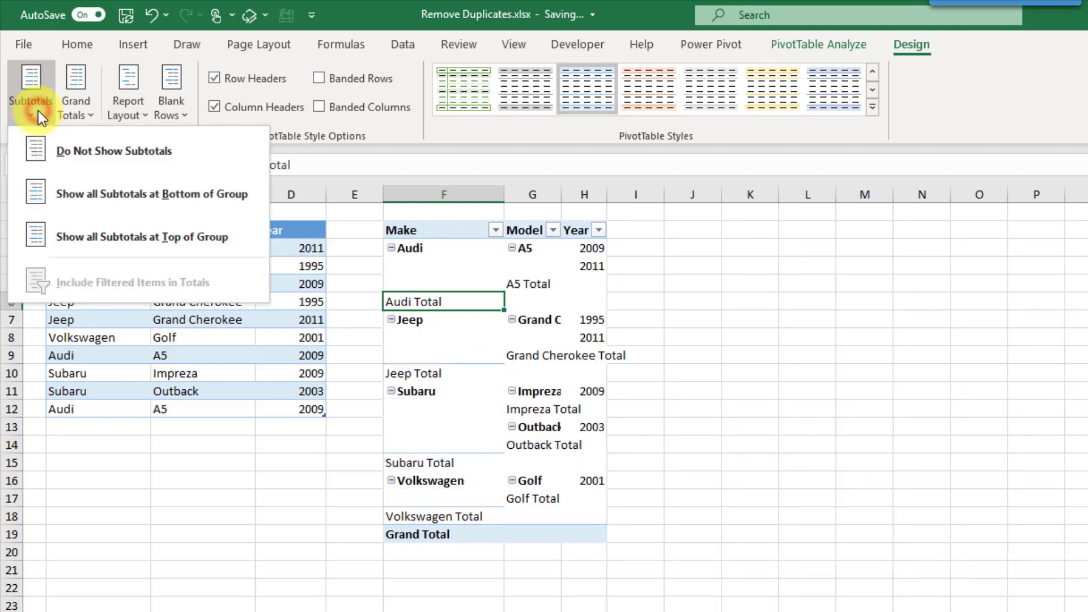
click(59, 162)
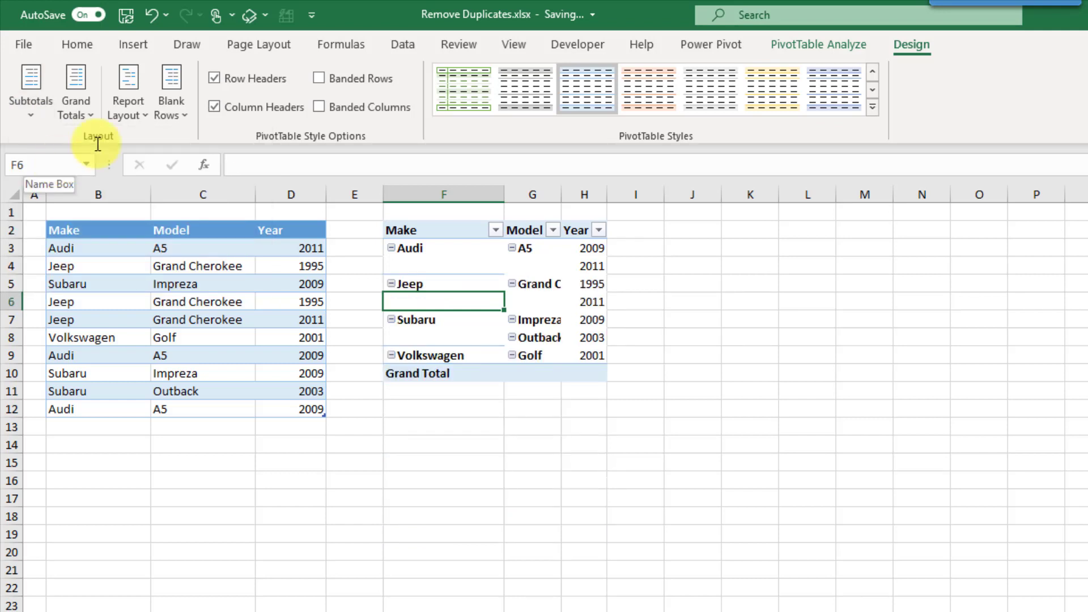
Step: Repeat all item labels in the PivotTable and autofit the widths of columns F to H
click(127, 112)
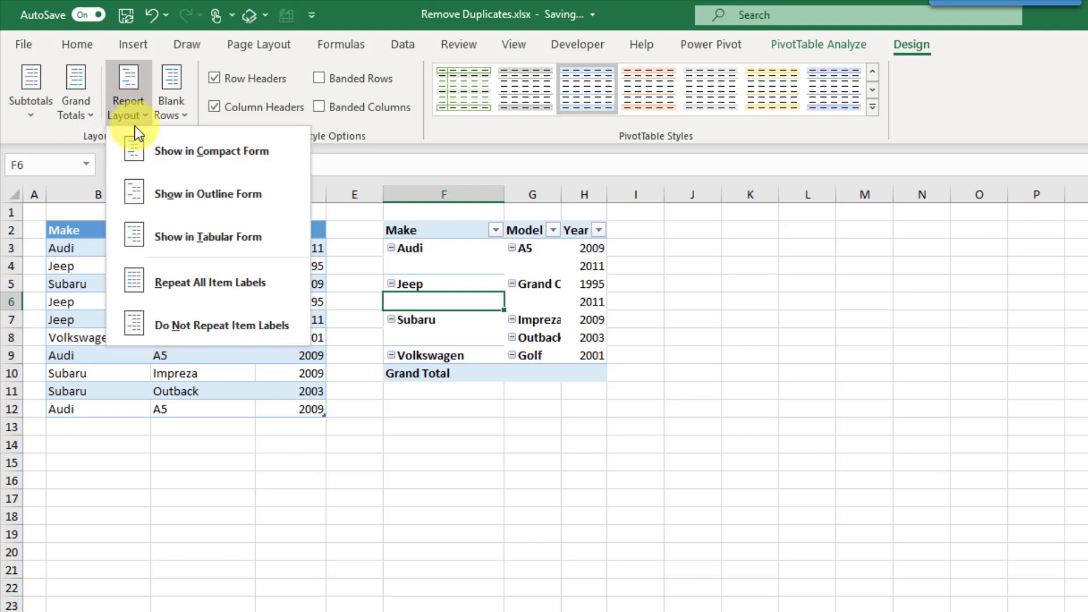
click(164, 272)
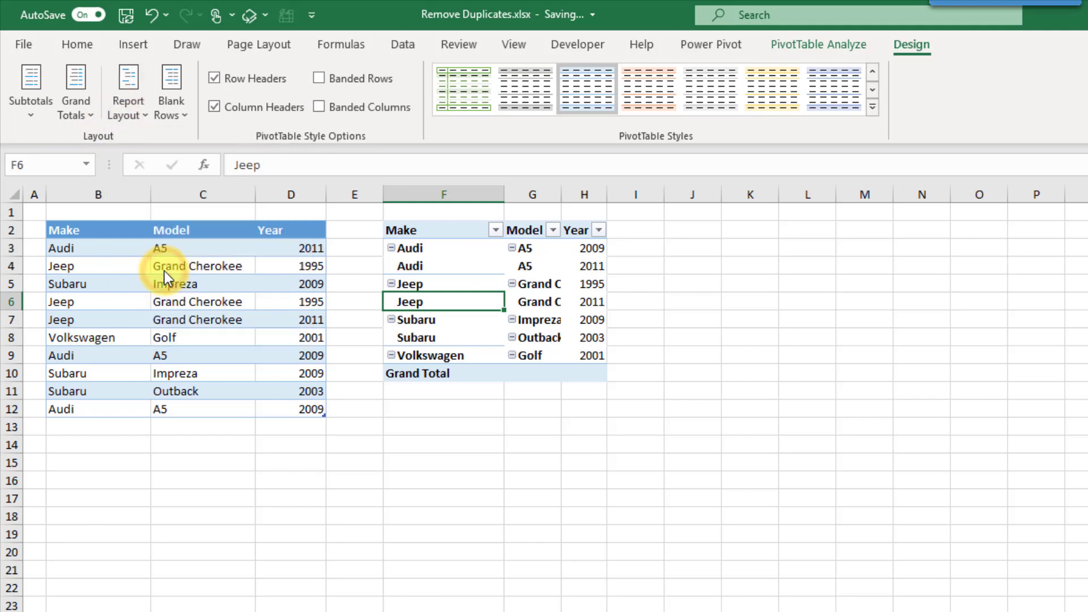
drag(453, 193, 605, 201)
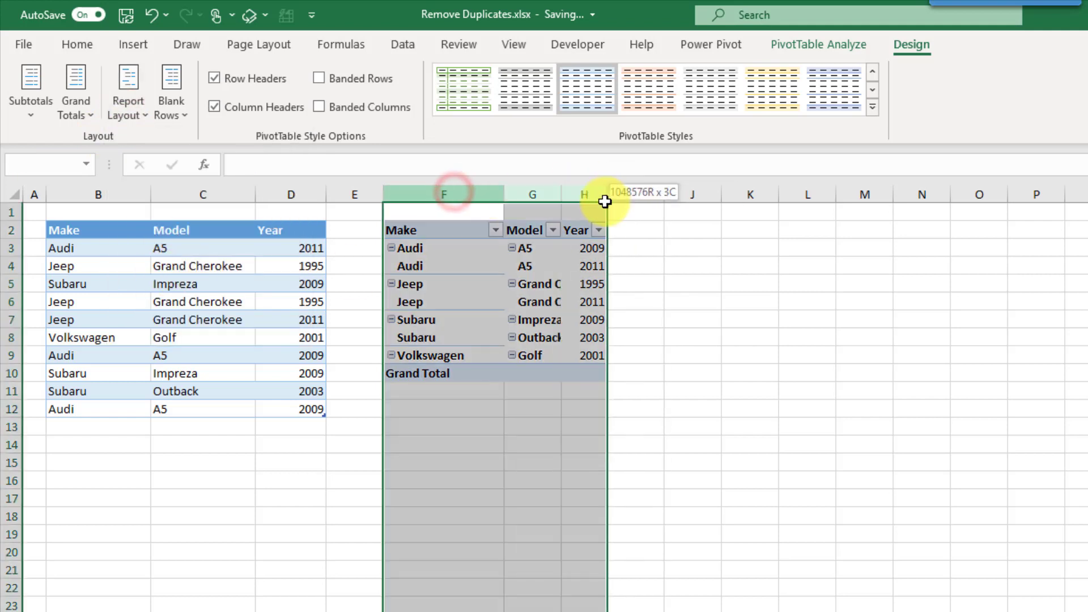
double_click(504, 194)
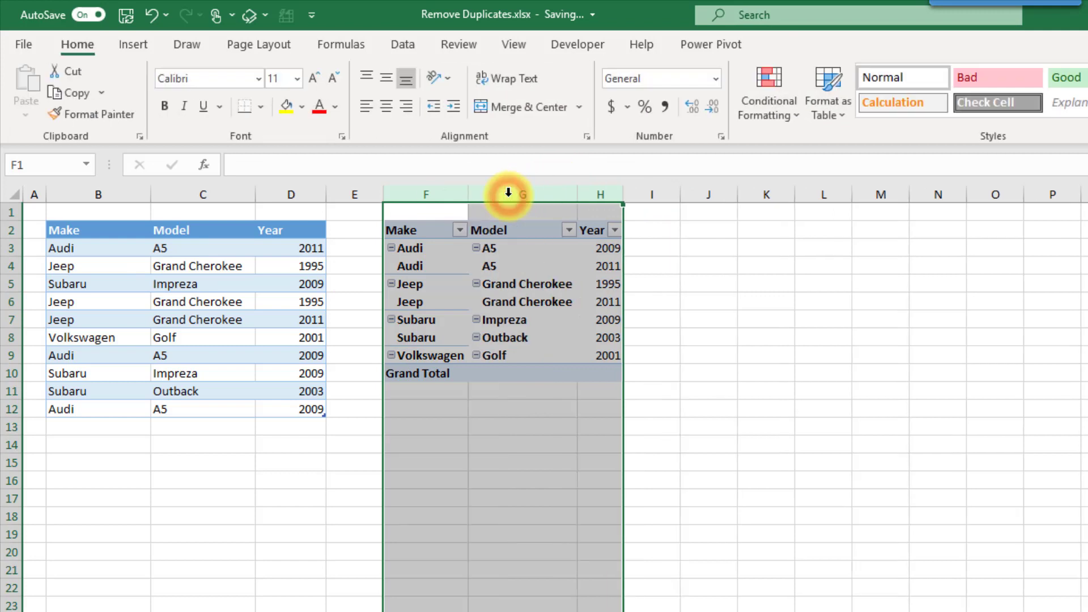
Step: Turn off the PivotTable's grand totals for both rows and columns
click(456, 253)
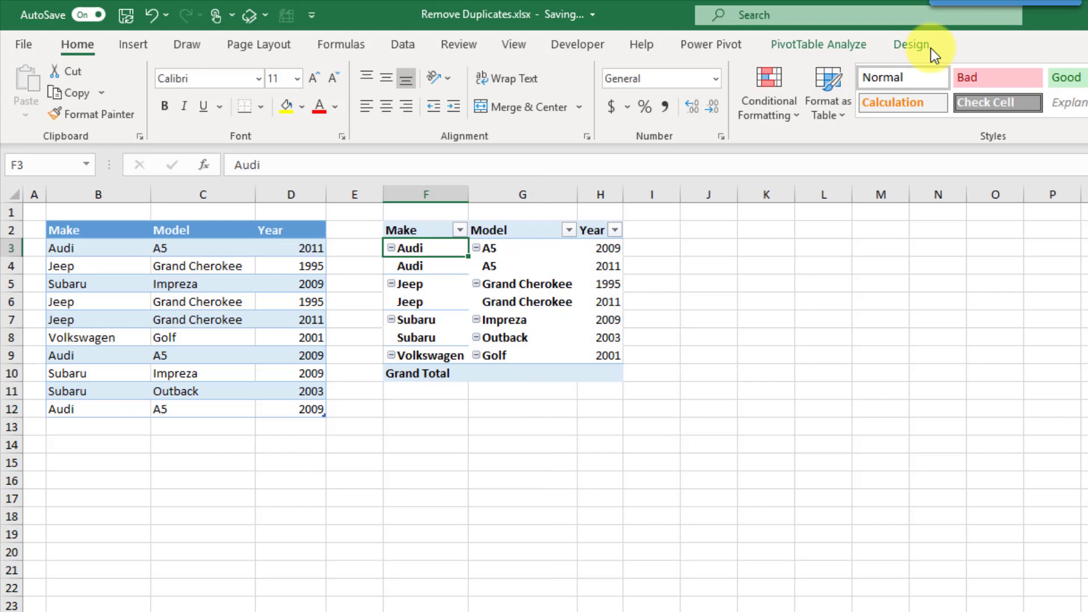
click(929, 48)
click(80, 110)
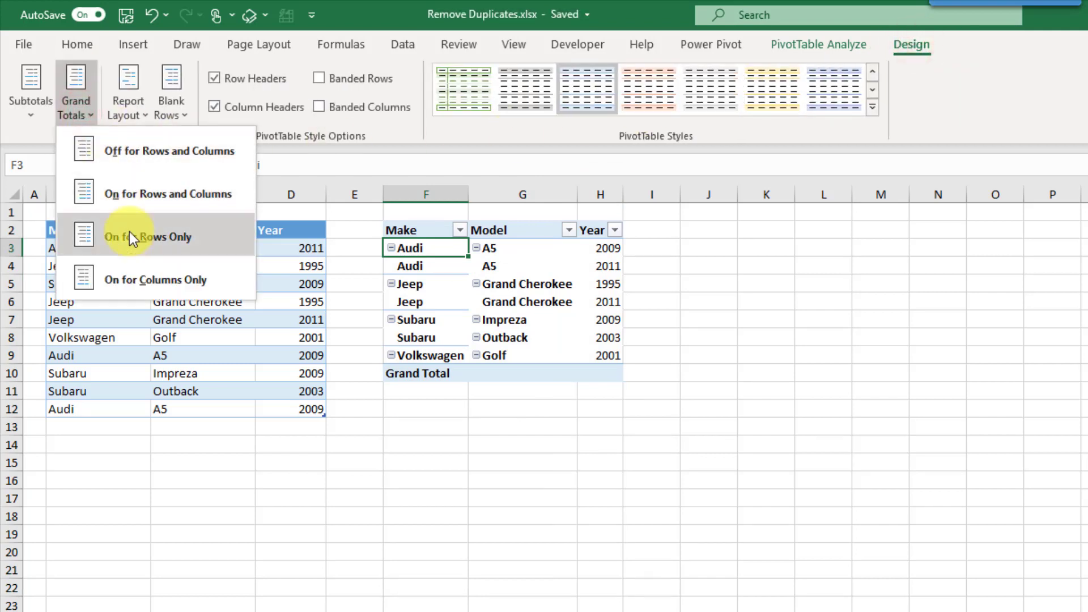
click(127, 153)
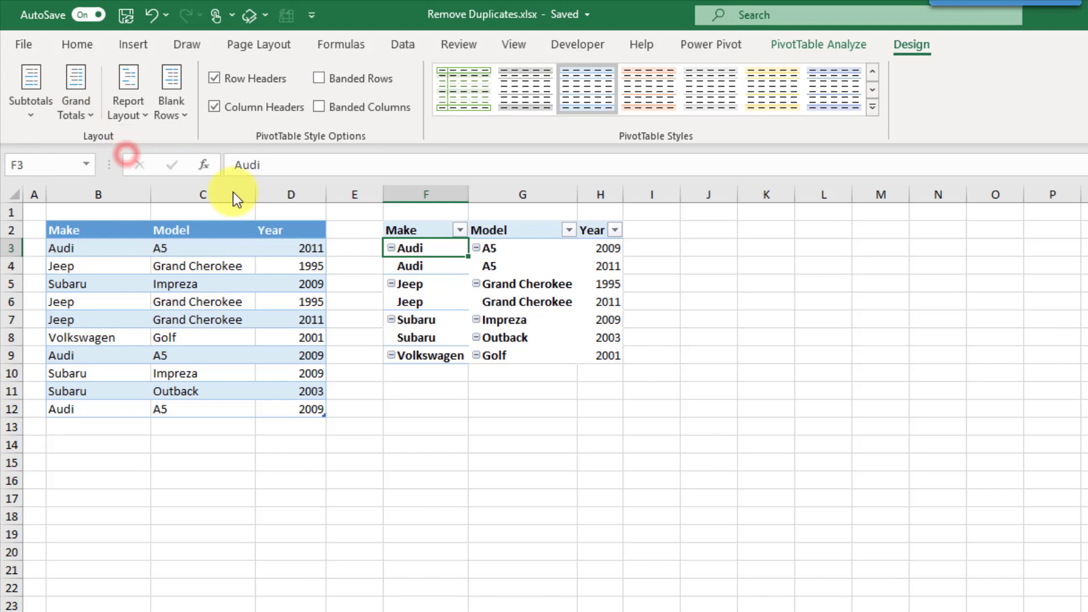
click(491, 283)
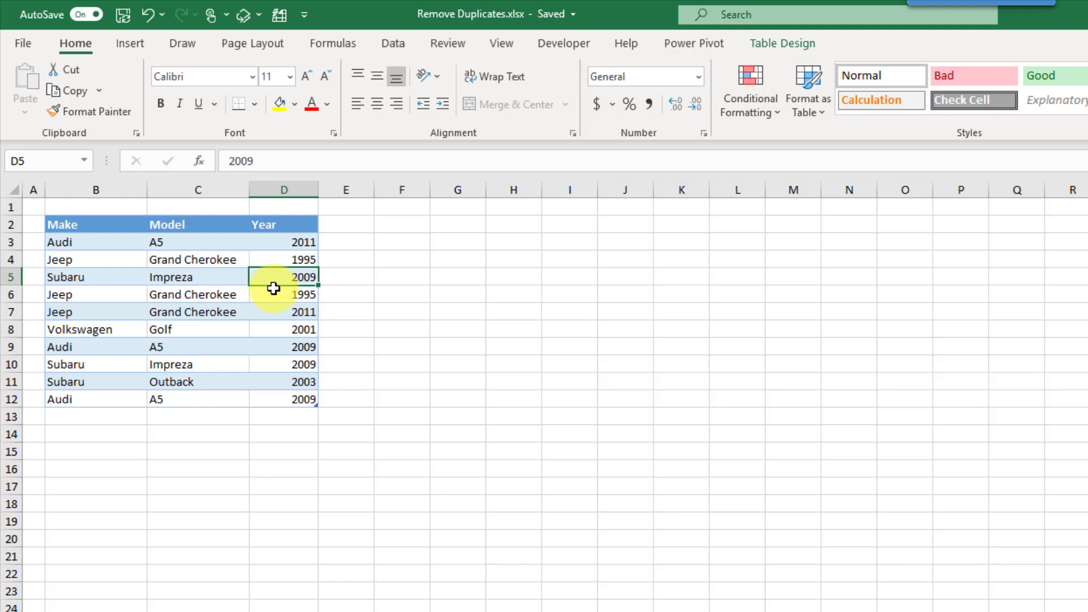
Step: Load the Make, Model and Year car table from the worksheet into the Power Query Editor
click(228, 281)
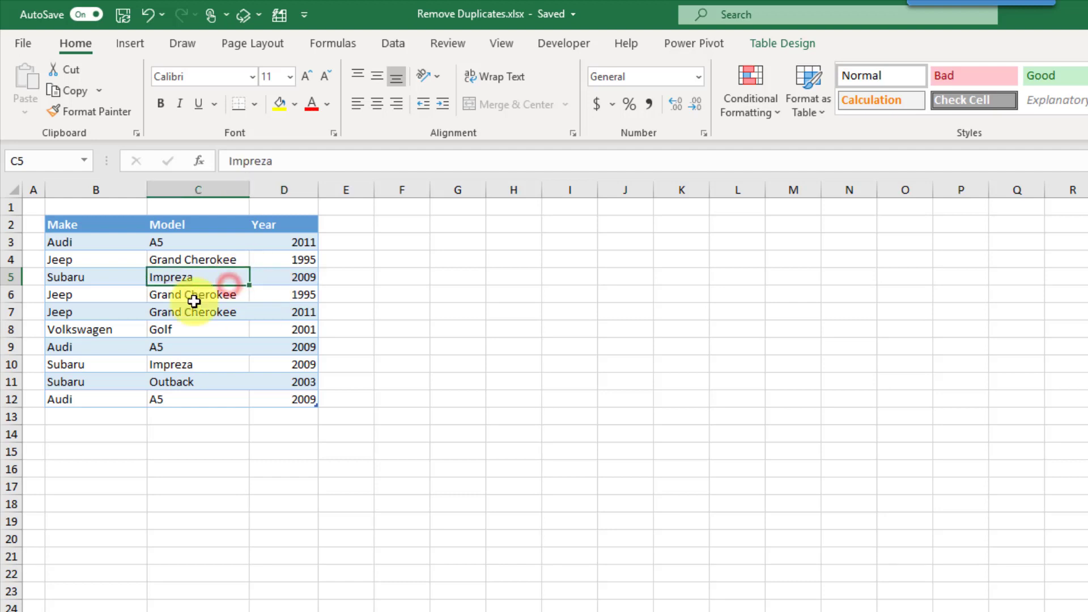
click(390, 44)
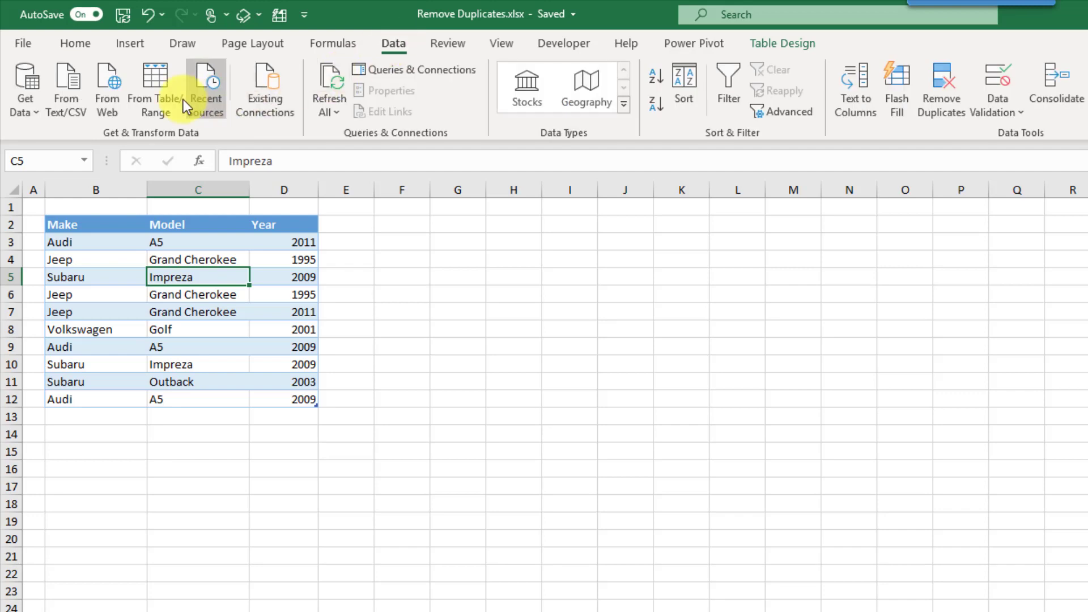
click(169, 109)
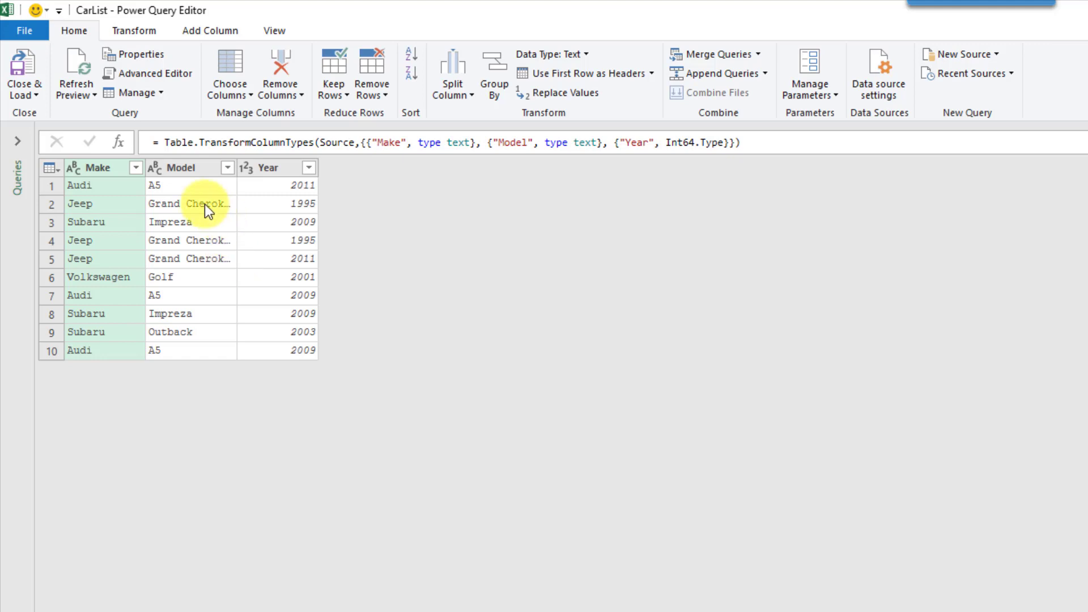
Step: Remove duplicate rows based on the Make, Model and Year columns, and delete that applied step from the query
click(208, 169)
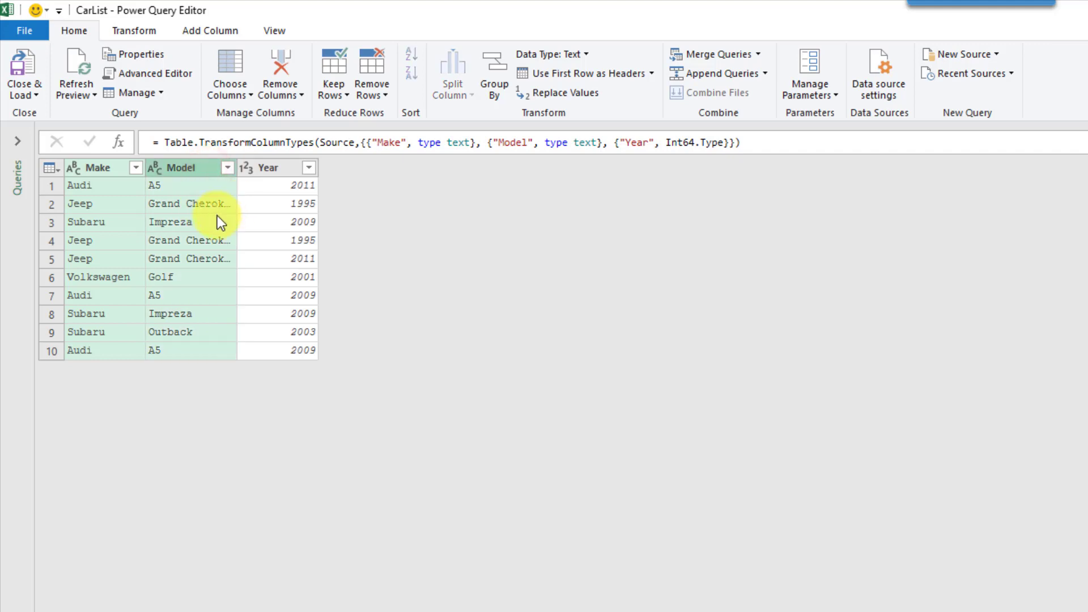
ctrl+click(270, 169)
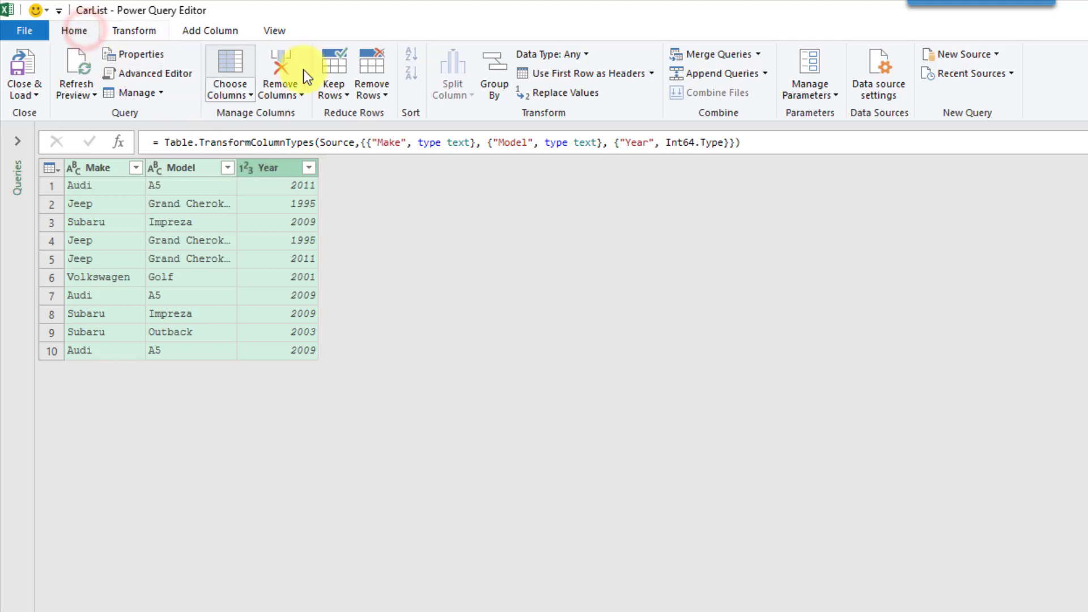
click(378, 93)
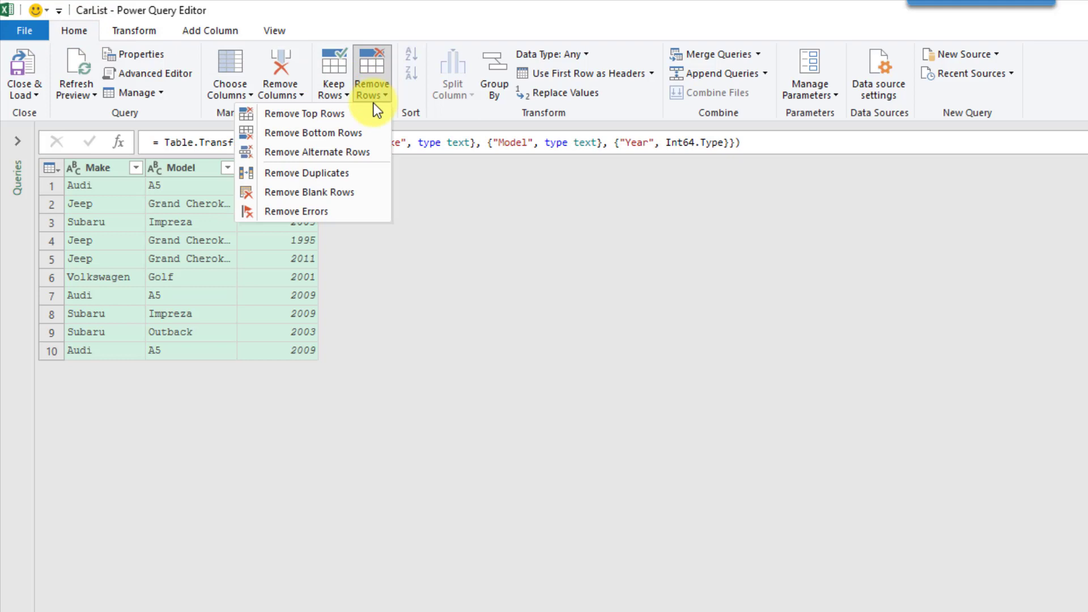
click(343, 181)
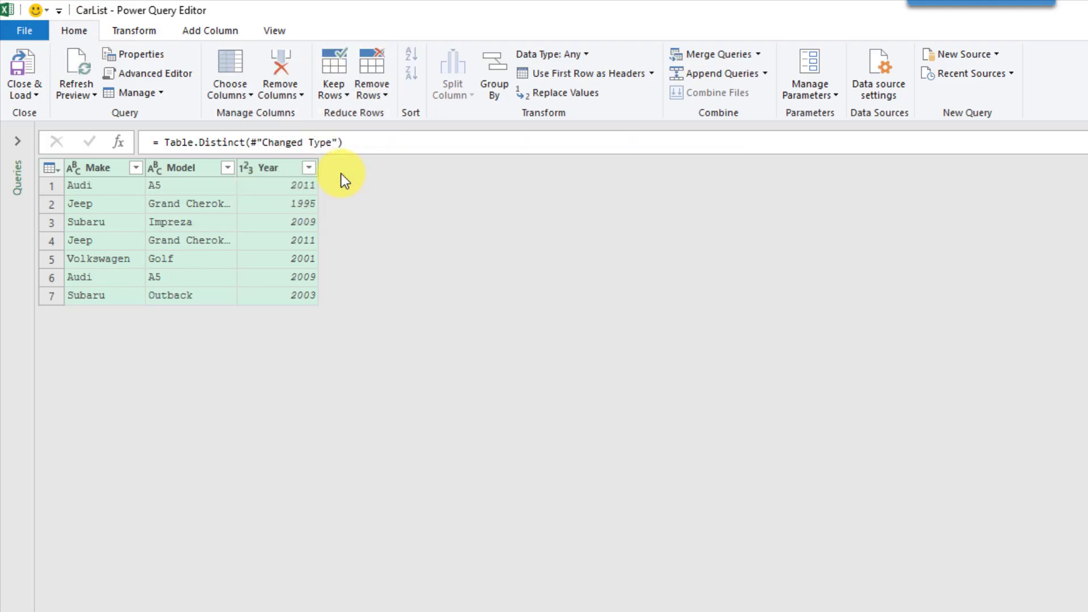
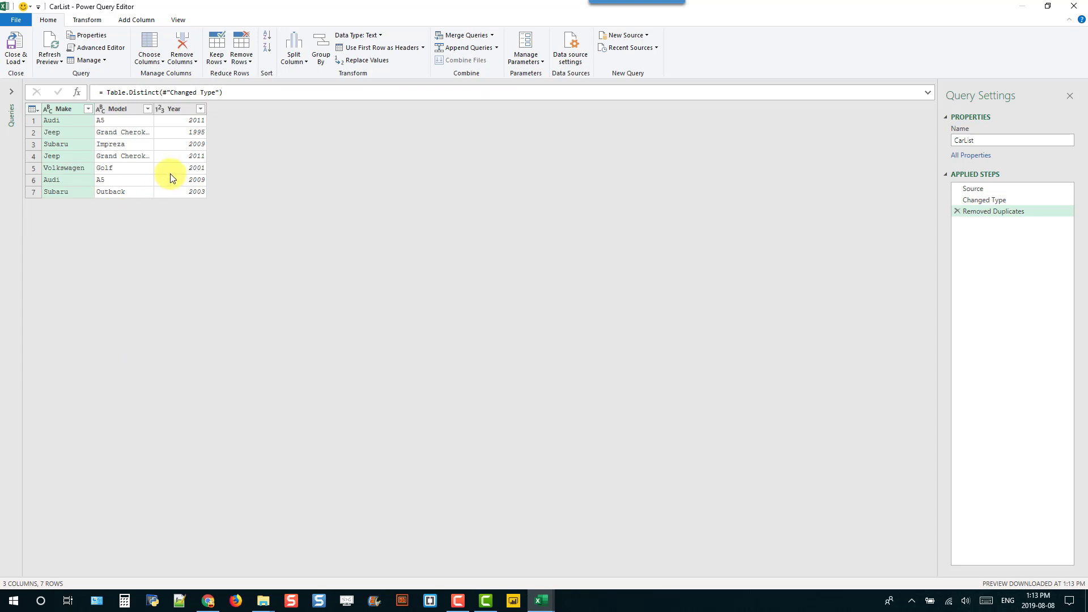
click(958, 212)
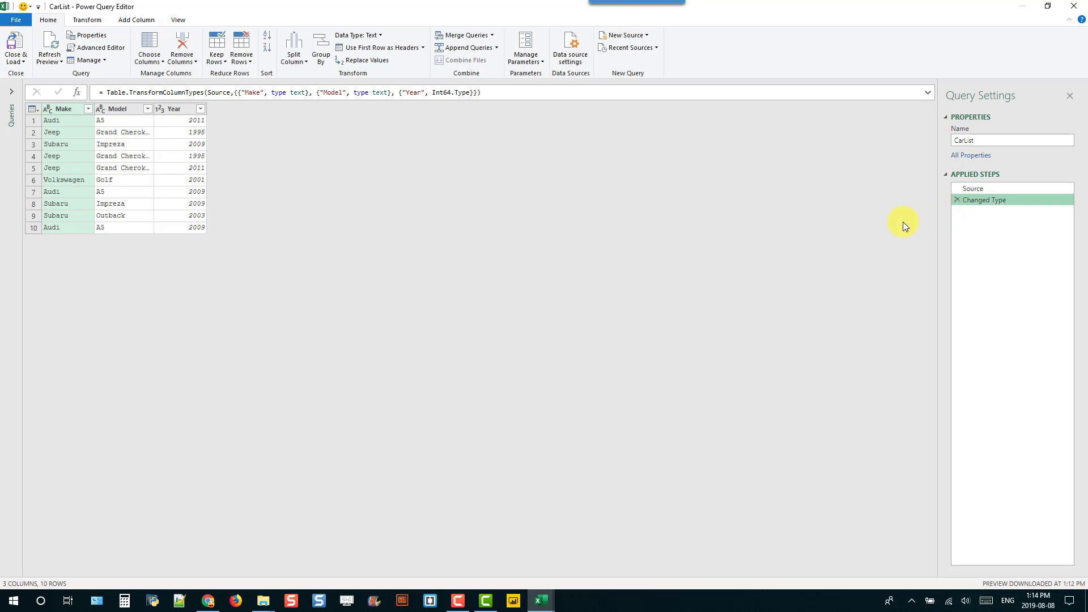
Step: Keep only the duplicate rows based on the selected Make, Model and Year columns, and delete the Kept Duplicates step
ctrl+click(140, 110)
ctrl+click(179, 111)
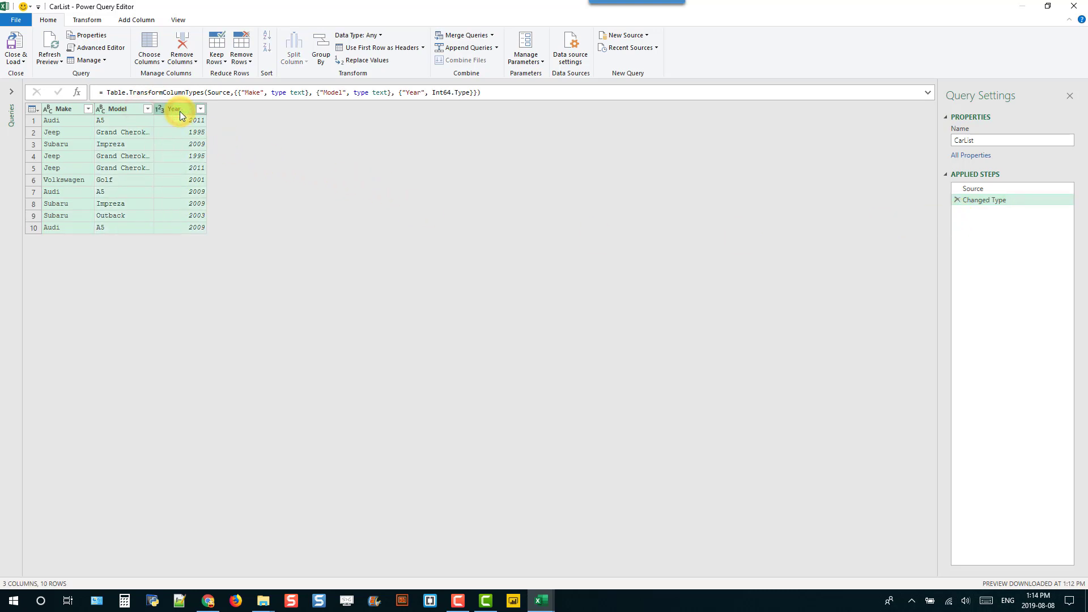
click(49, 21)
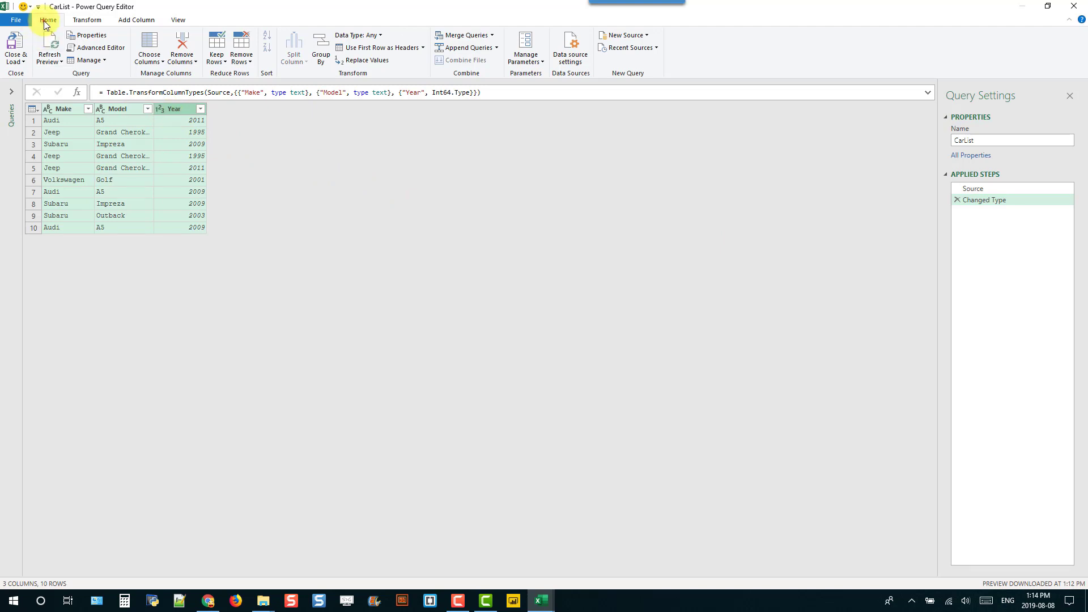
click(219, 59)
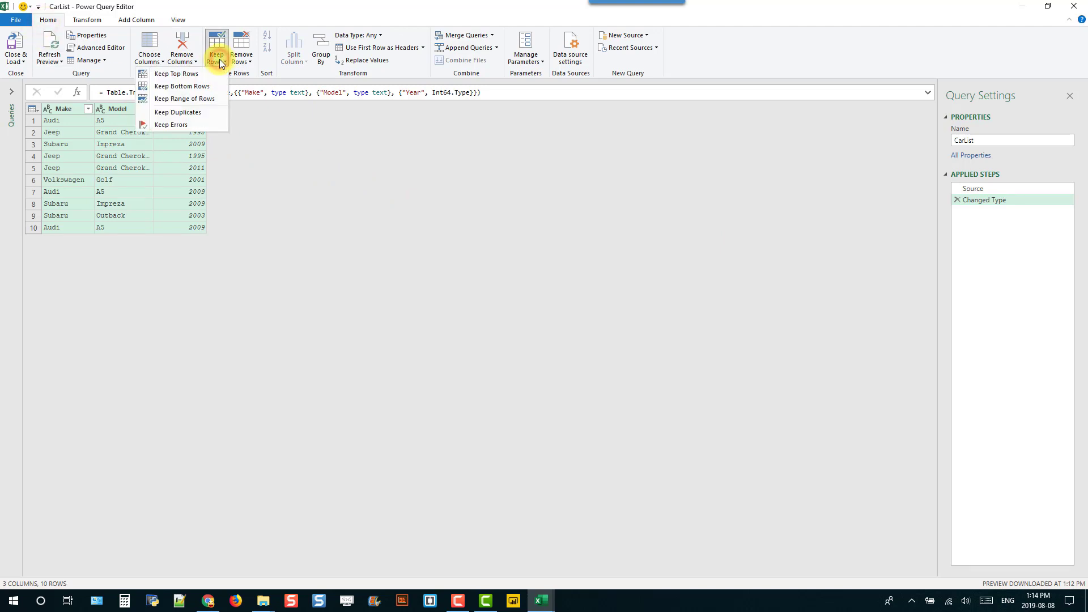
click(211, 114)
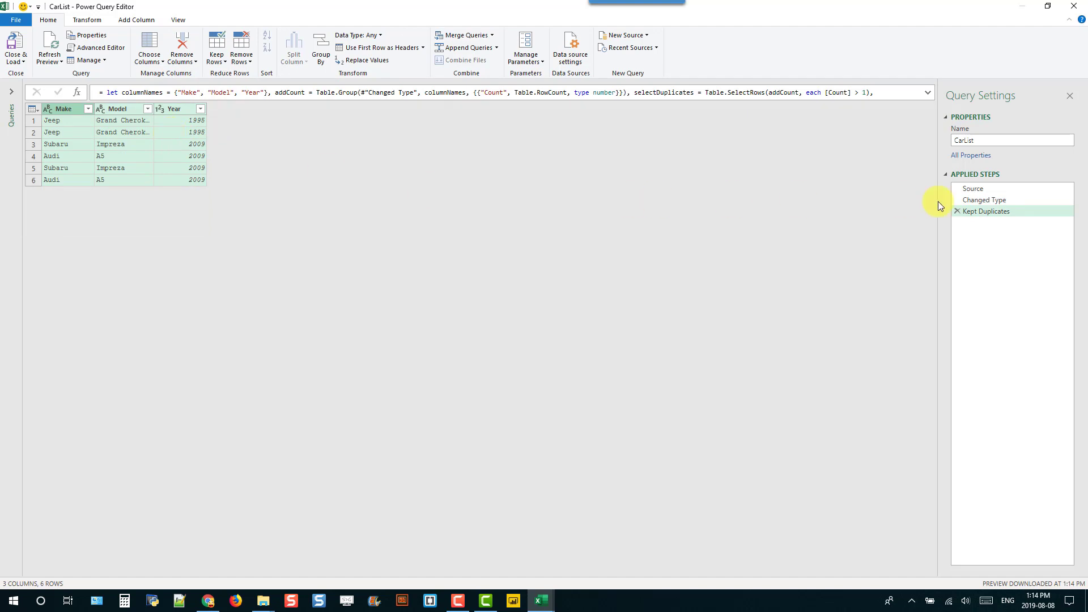
click(955, 212)
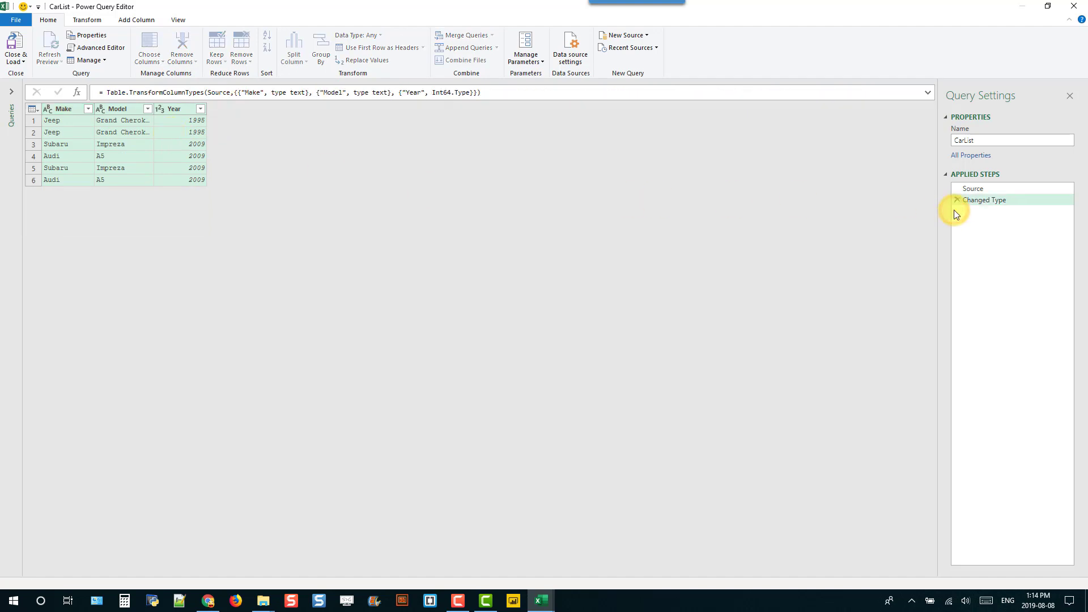
Step: Keep duplicates using the whole-table command instead of selected columns, and delete the resulting applied step
click(35, 107)
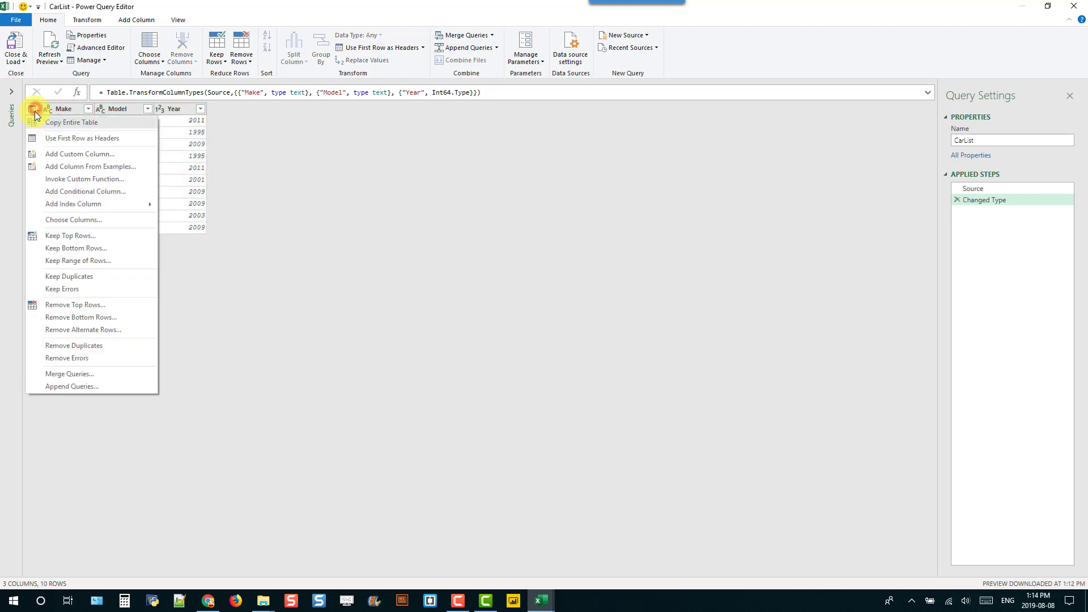
click(78, 277)
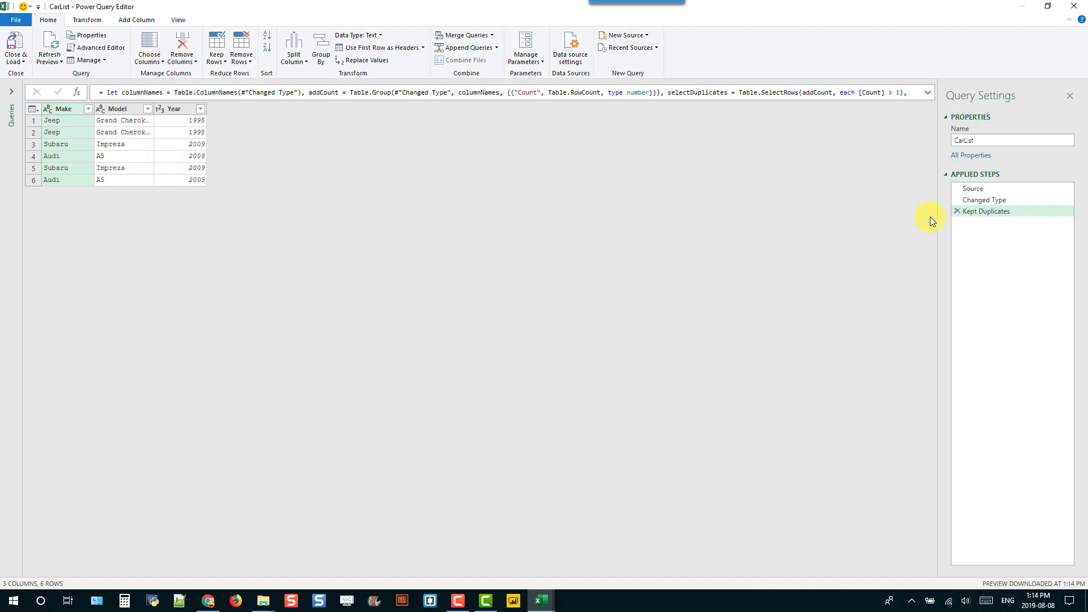
click(958, 211)
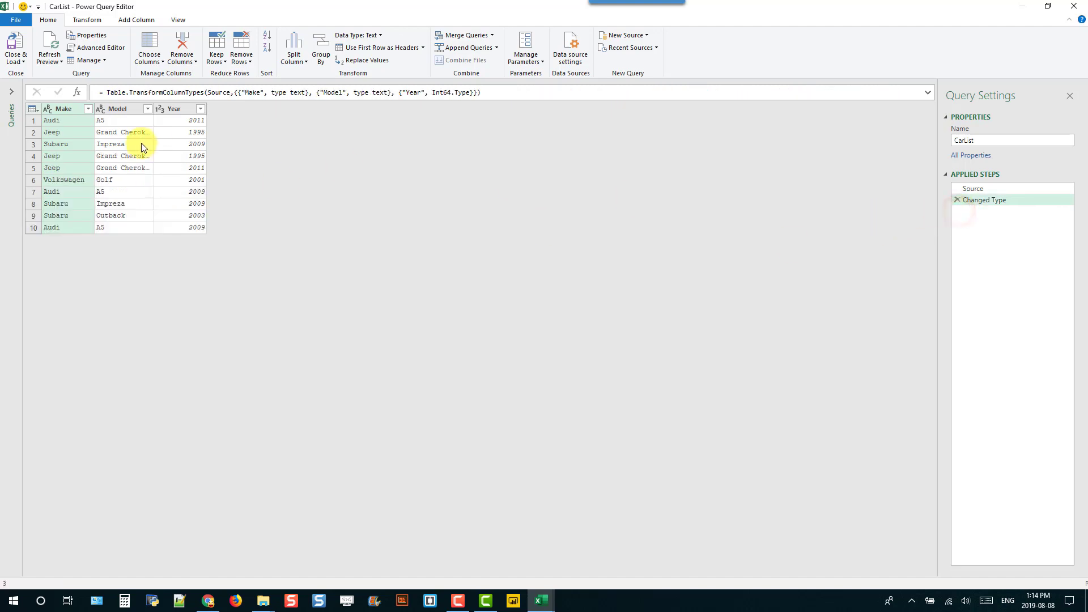
Step: Remove duplicates across the entire query table and load the result as a table on the existing worksheet at cell F2
click(33, 108)
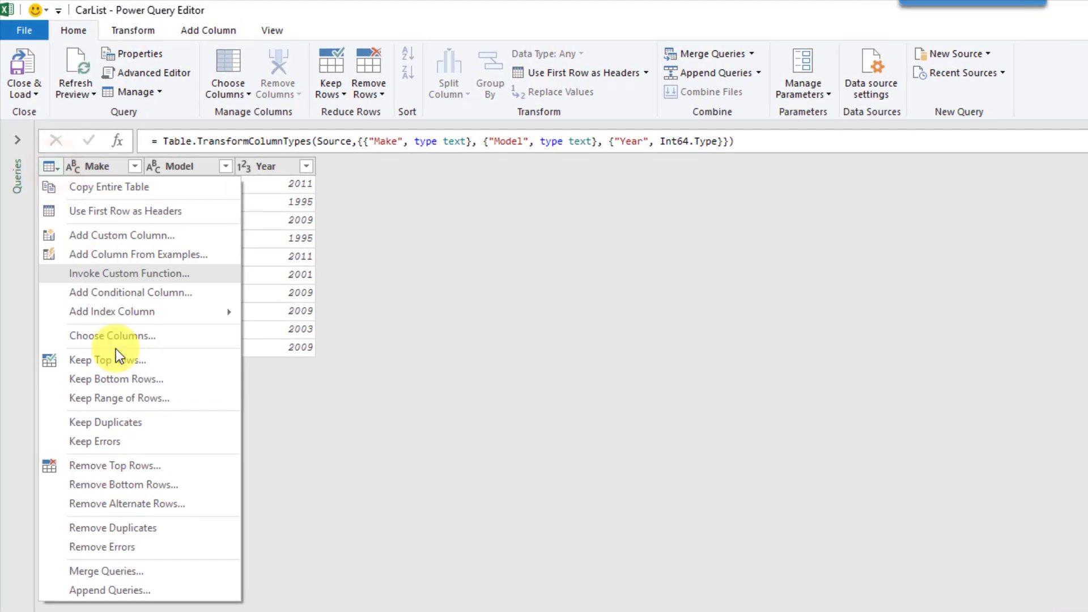
click(124, 527)
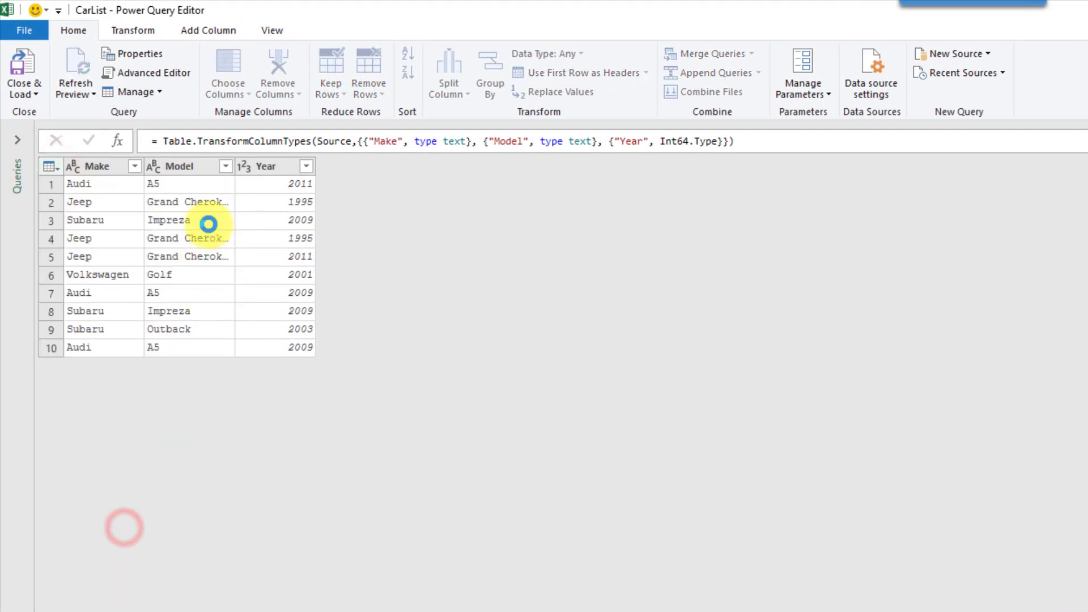
click(34, 86)
click(43, 131)
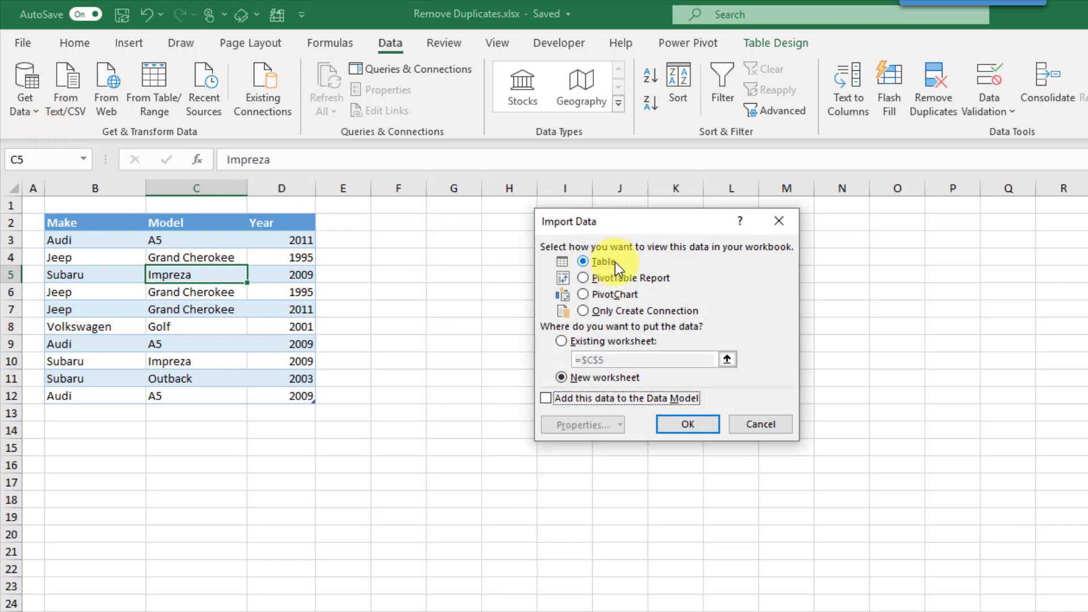
click(561, 341)
click(400, 223)
click(691, 420)
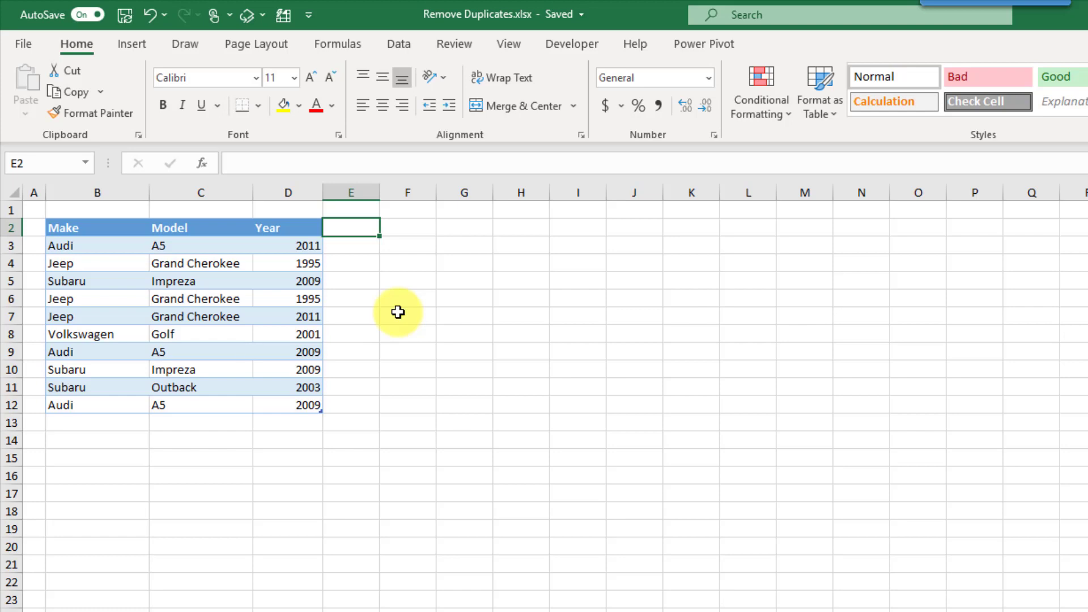
text(Combined)
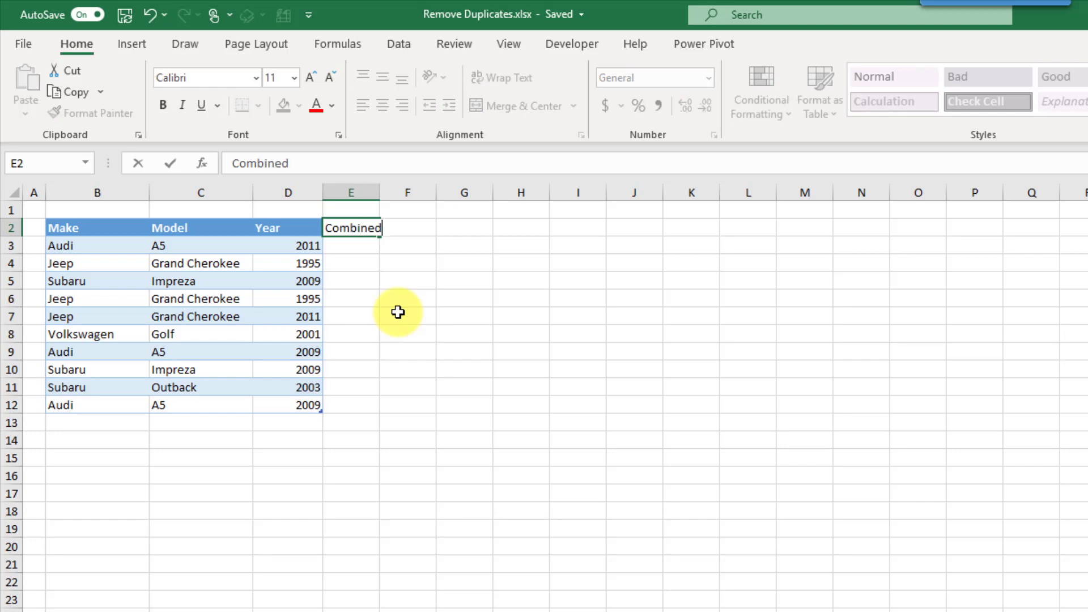
key(Return)
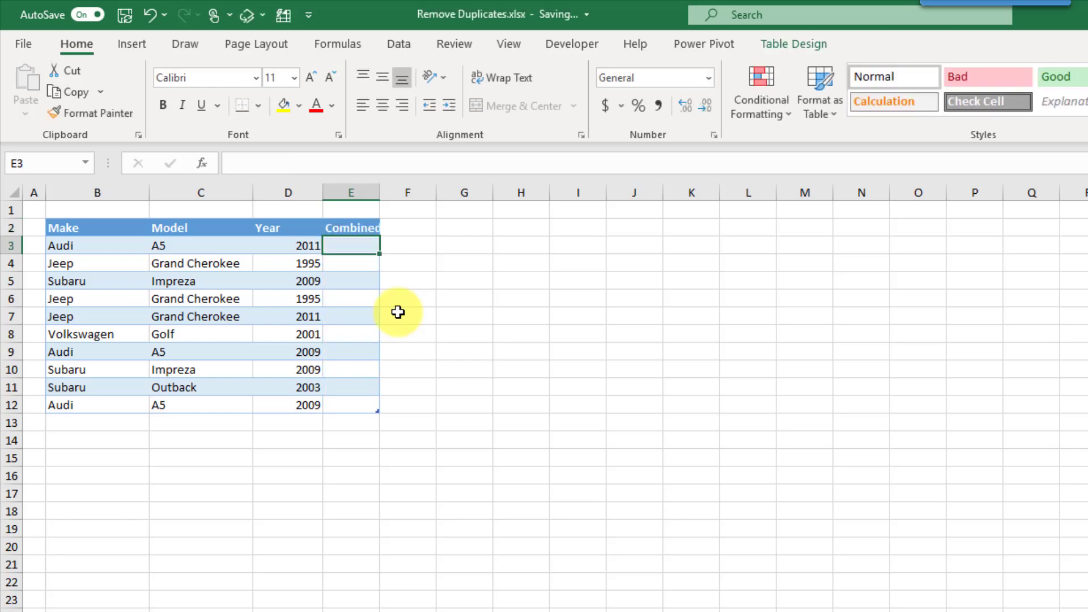
text(=)
key(Left)
key(Left)
key(Left)
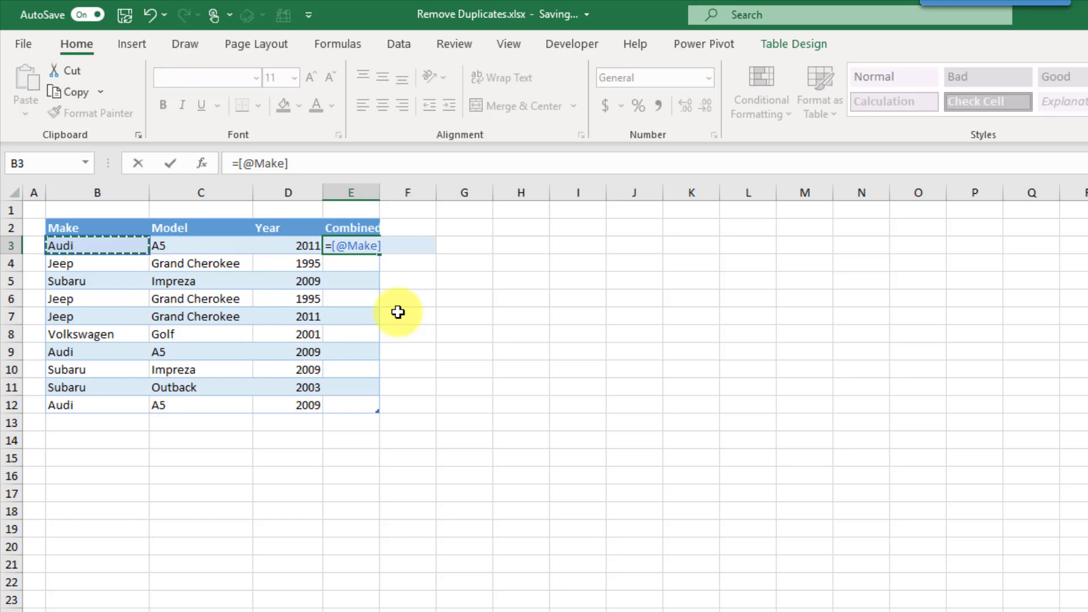
text(&)
key(Left)
key(Left)
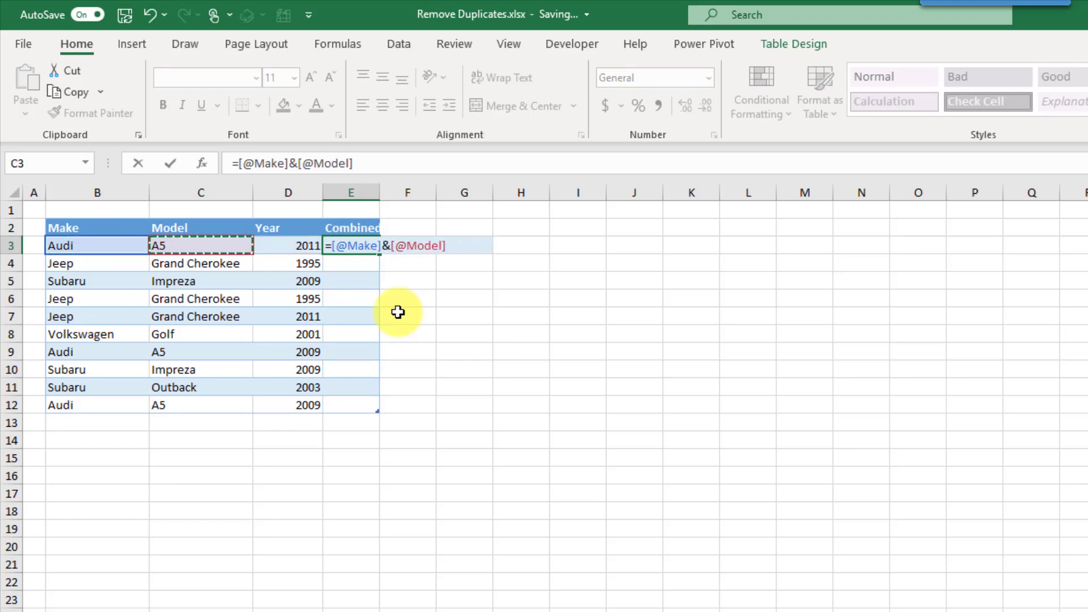
text(&)
key(Left)
key(Return)
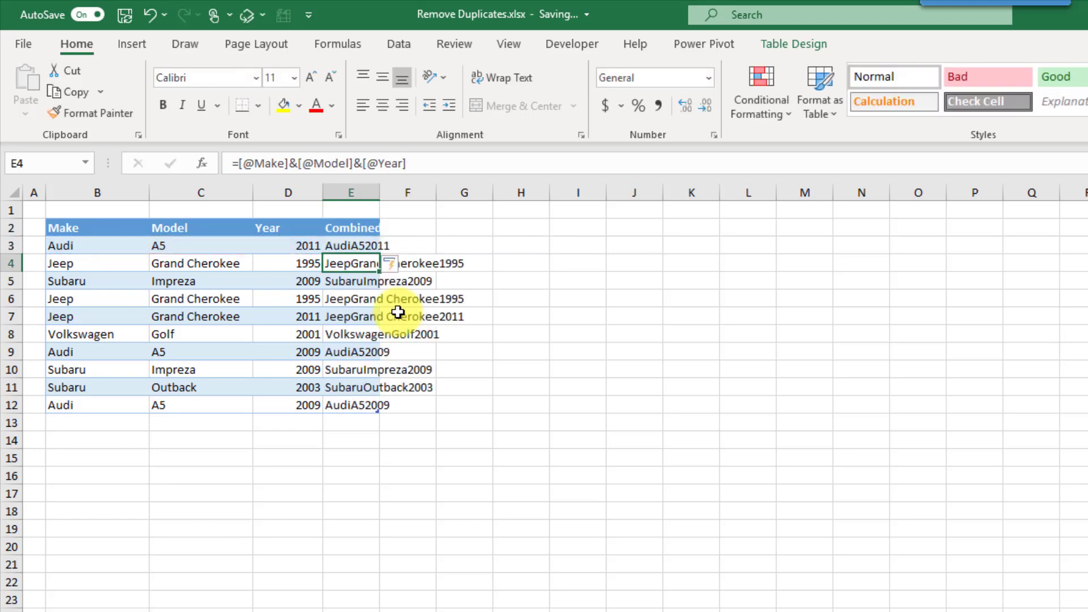
Step: Reopen the formula in E3 and replace it with the opening of a TEXTJOIN function
key(Up)
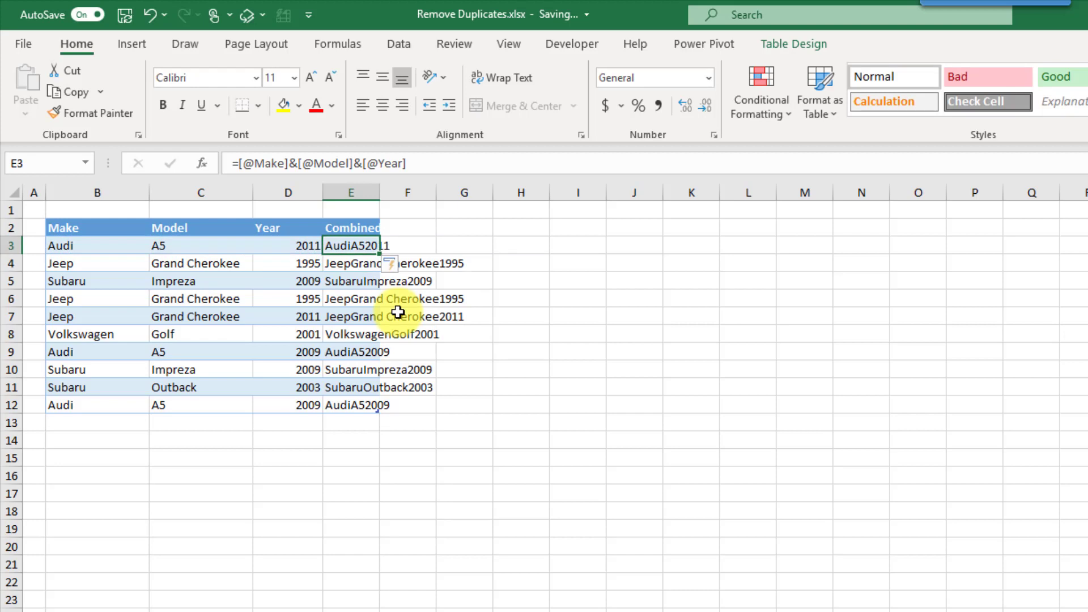
key(F2)
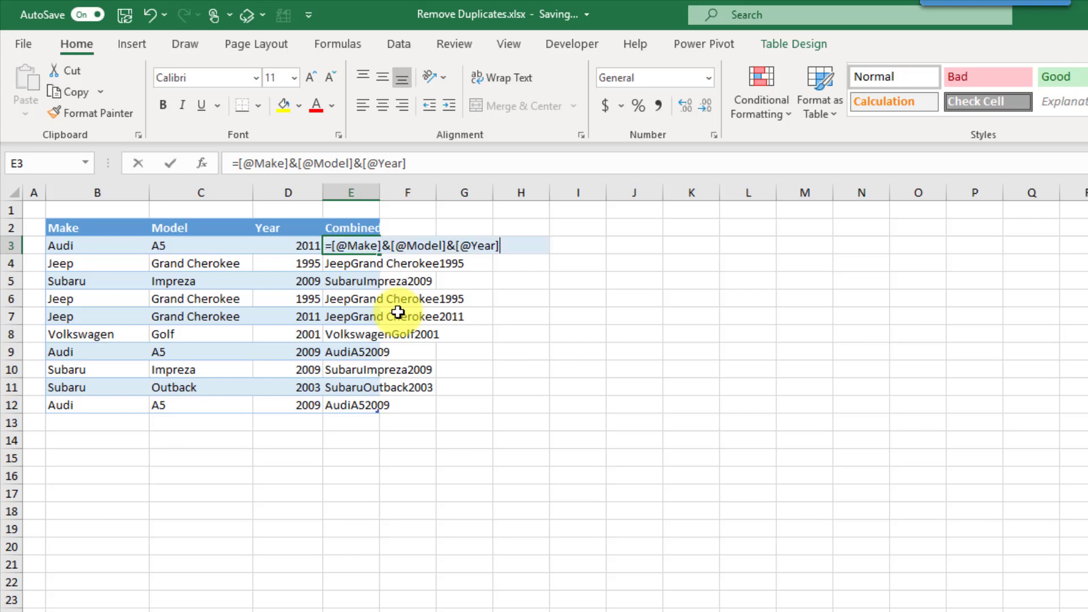
key(shift+Home)
text(=tex)
key(Down)
key(Tab)
key(Left)
key(Left)
key(Left)
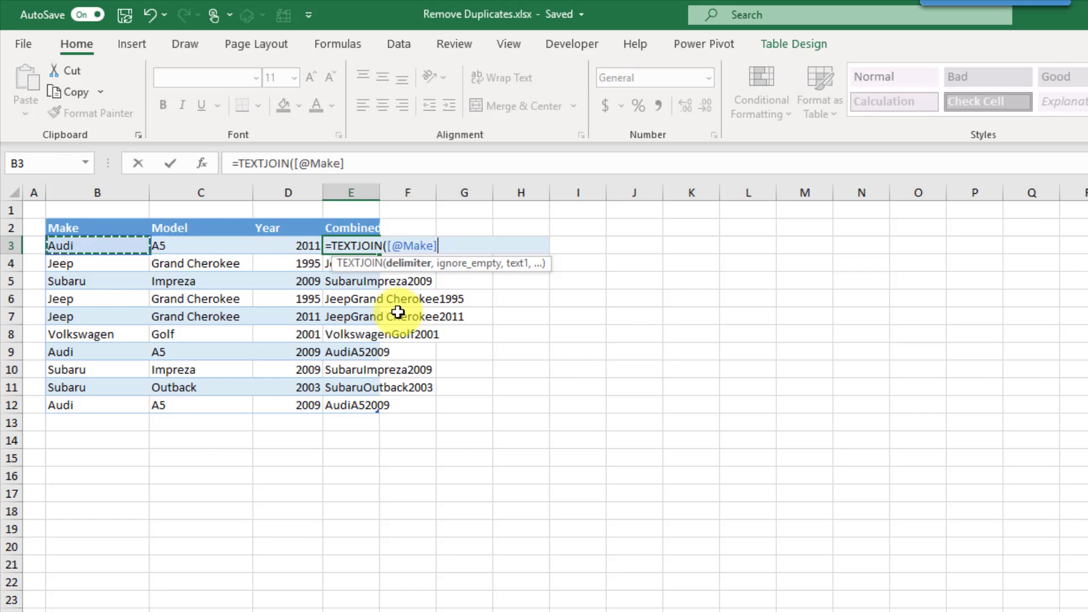
key(shift+Right)
key(shift+Right)
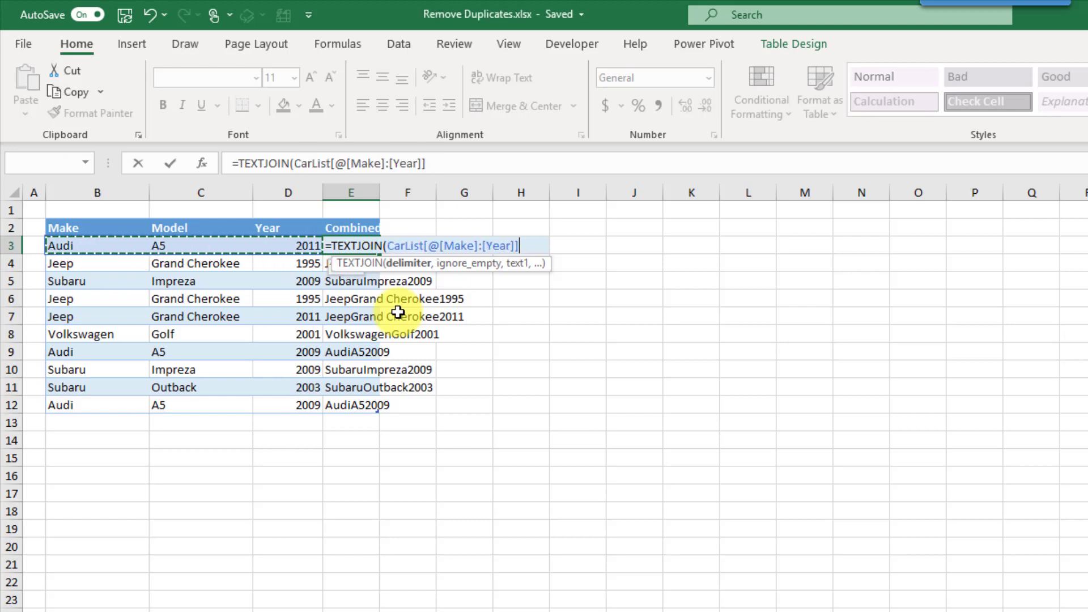
key(BackSpace)
key(BackSpace)
key(BackSpace)
key(BackSpace)
key(BackSpace)
key(BackSpace)
key(BackSpace)
key(BackSpace)
key(BackSpace)
key(BackSpace)
key(BackSpace)
key(BackSpace)
key(BackSpace)
key(BackSpace)
key(BackSpace)
key(BackSpace)
key(BackSpace)
key(BackSpace)
key(BackSpace)
key(BackSpace)
key(BackSpace)
key(BackSpace)
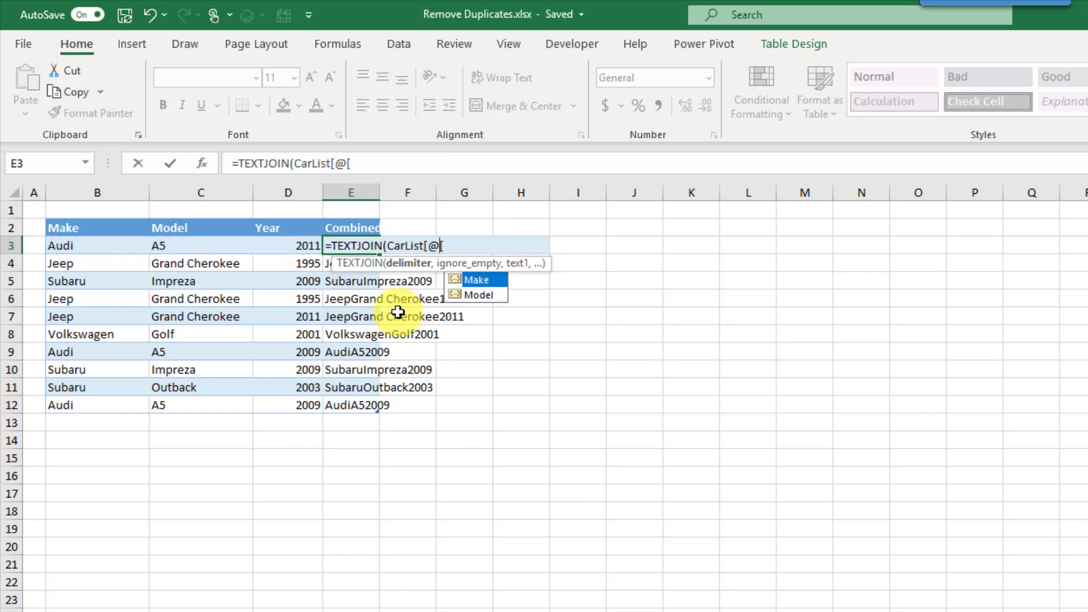
key(BackSpace)
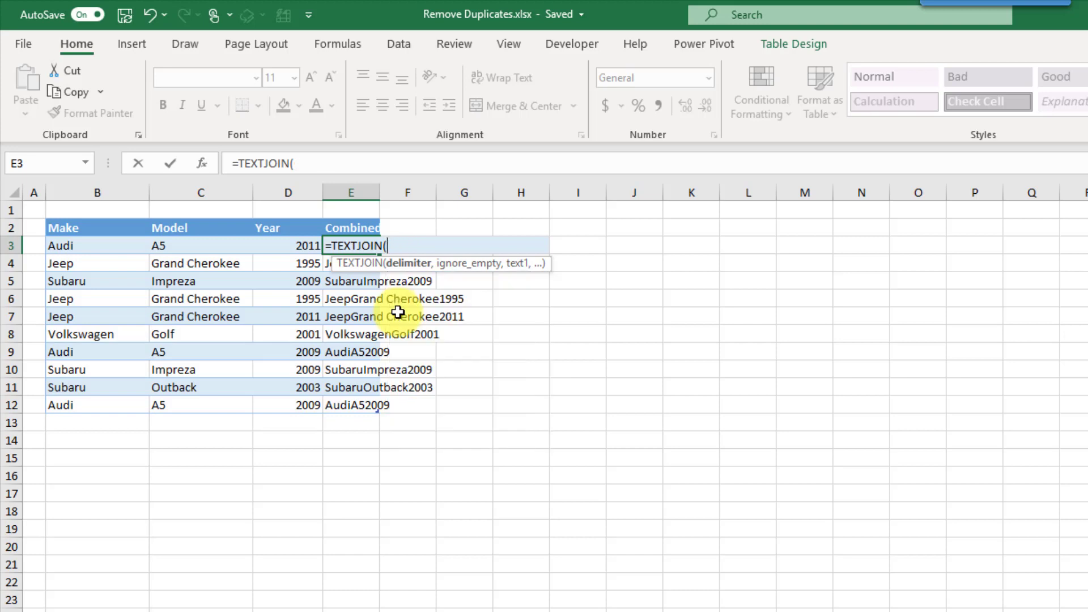
Step: Complete TEXTJOIN with an empty delimiter "", TRUE and CarList[@[Make]:[Year]], and autofit the width of column E
text("",)
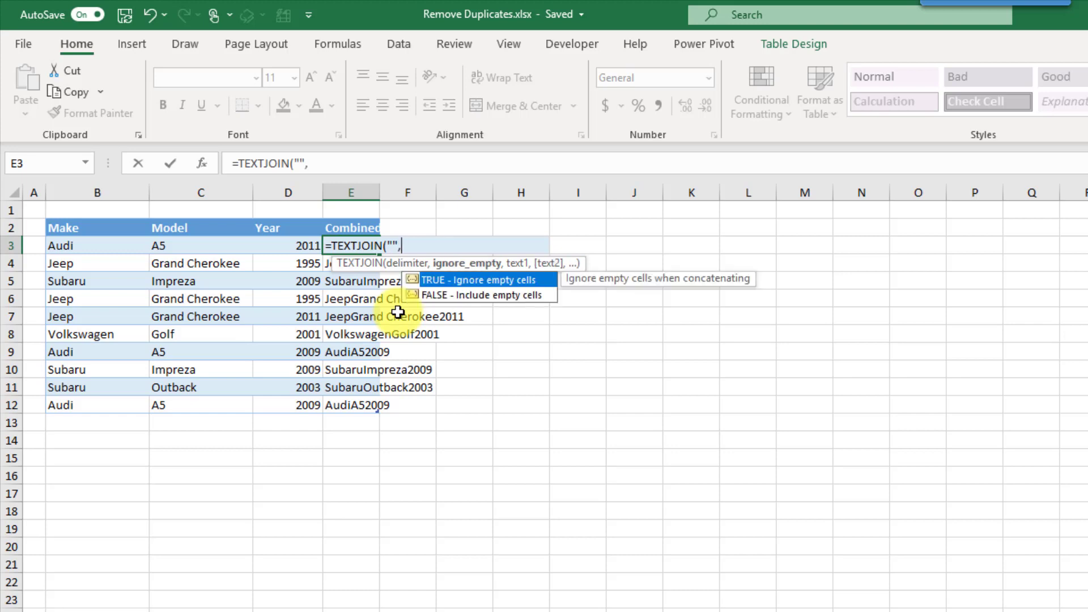
key(Tab)
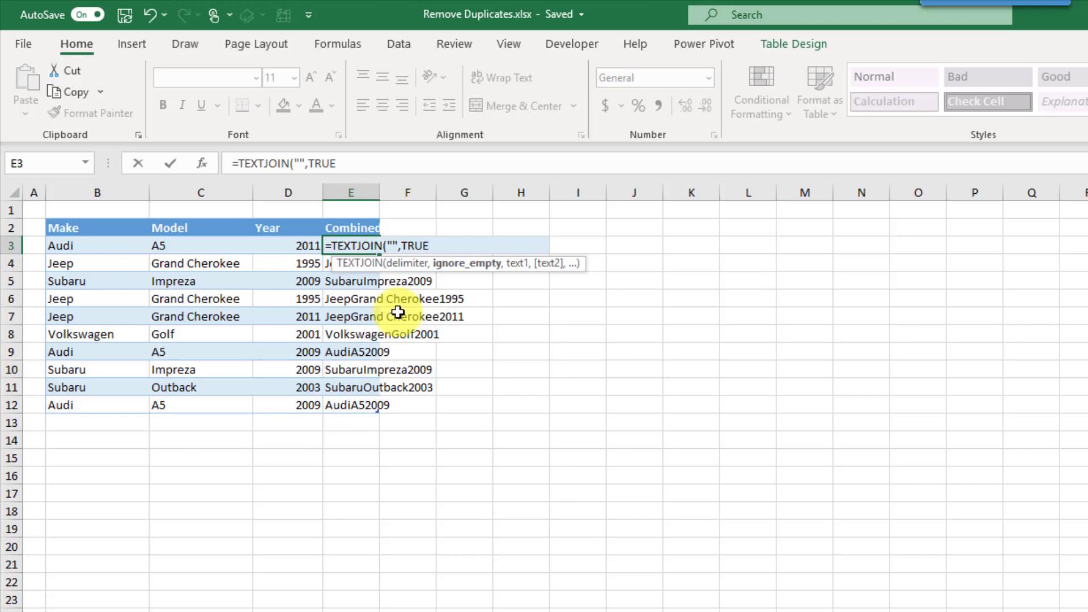
text(,)
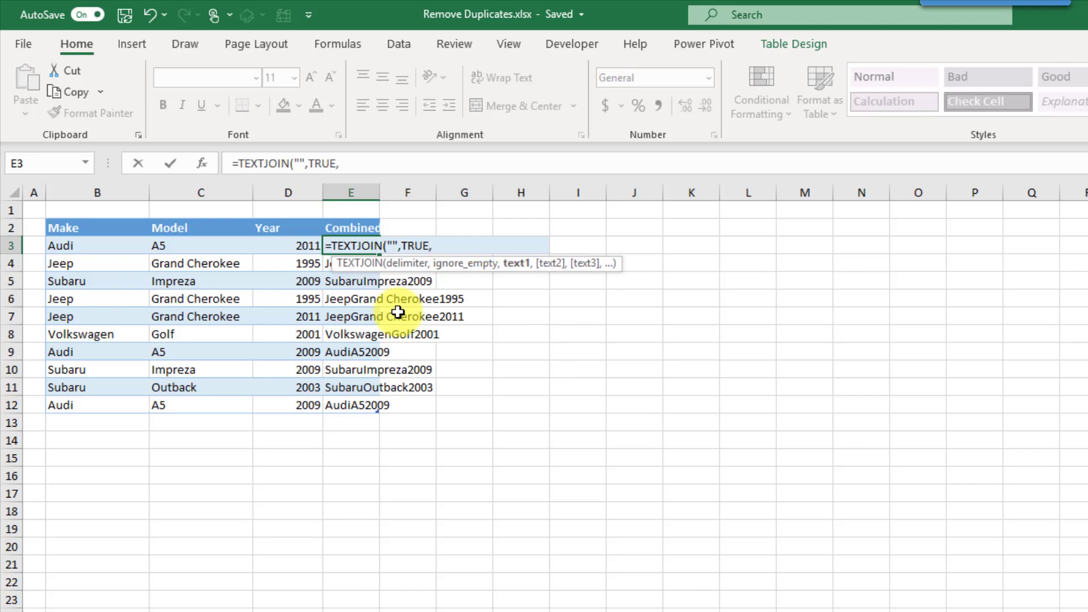
key(Left)
key(Left)
key(Left)
key(shift+Right)
key(shift+Right)
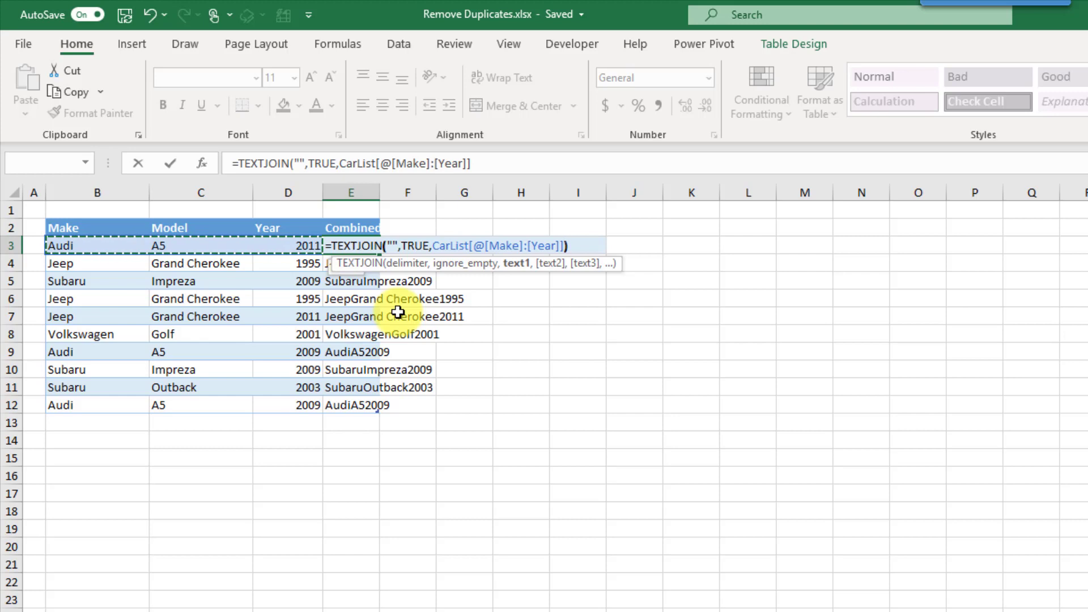
text())
key(ctrl+Return)
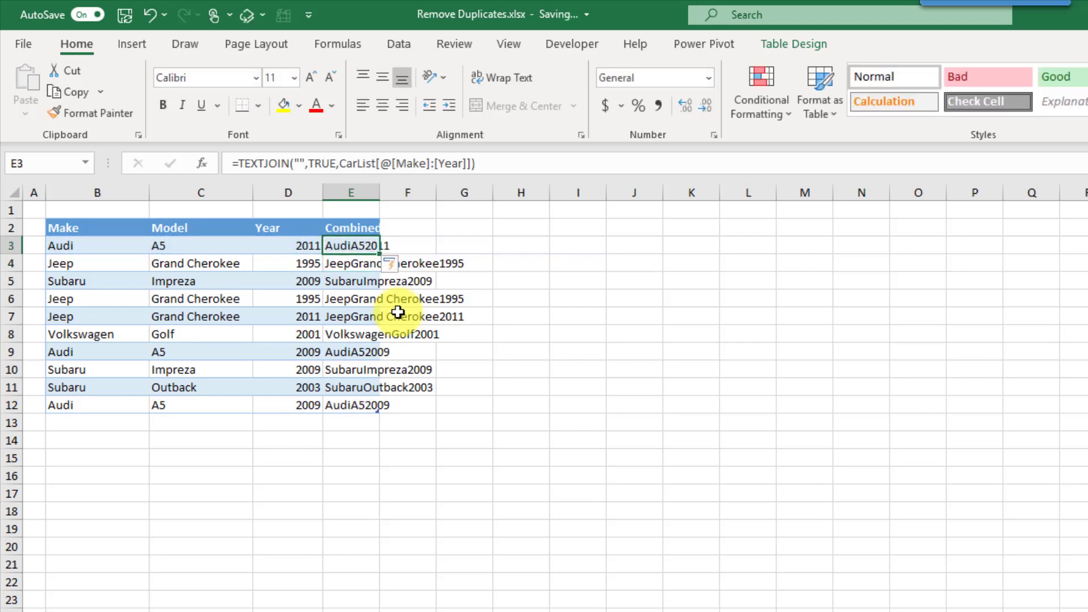
double_click(381, 193)
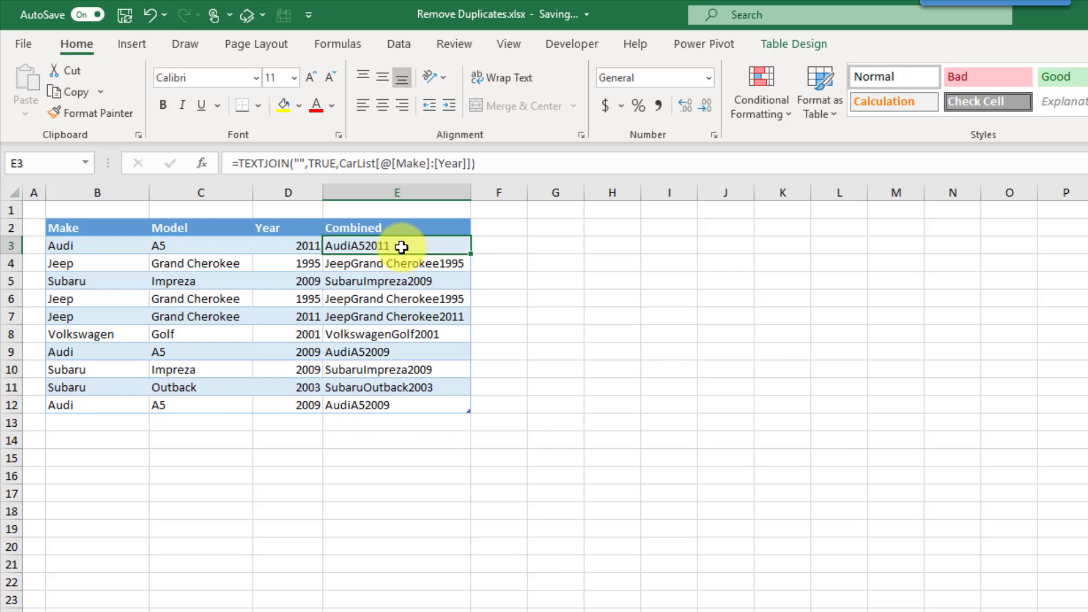
Step: Add a Count column in F2 and begin a COUNTIFS formula in F3
click(520, 224)
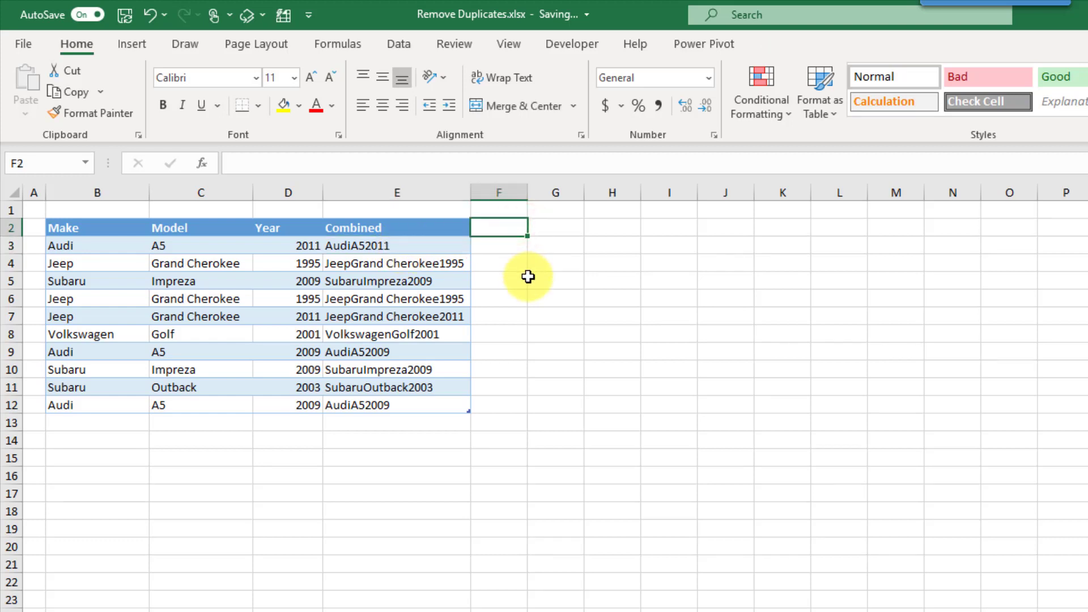
text(Count)
key(Return)
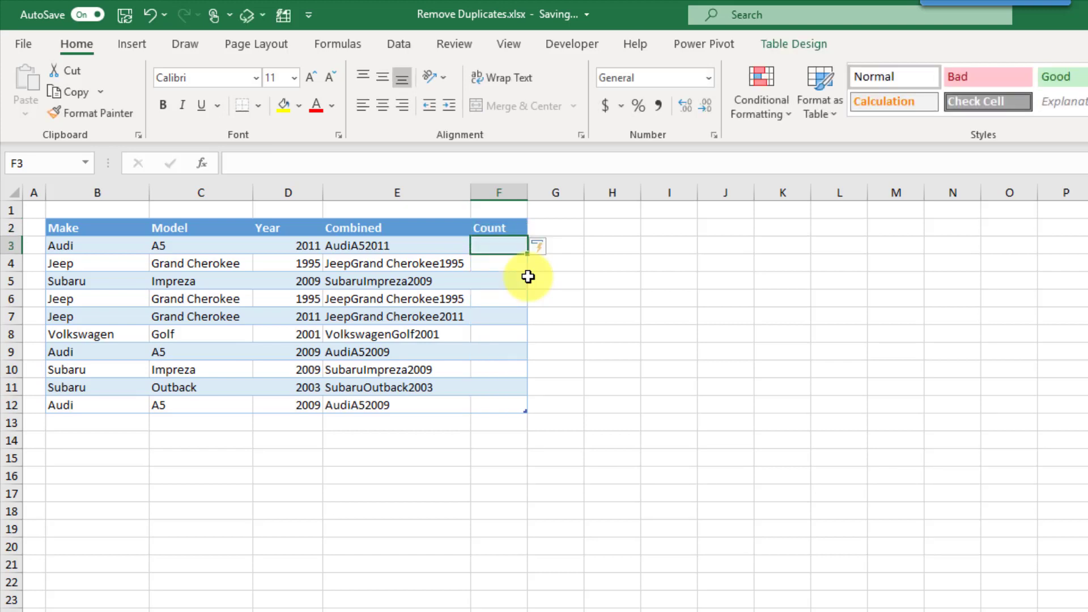
text(=count)
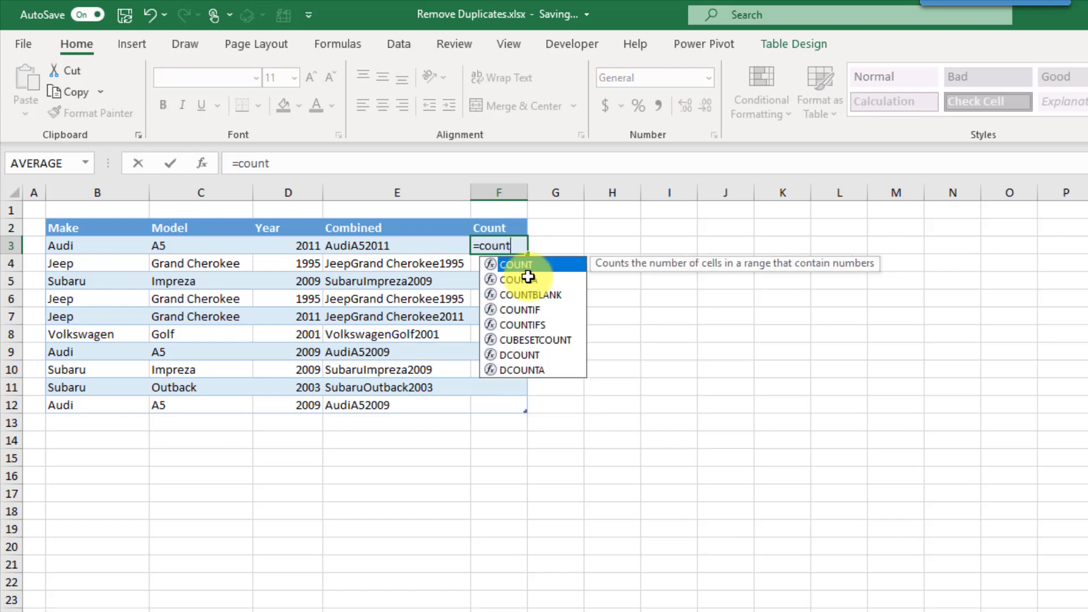
key(Down)
key(Down)
key(Down)
key(Down)
key(Tab)
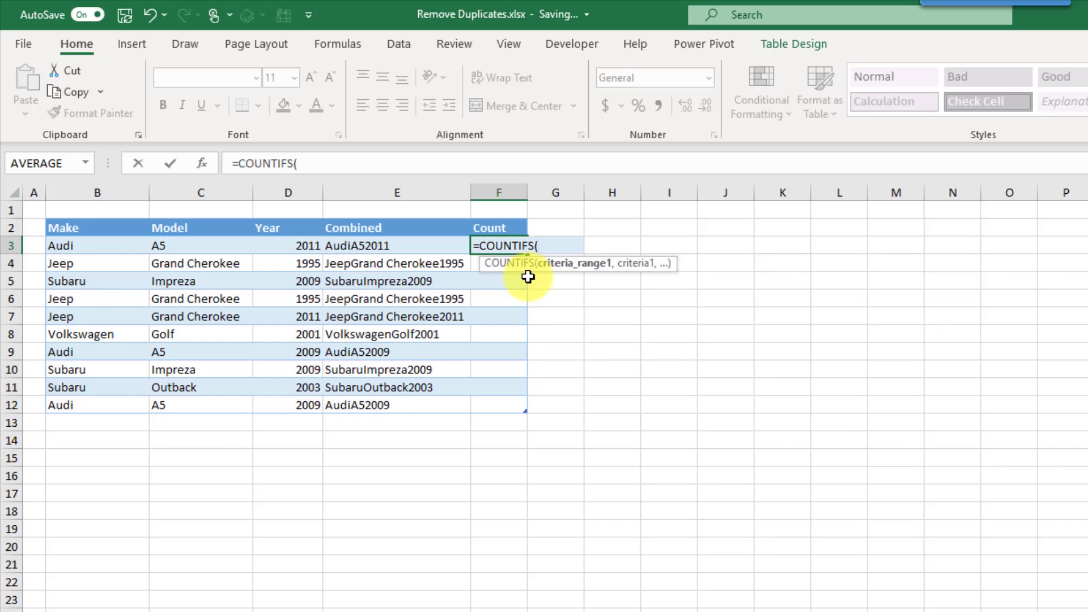
key(Left)
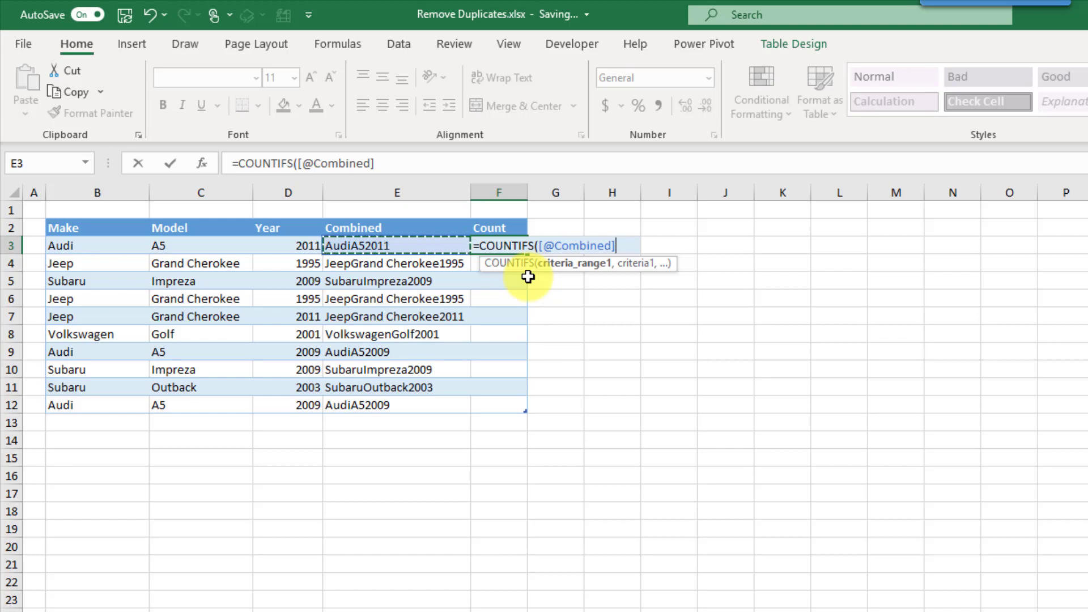
key(BackSpace)
key(BackSpace)
key(BackSpace)
key(BackSpace)
key(BackSpace)
key(BackSpace)
key(BackSpace)
key(BackSpace)
key(BackSpace)
key(BackSpace)
key(BackSpace)
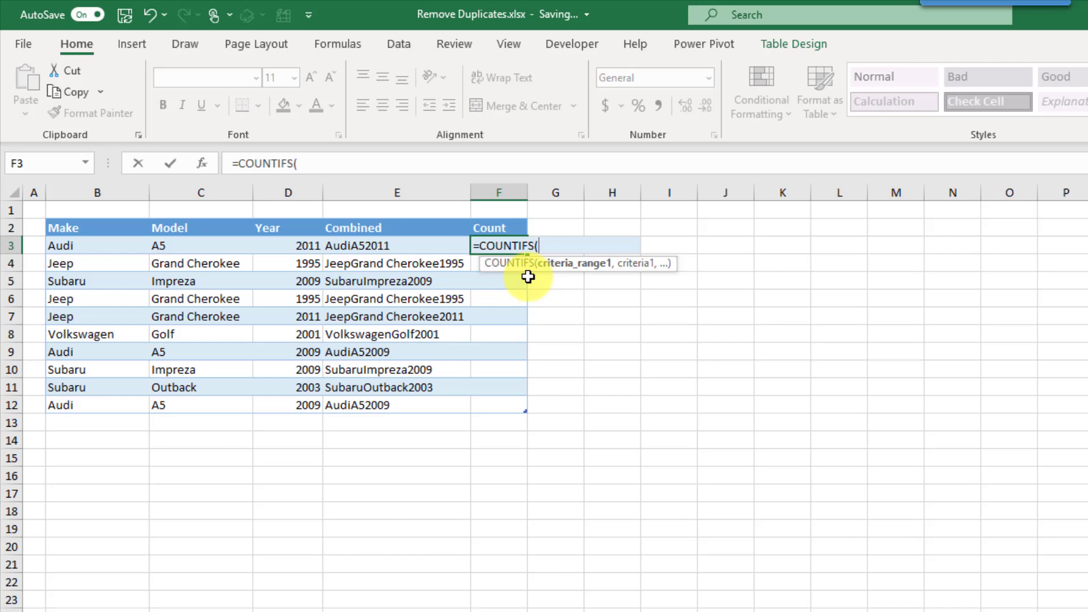
text(E3)
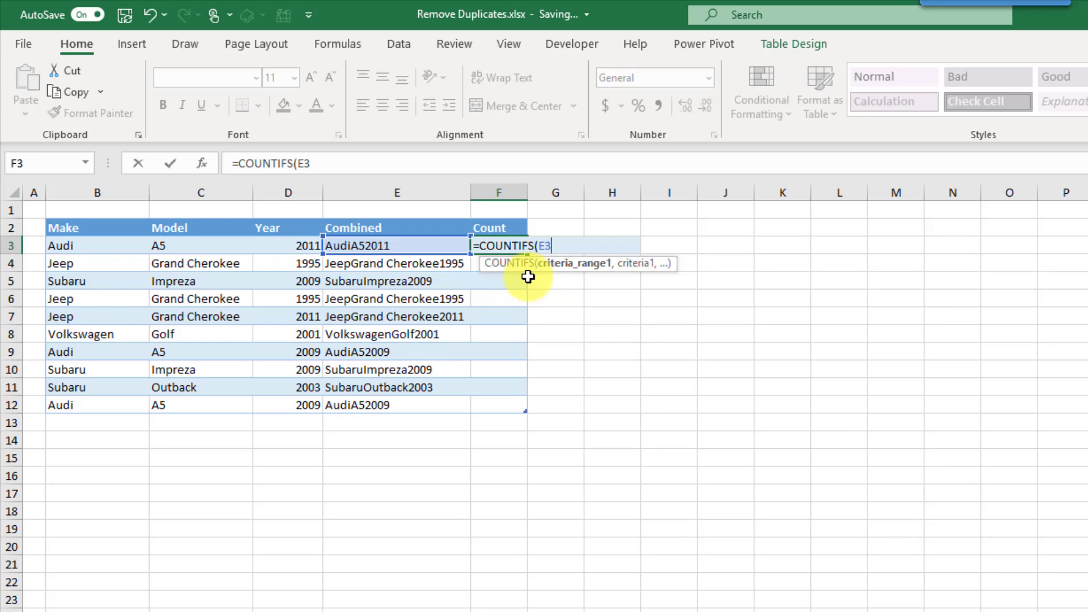
key(F4)
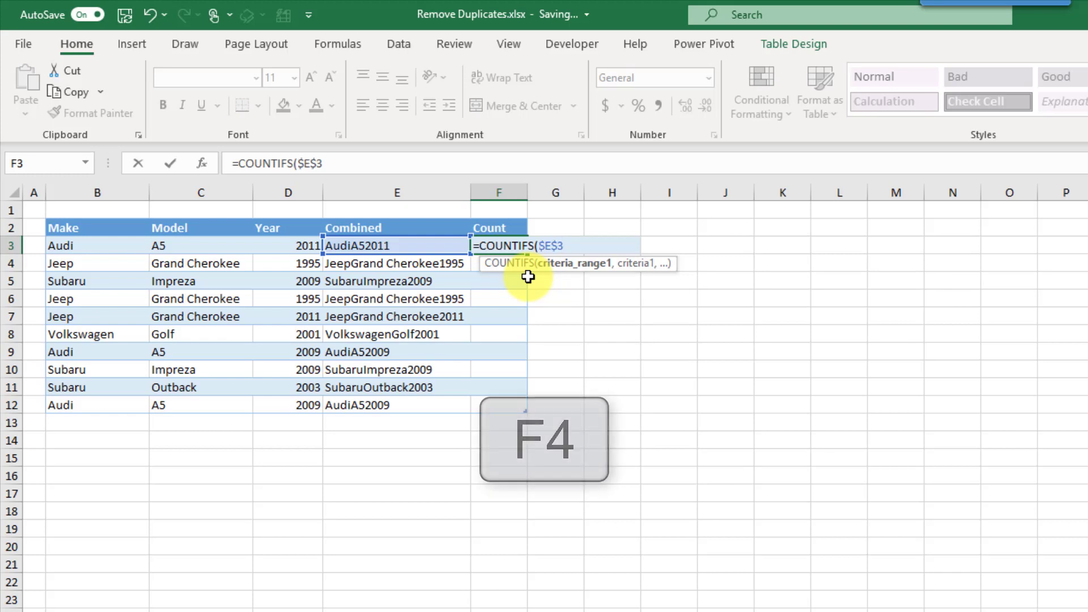
text(:)
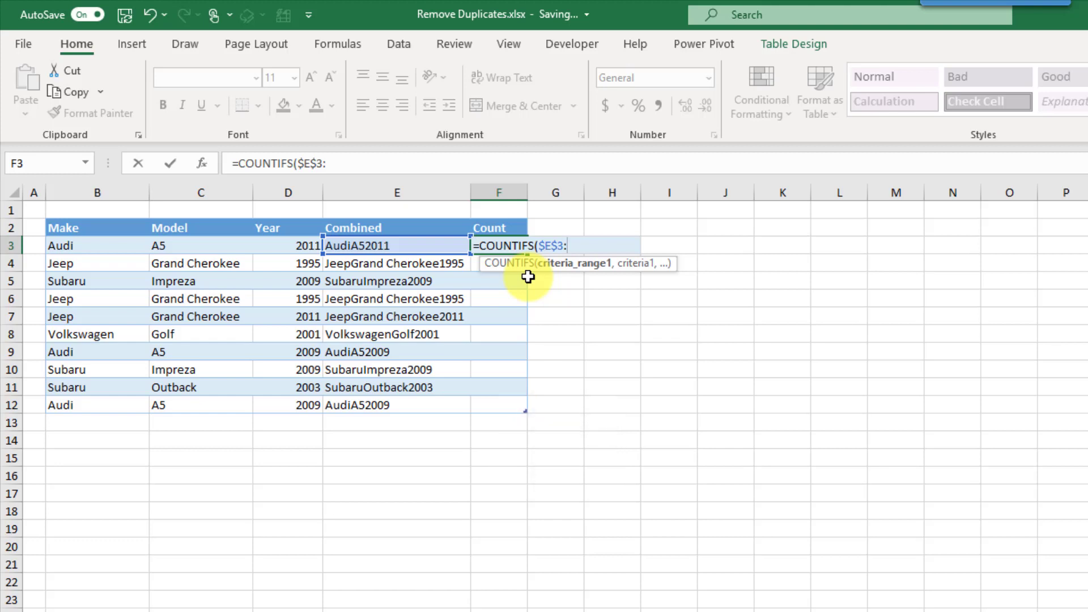
text(E)
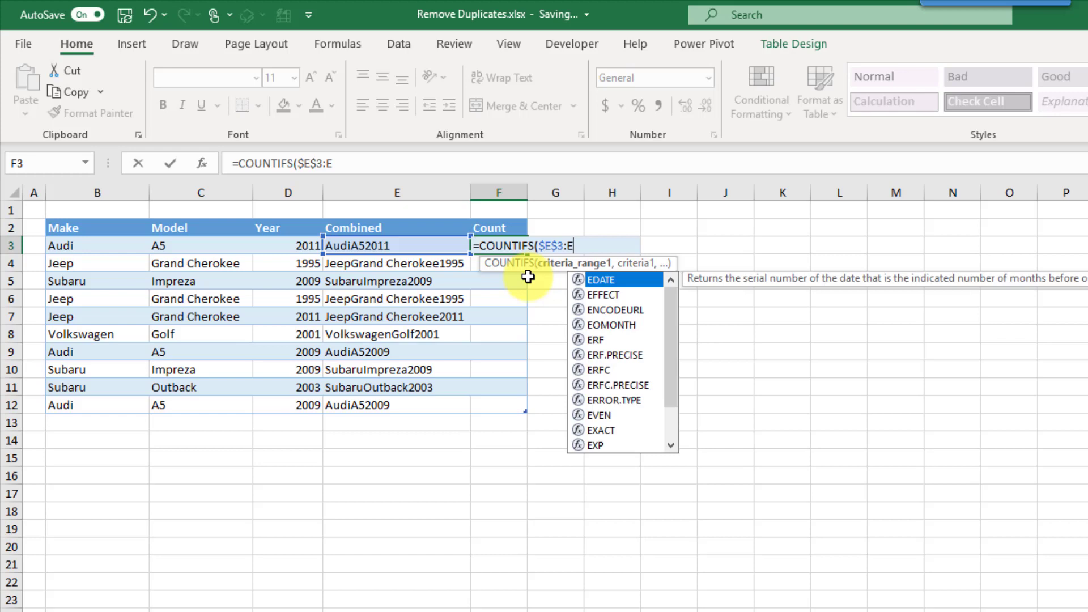
text(3)
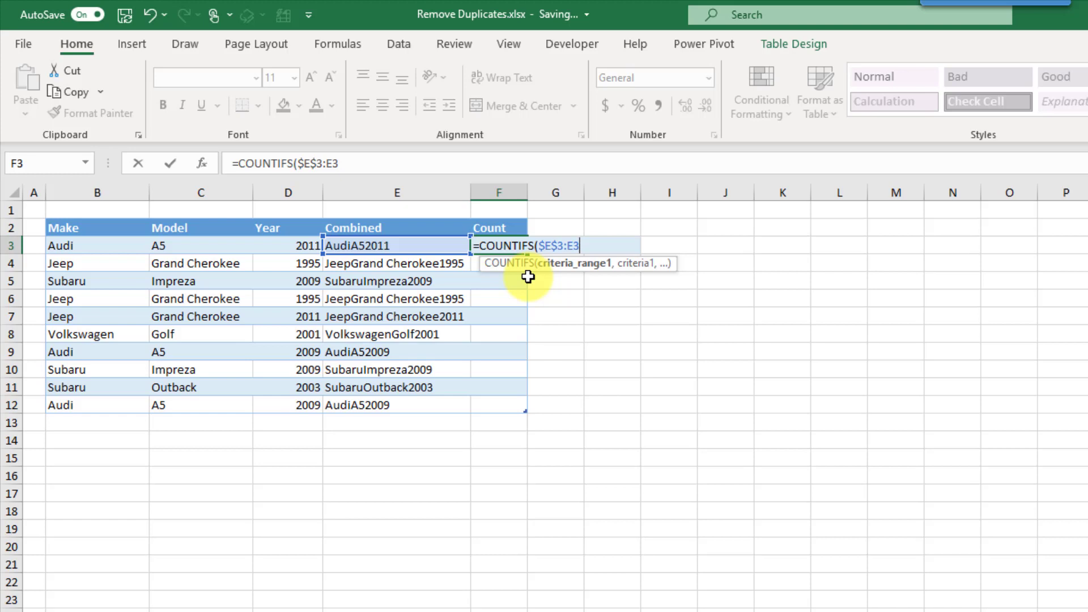
text(,)
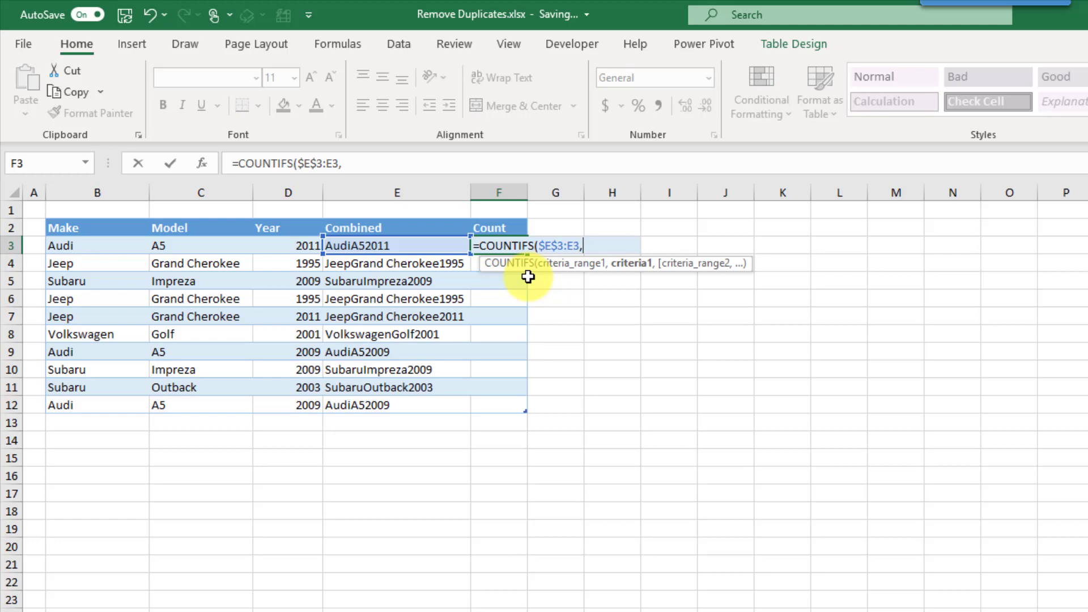
key(Left)
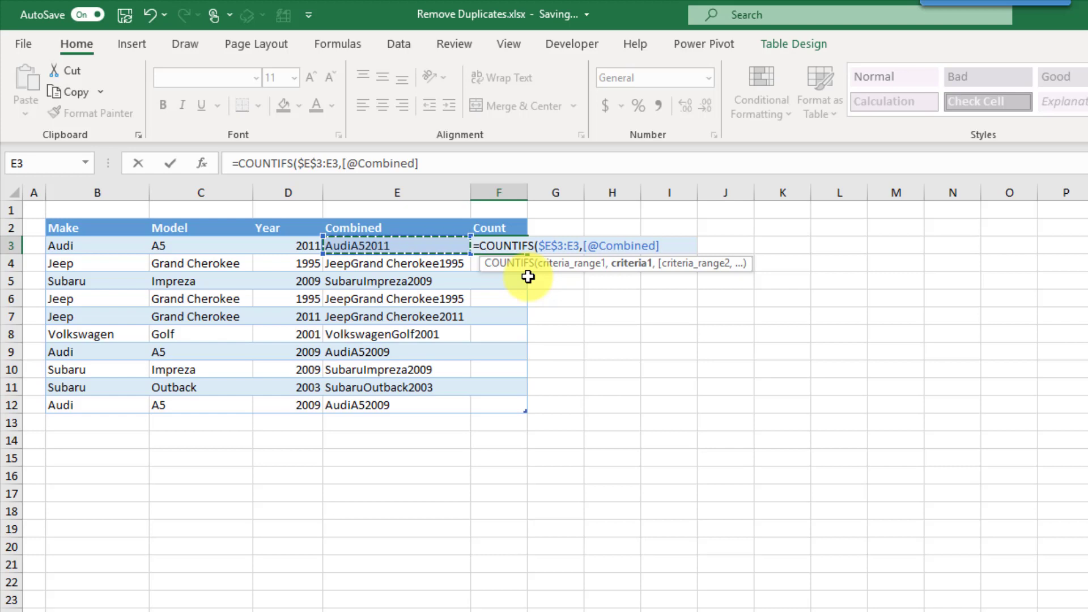
text())
key(Return)
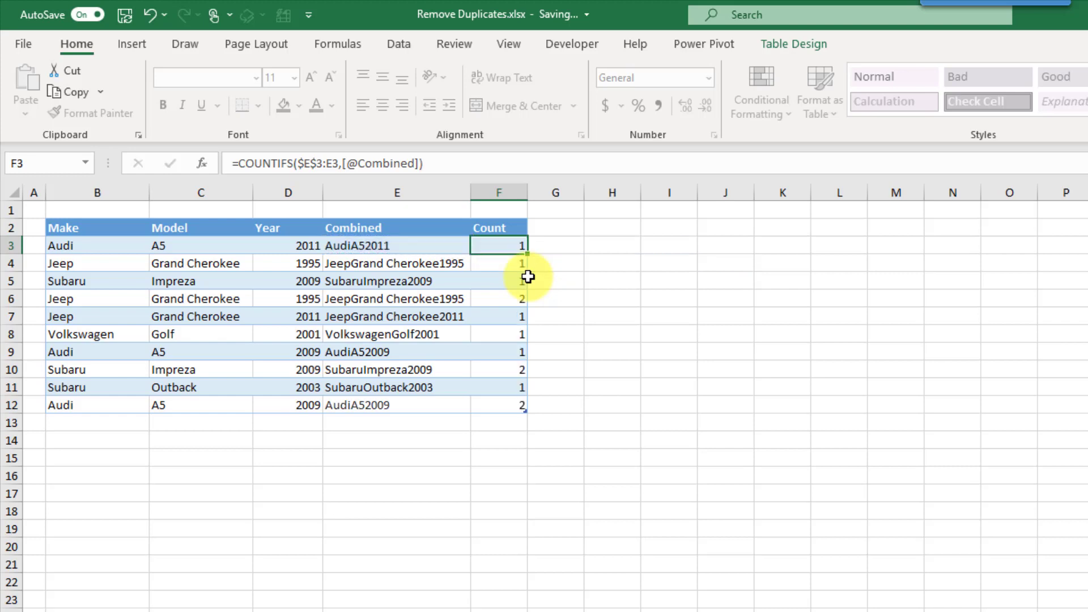
Step: Examine the formulas in F3, E3 and F4 and how the COUNTIFS range expands down the Count column
click(497, 245)
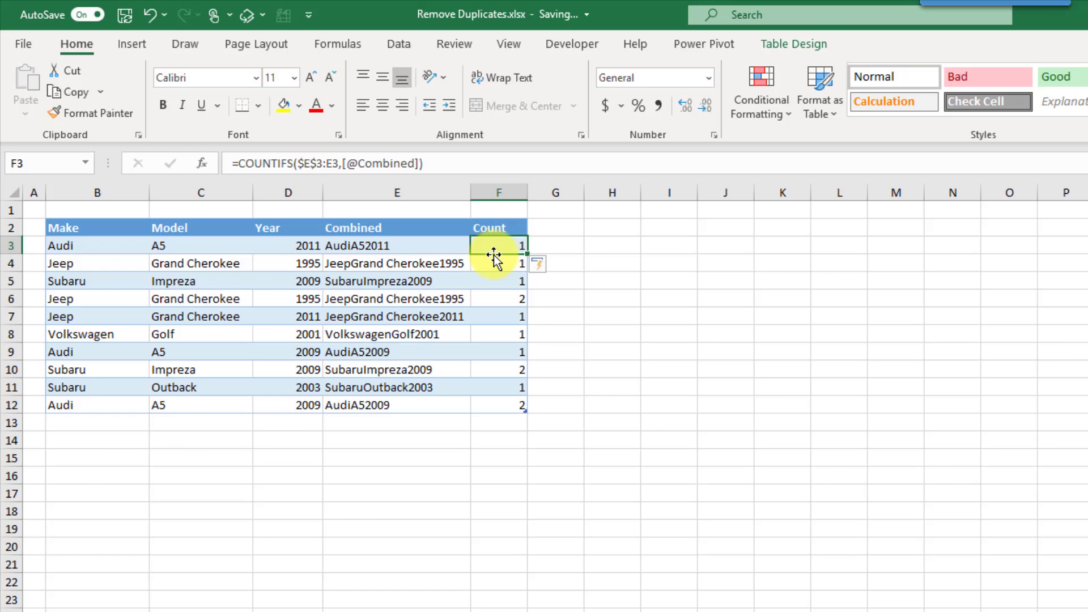
click(445, 246)
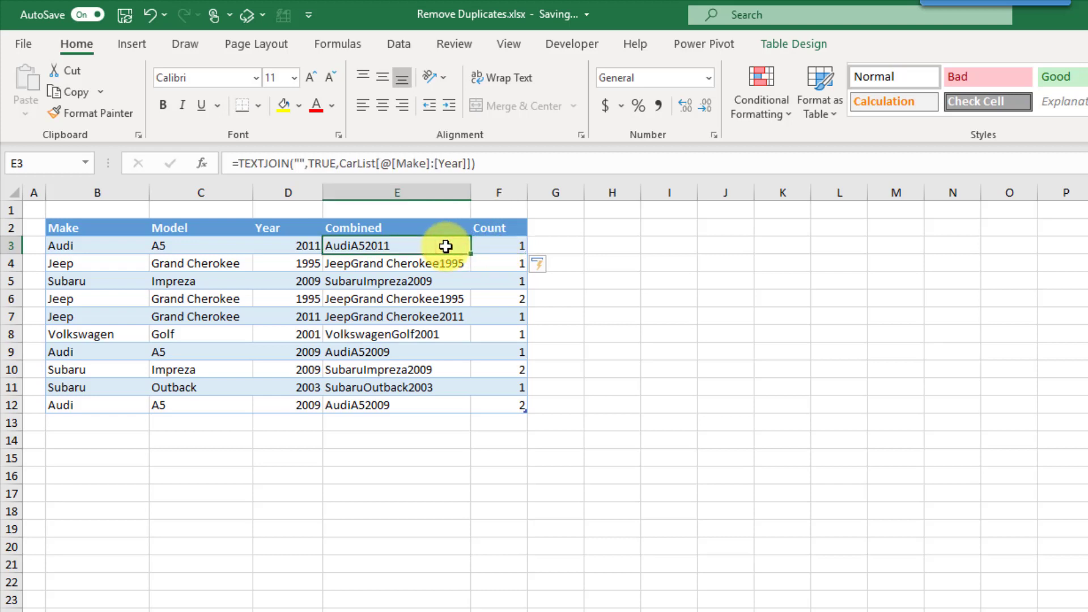
click(487, 261)
key(F2)
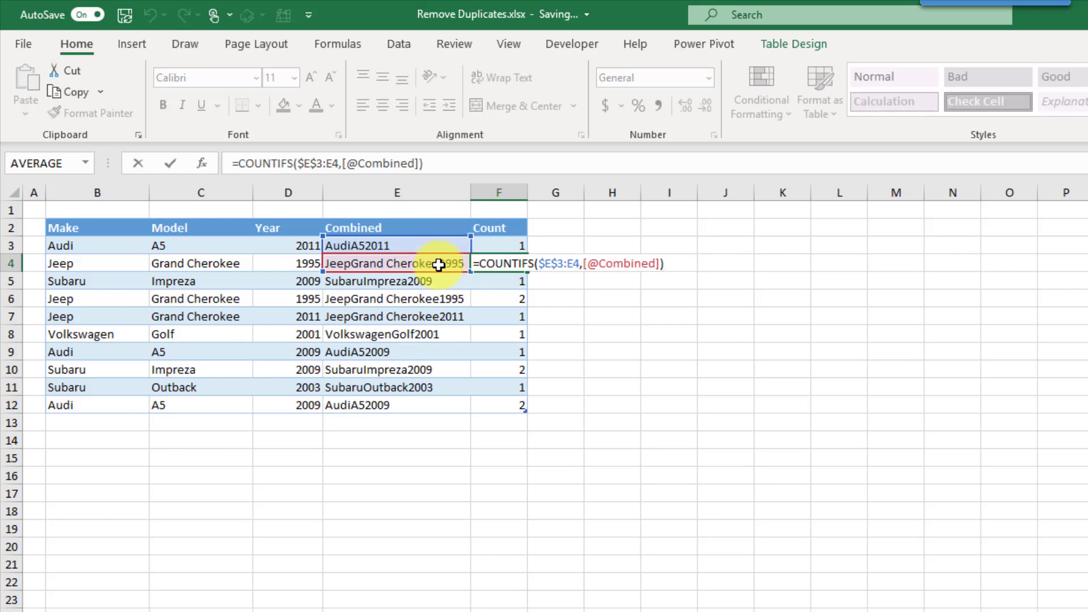
key(Return)
key(Return)
key(Return)
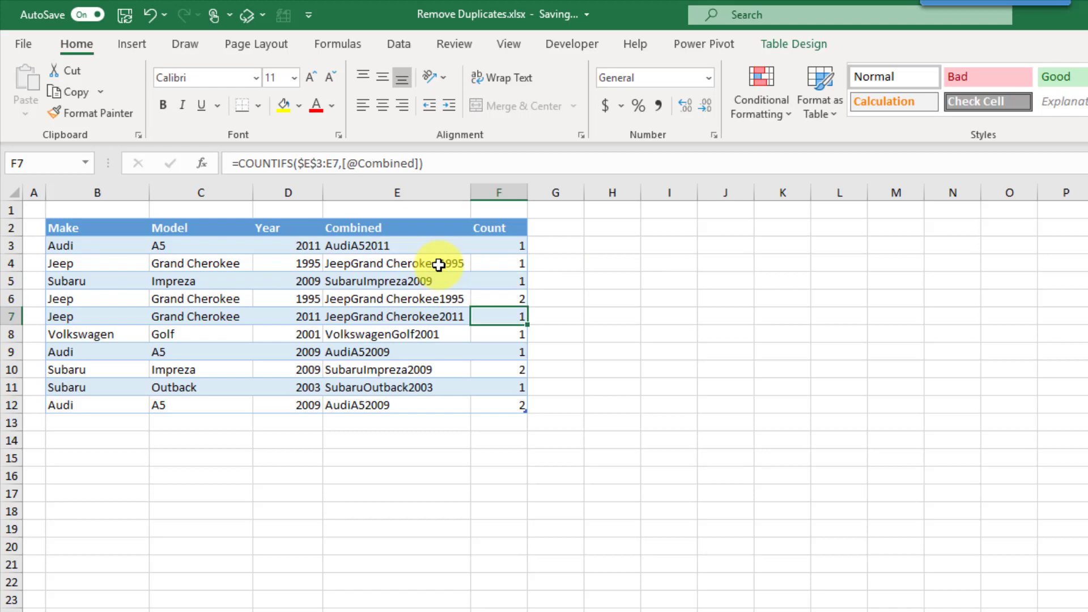
Step: Examine the COUNTIFS formula in F6 and the range it highlights in the Combined column
key(Up)
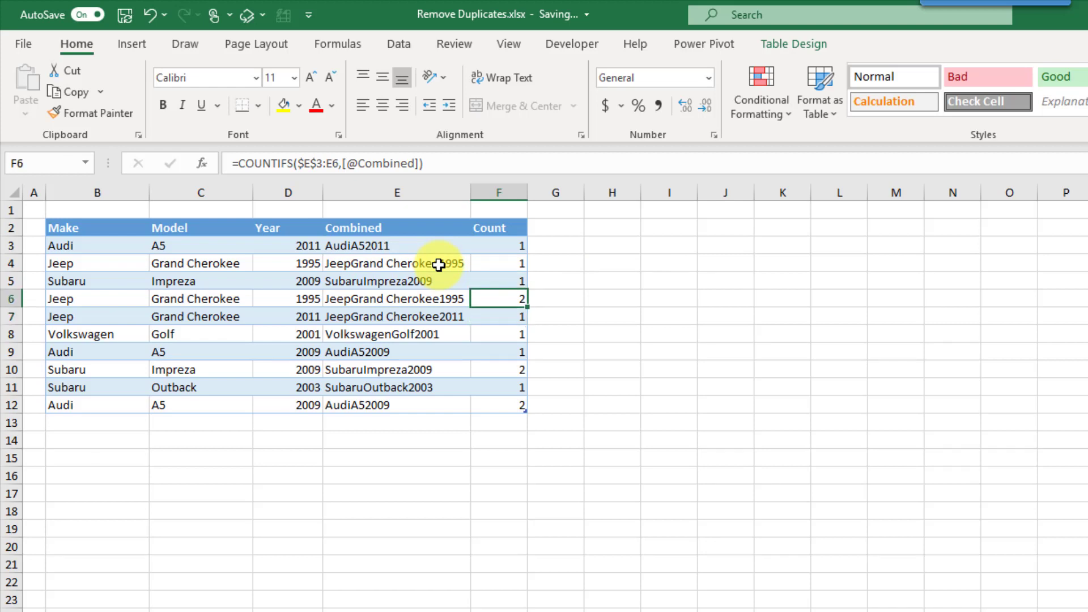
key(F2)
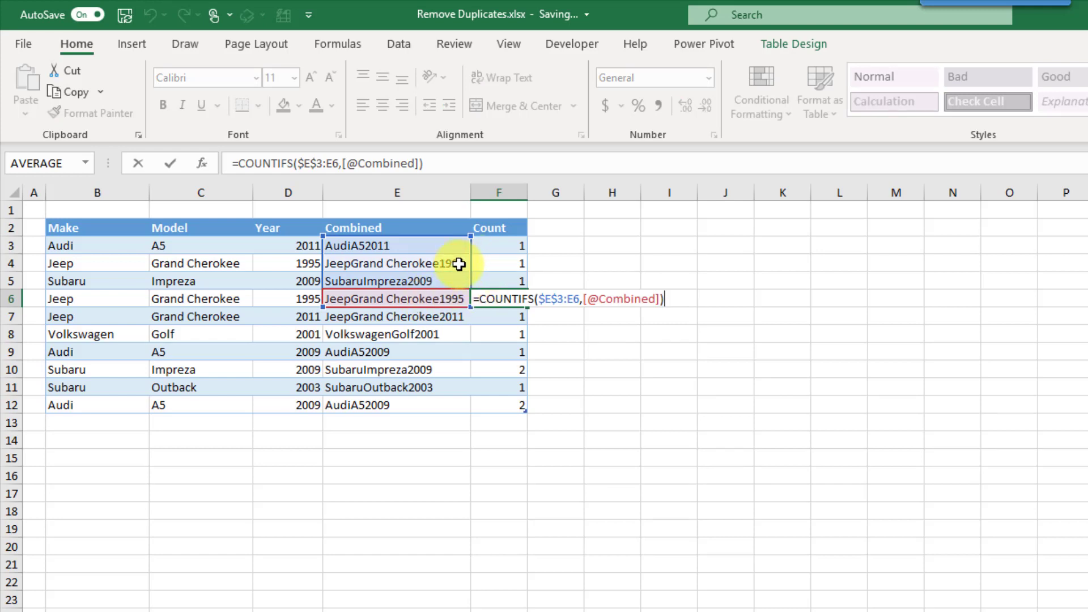
key(Return)
click(502, 298)
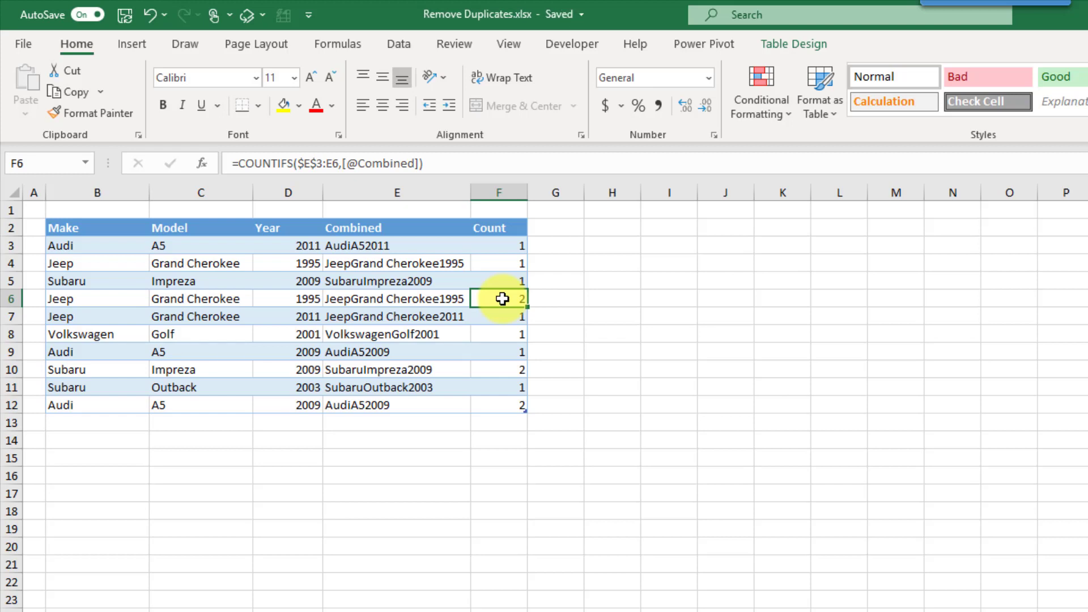
Step: Turn on filtering for the car table's header row
click(397, 45)
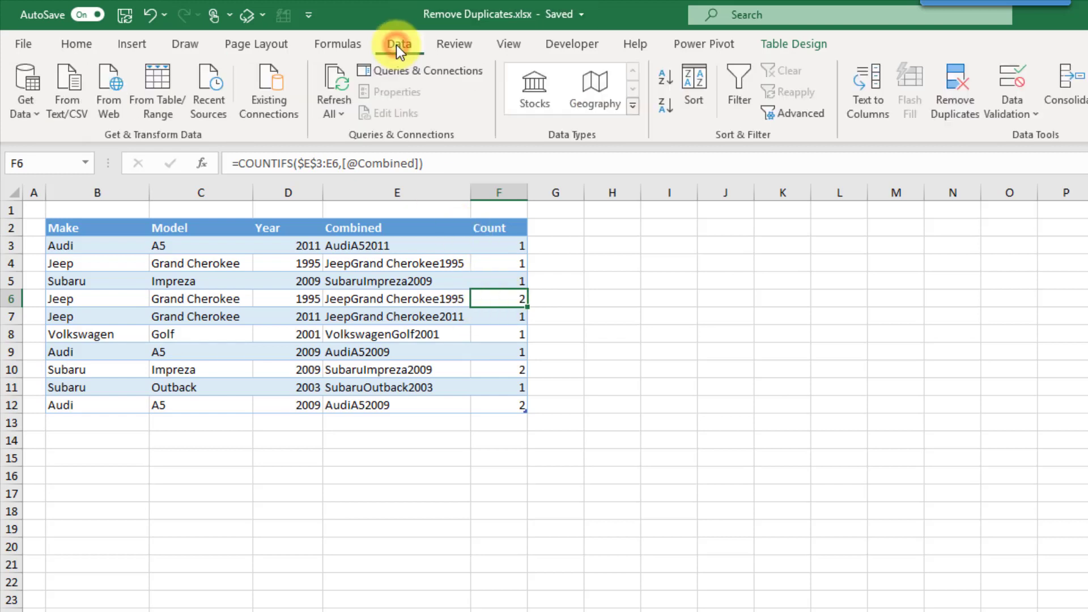
click(735, 93)
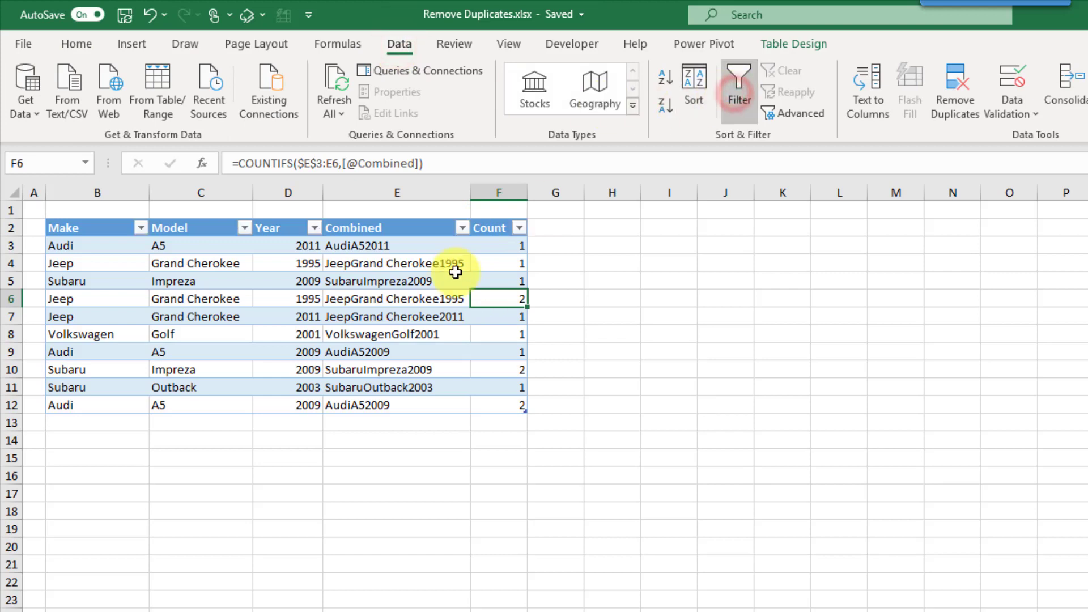
click(519, 228)
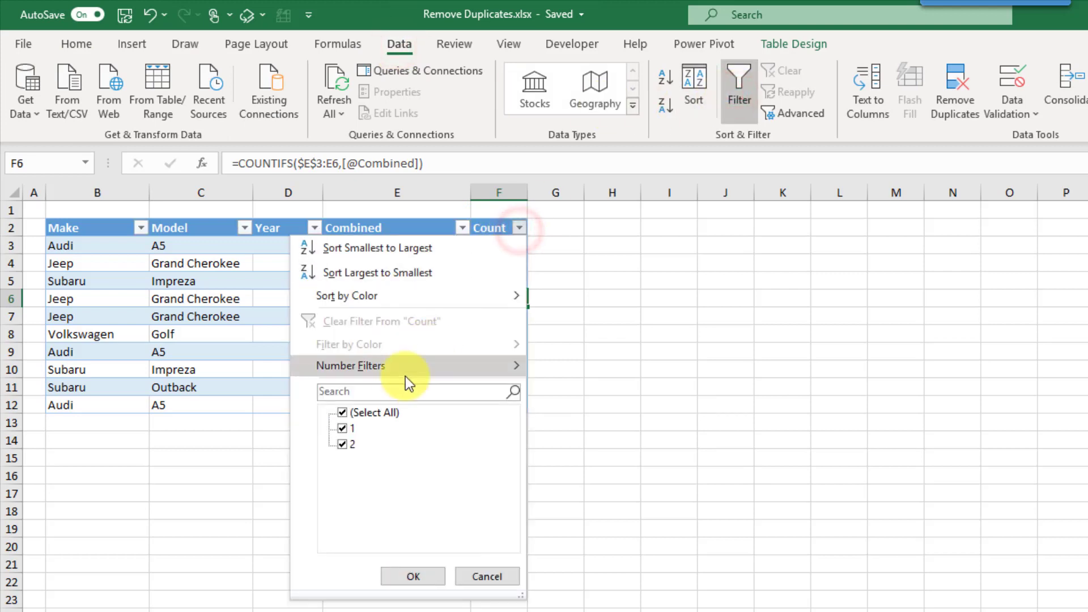
mouse_move(402, 366)
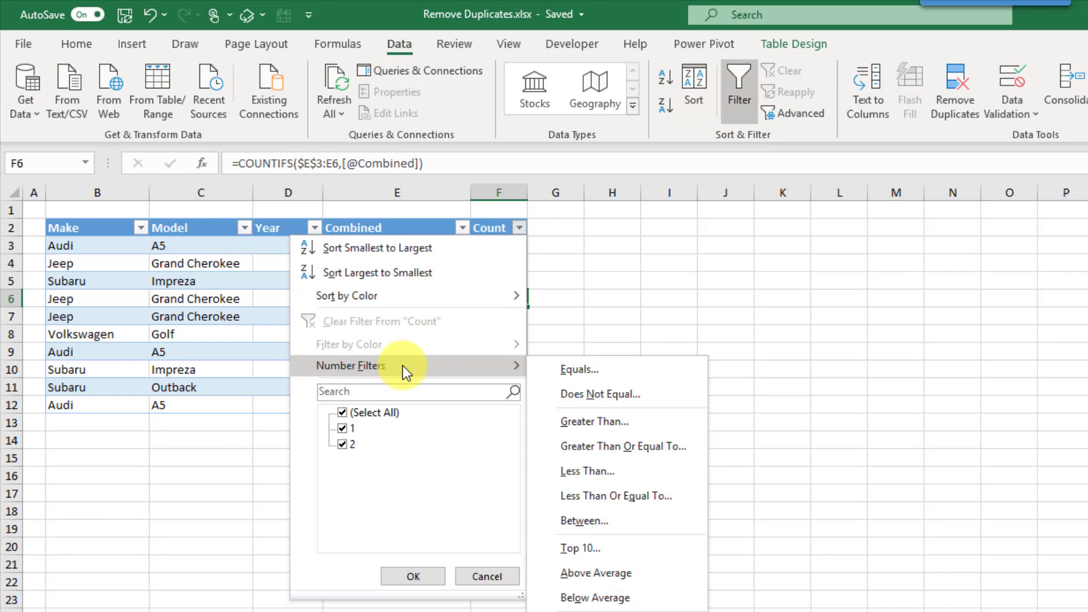
click(403, 366)
click(603, 446)
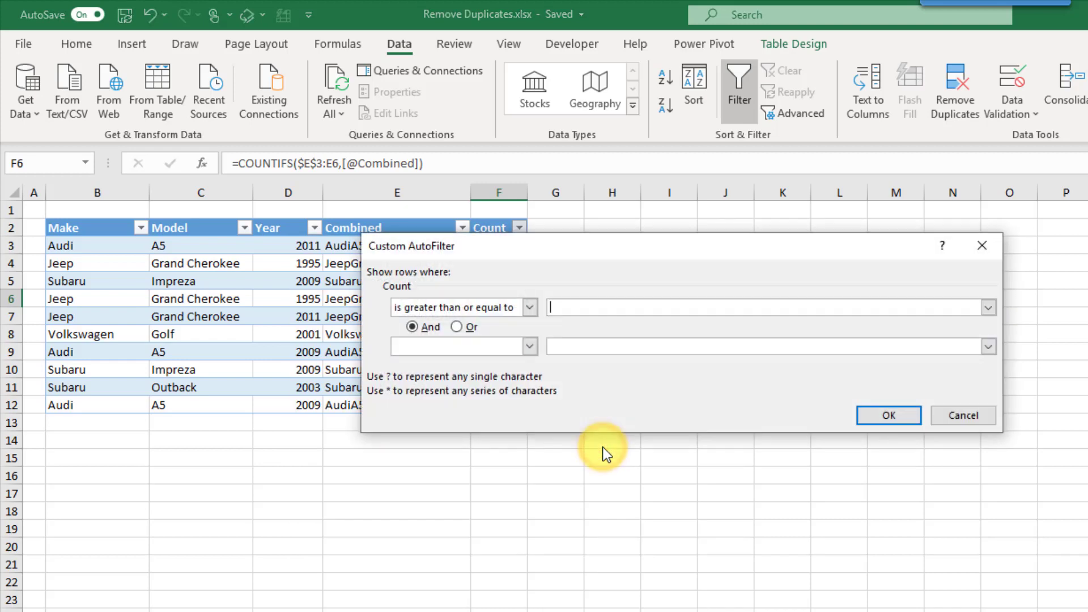
click(948, 413)
Step: Filter the Count column to show only rows with the value 1
click(515, 244)
click(519, 228)
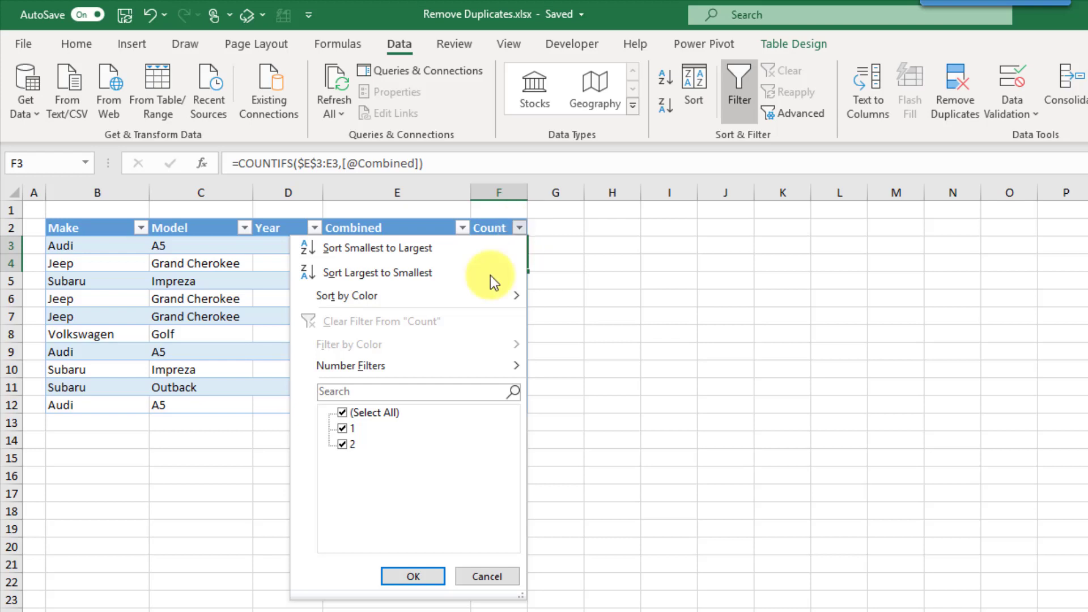
click(350, 417)
click(345, 427)
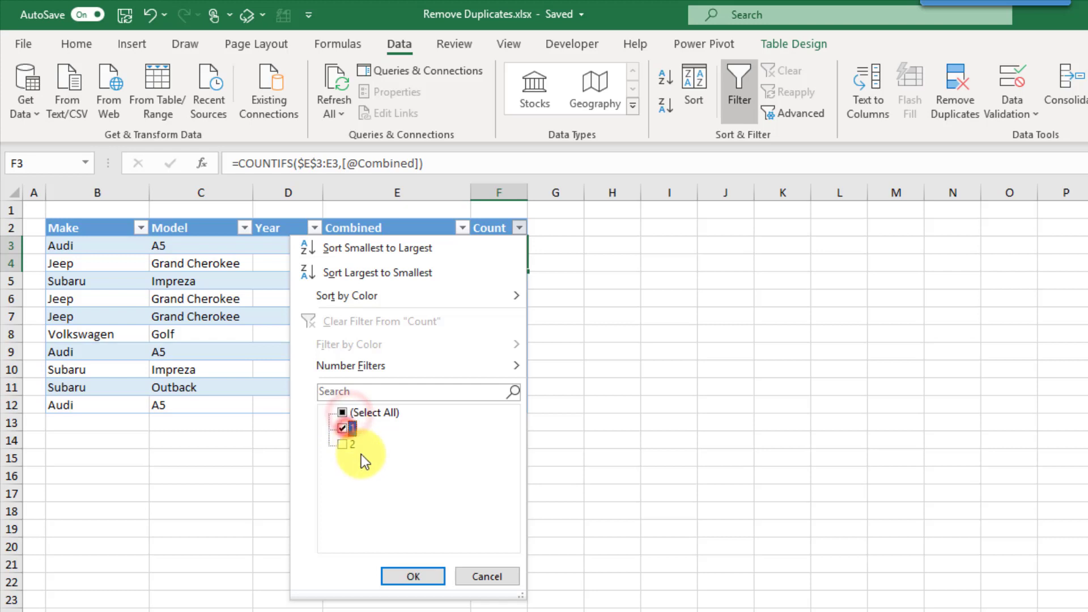
click(413, 577)
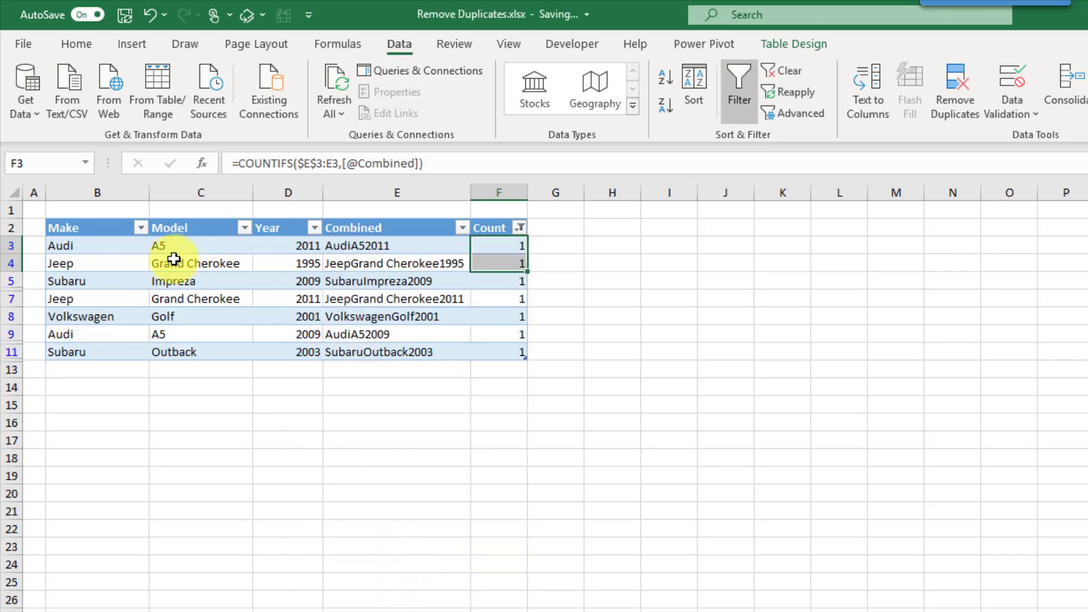
Step: Copy only the visible cells of the Make, Model and Year columns with headers and paste them at B14
drag(108, 230, 278, 349)
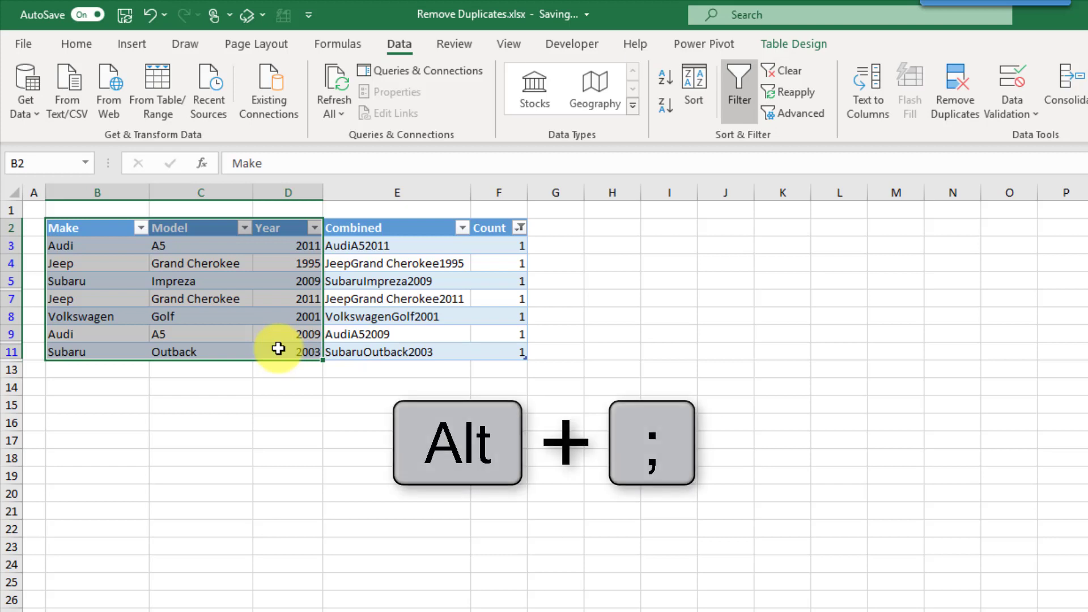
key(alt+semicolon)
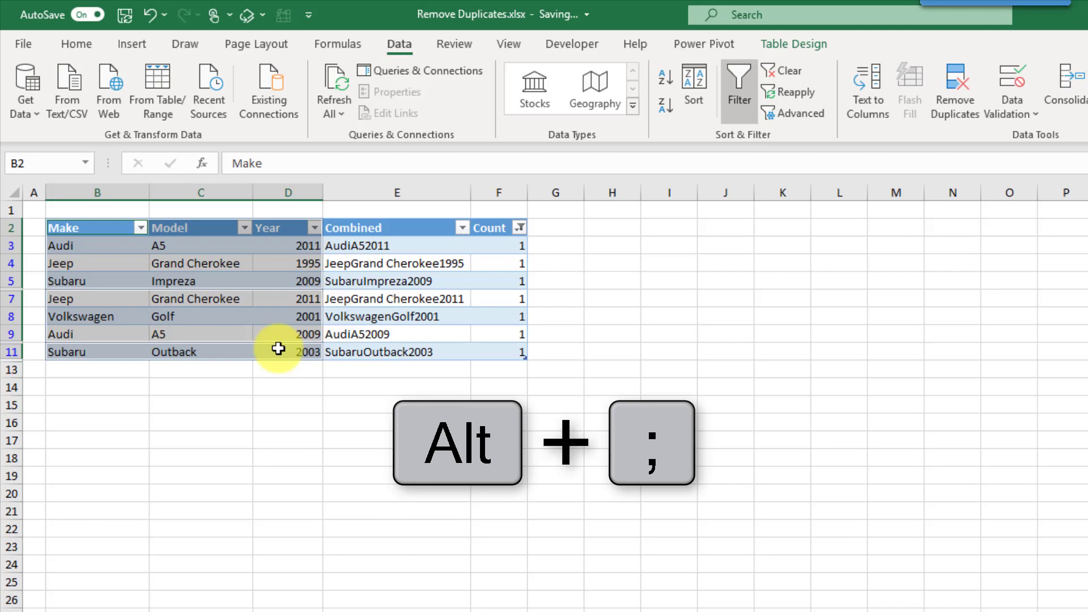
key(ctrl+c)
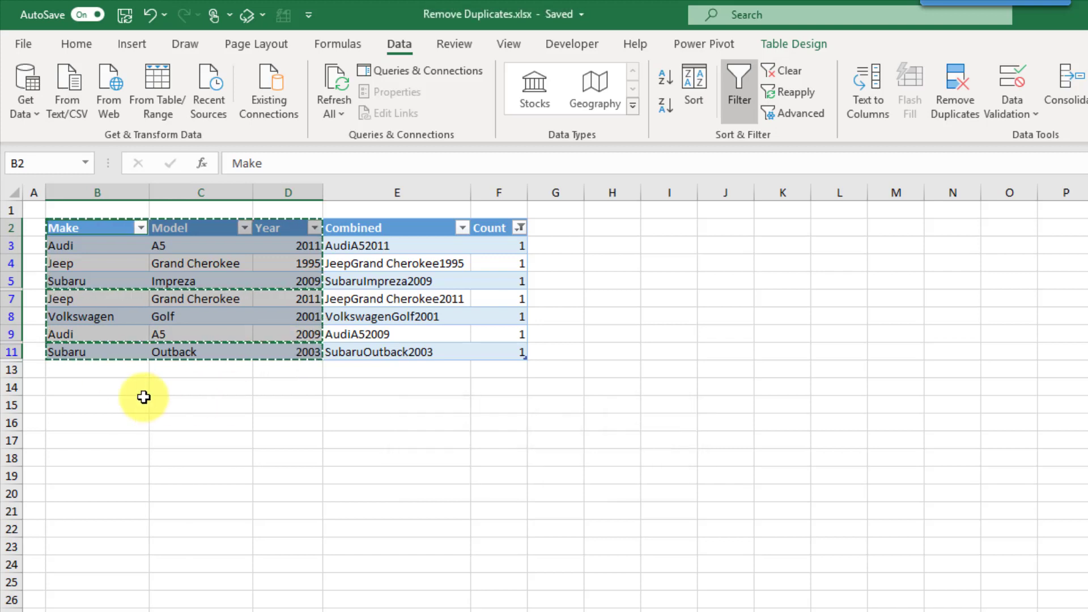
click(124, 383)
key(ctrl+v)
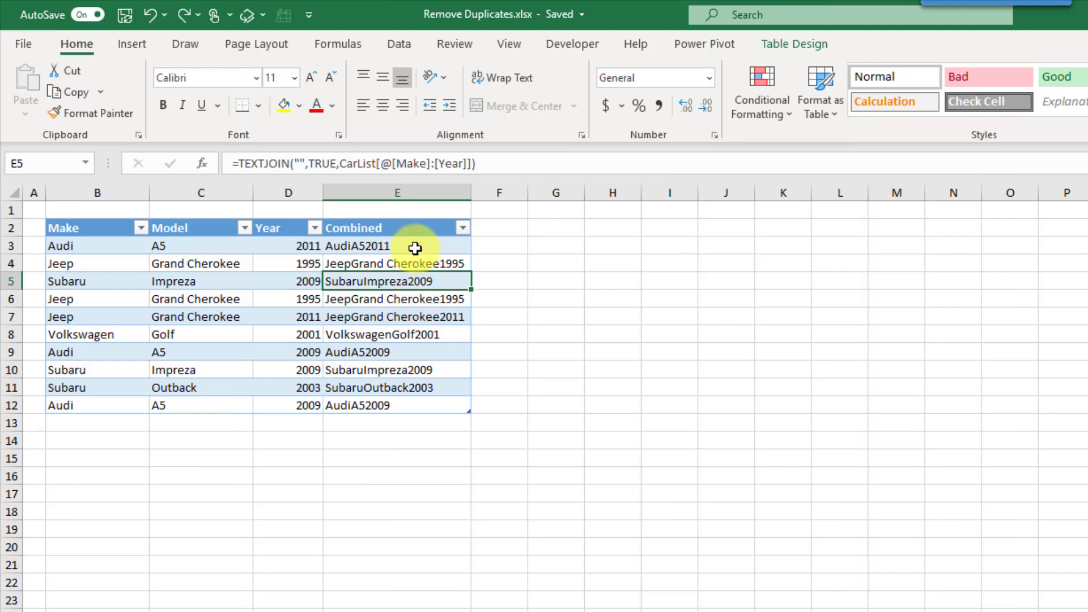
Step: Start a Duplicate Values conditional formatting rule on the Combined cells E3:E12
drag(414, 248, 412, 401)
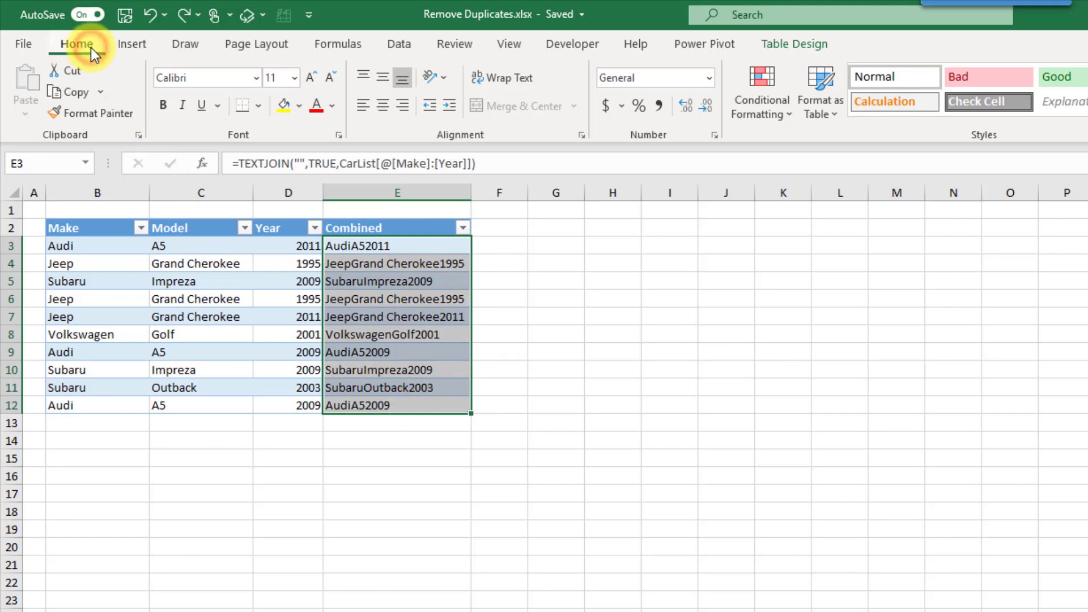
click(749, 111)
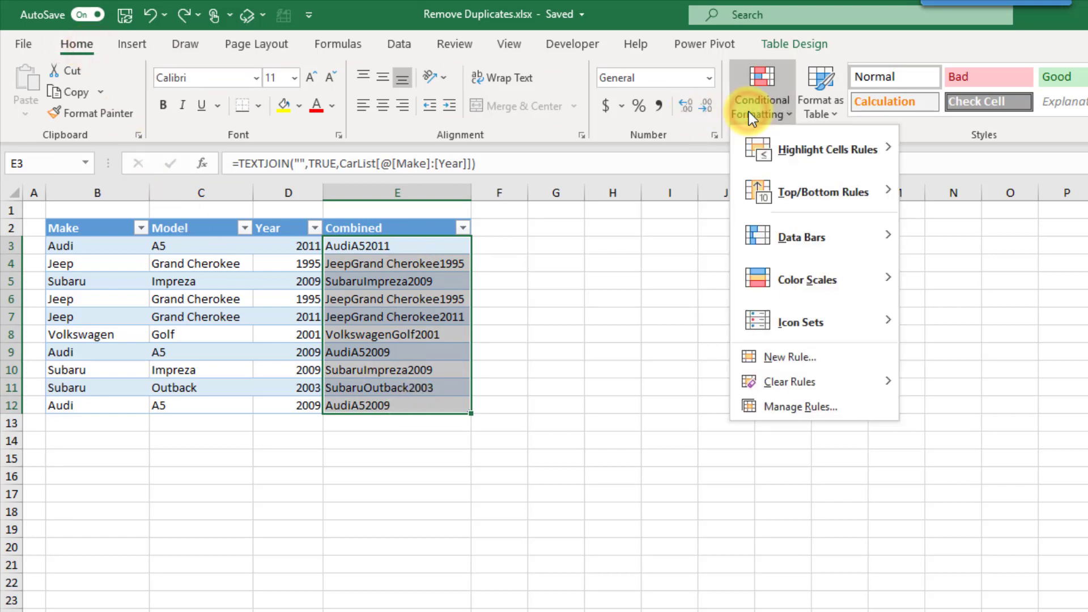
mouse_move(800, 151)
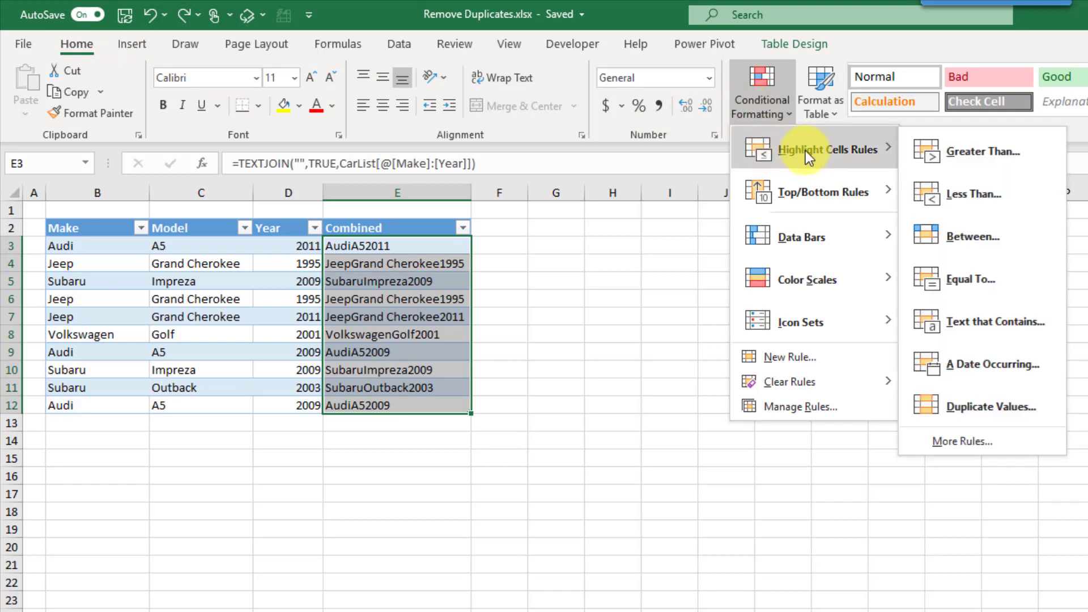
click(977, 407)
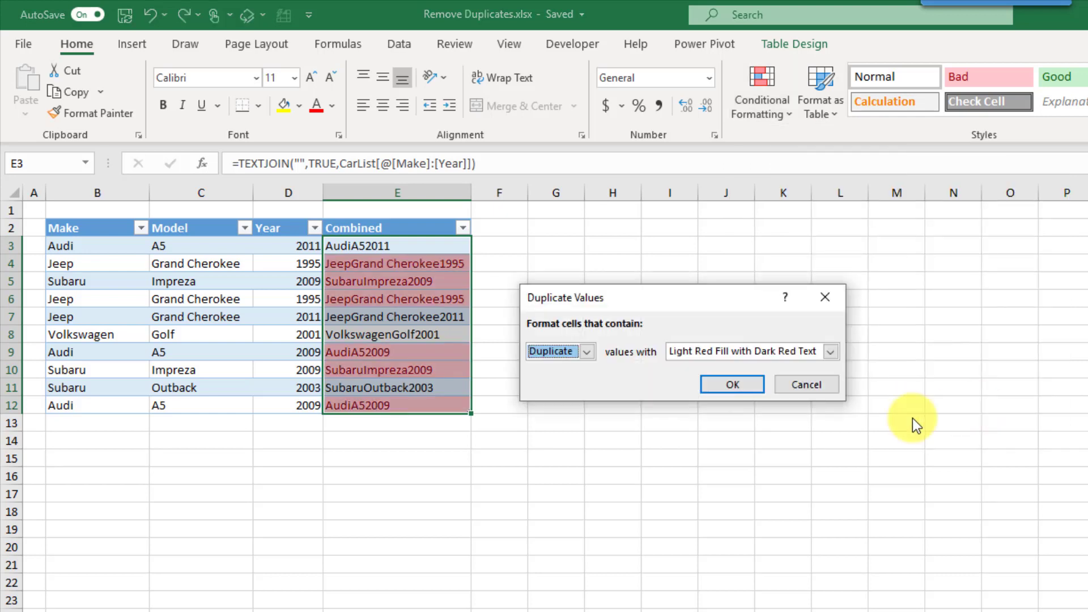
Step: Preview the highlighting rule for Unique values and return it to Duplicate
click(576, 355)
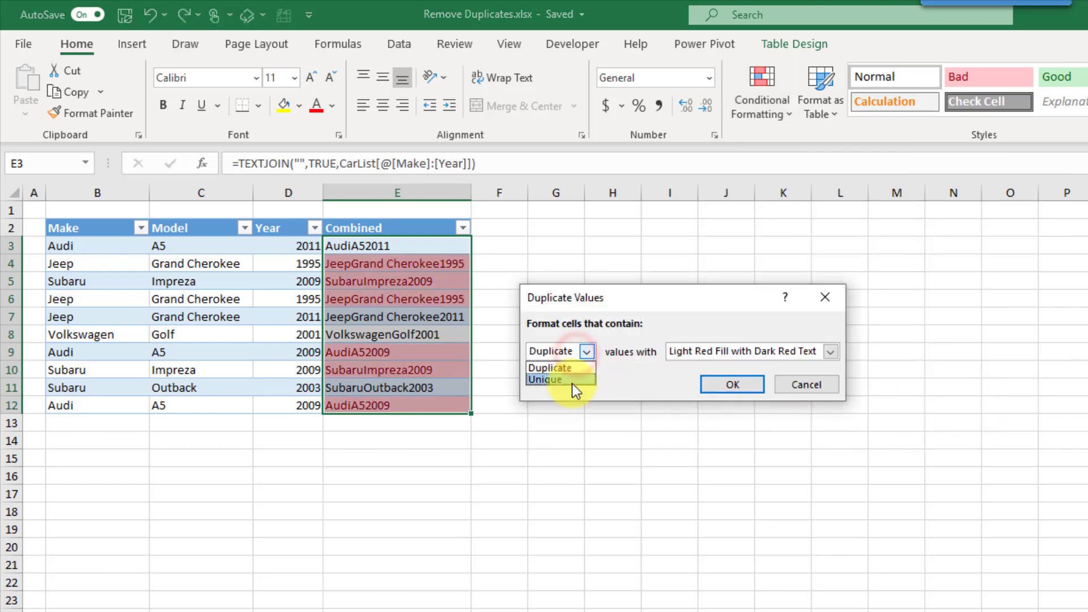
click(572, 383)
click(587, 352)
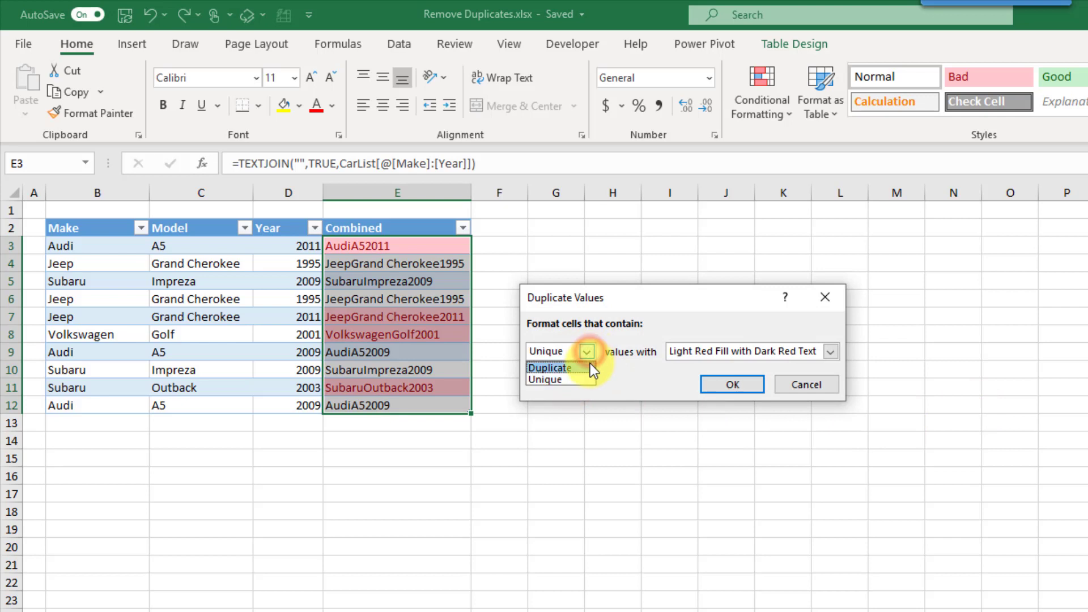
click(589, 364)
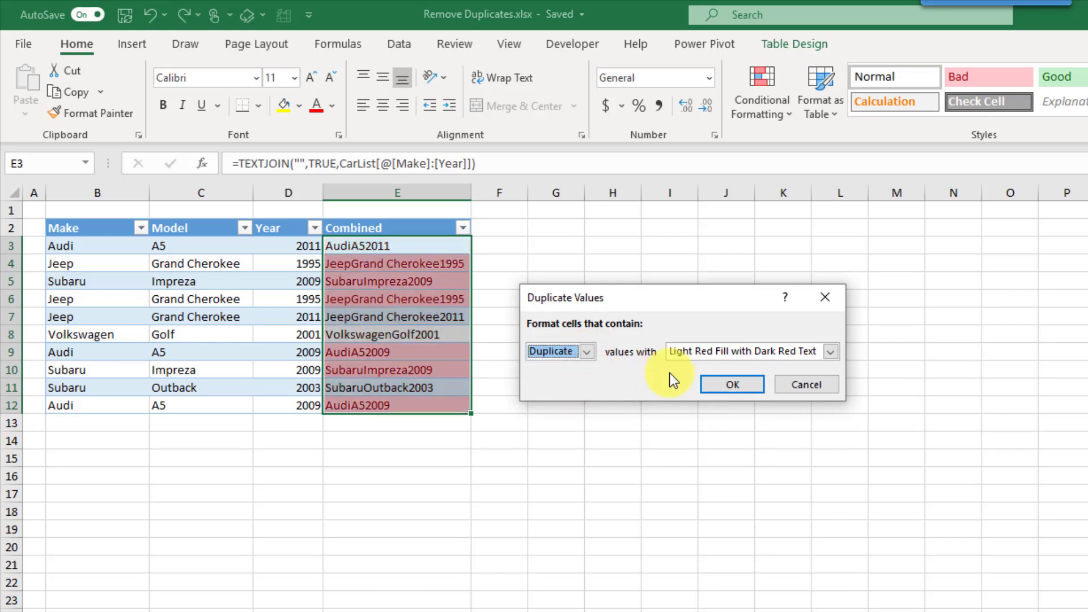
Step: Set the duplicate highlighting to Green Fill with Dark Green Text and apply the rule
click(705, 353)
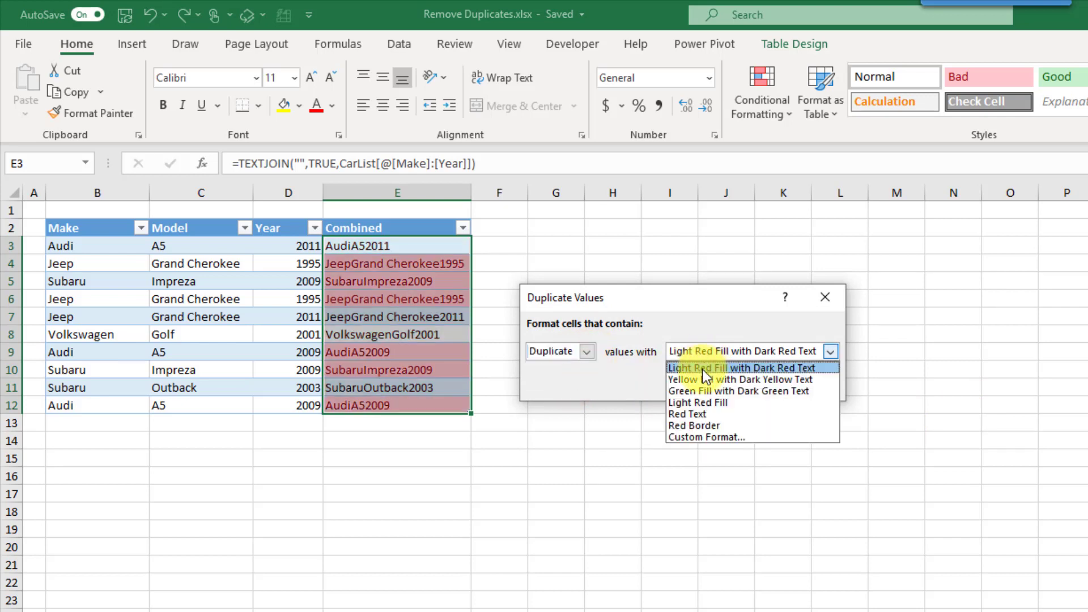
click(695, 392)
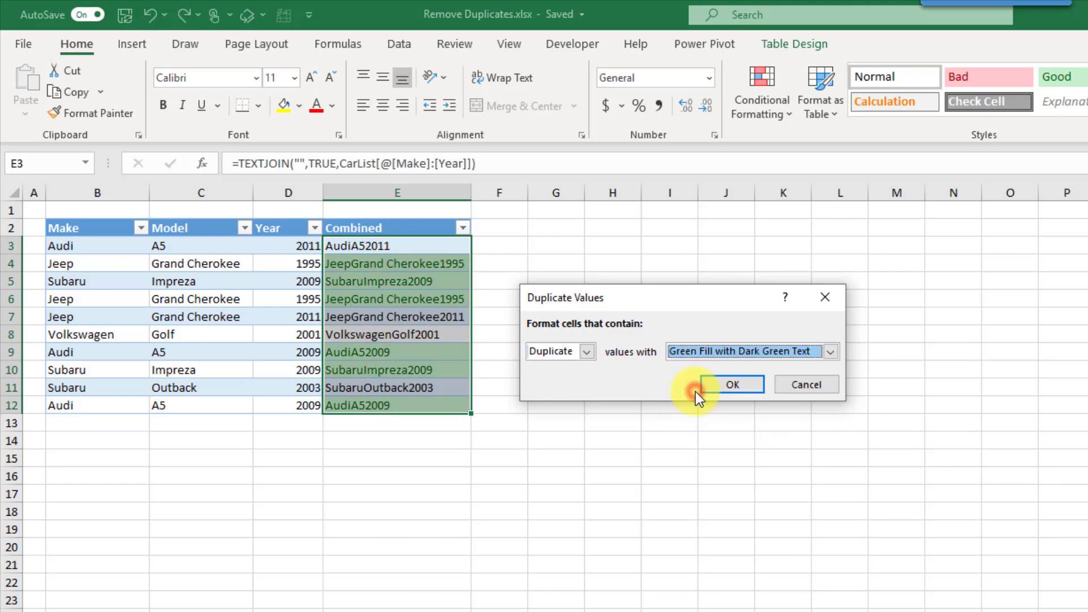
click(699, 355)
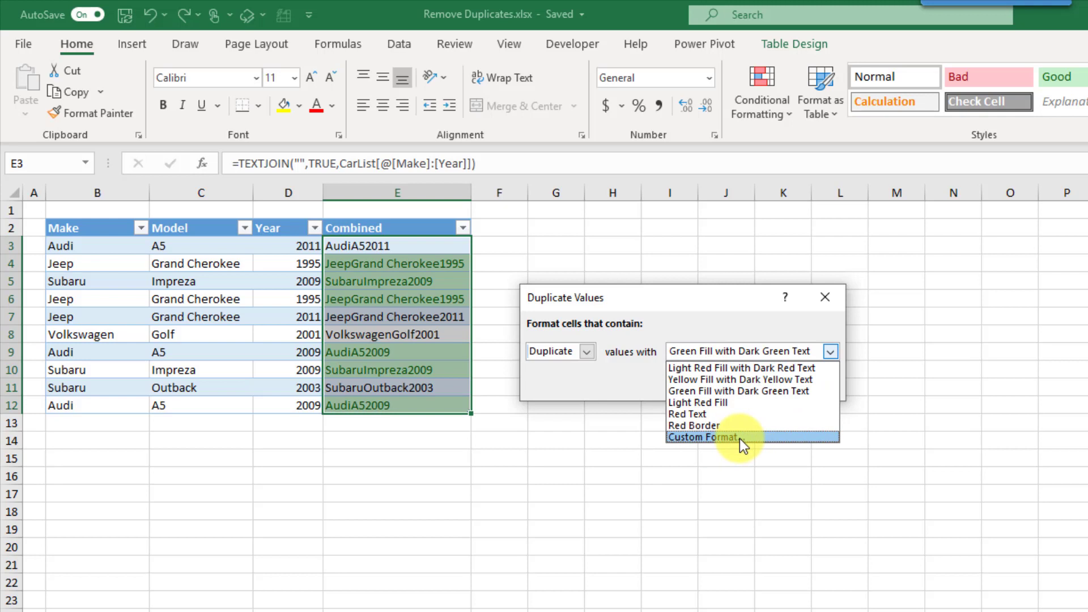
click(725, 350)
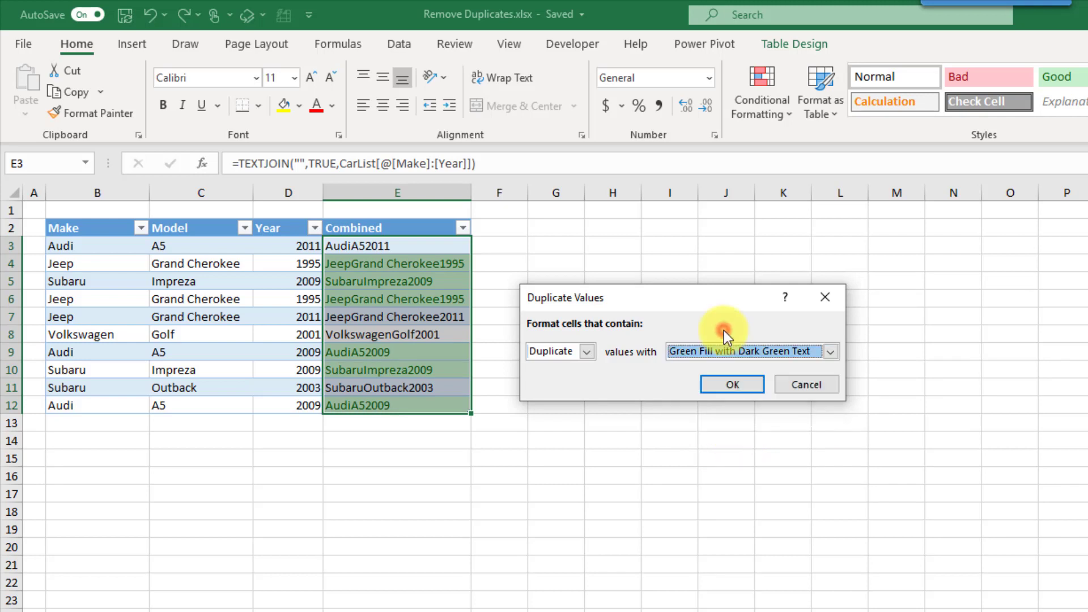
click(732, 385)
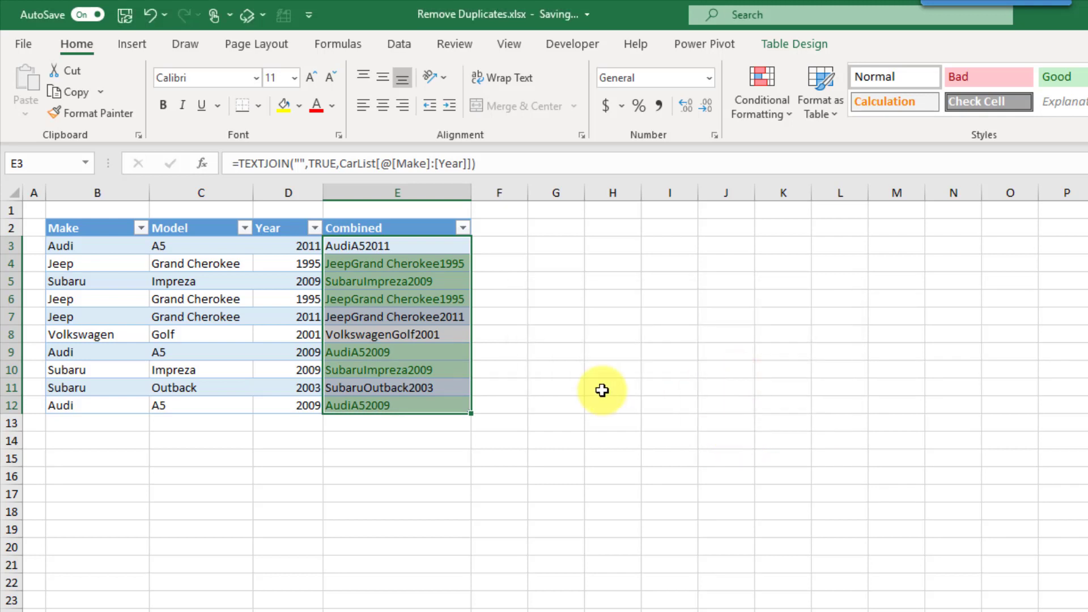
Step: Filter the Combined column by cell color to show only the rows with No Fill
click(450, 265)
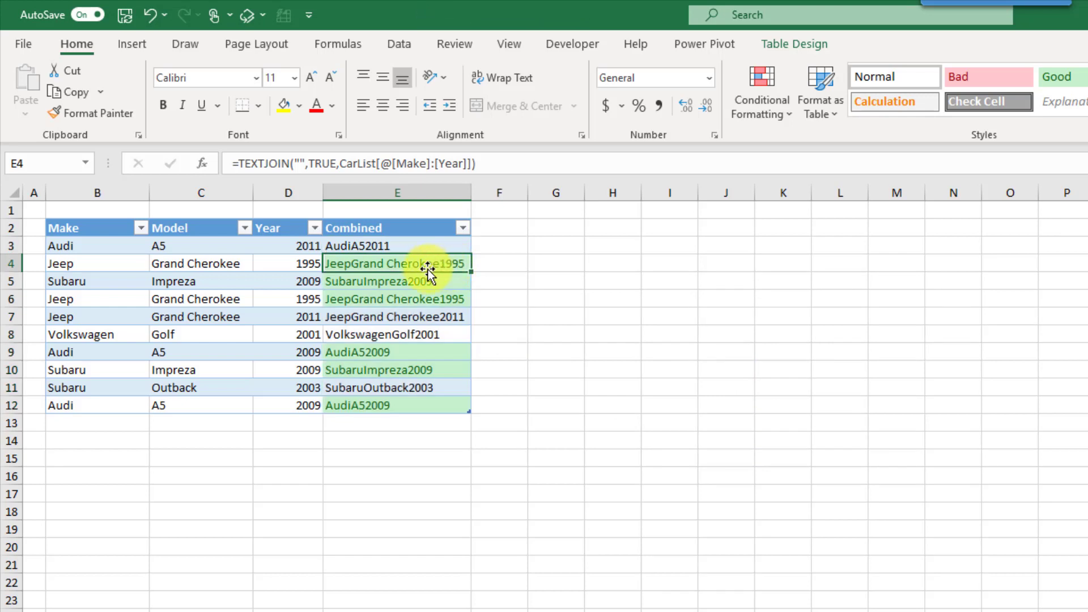
click(420, 304)
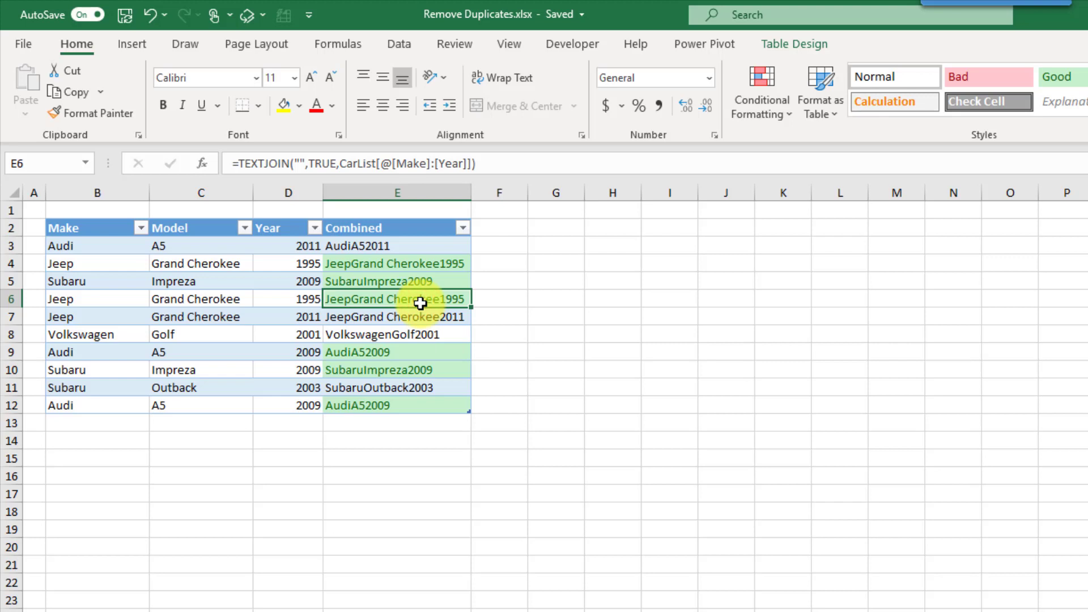
click(461, 228)
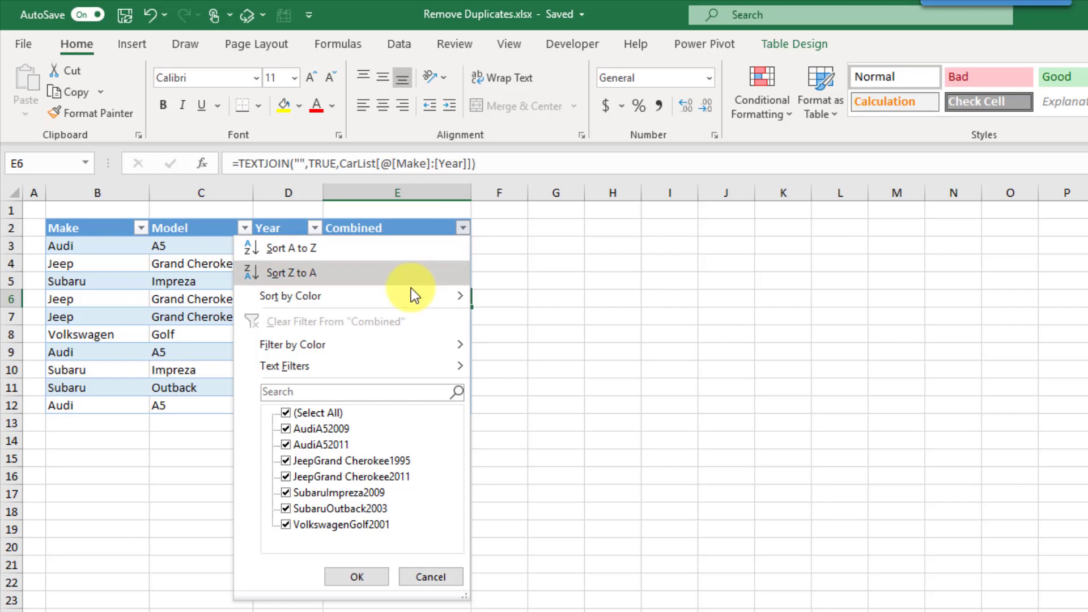
mouse_move(376, 347)
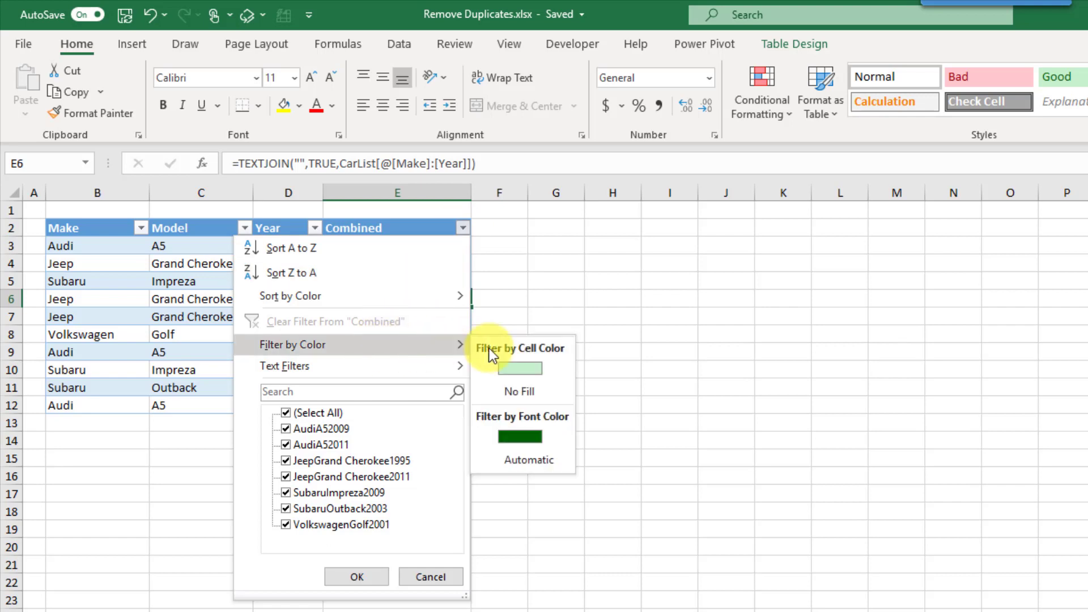
click(513, 393)
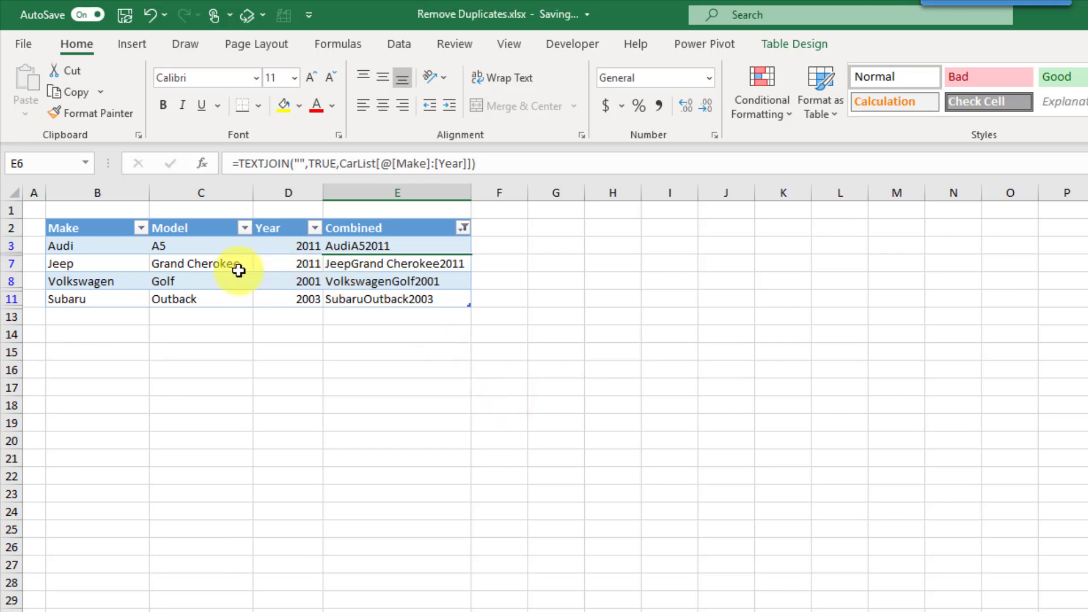
Step: Copy the filtered car rows from the Make through Combined columns and paste them starting at cell B14
drag(117, 245, 380, 295)
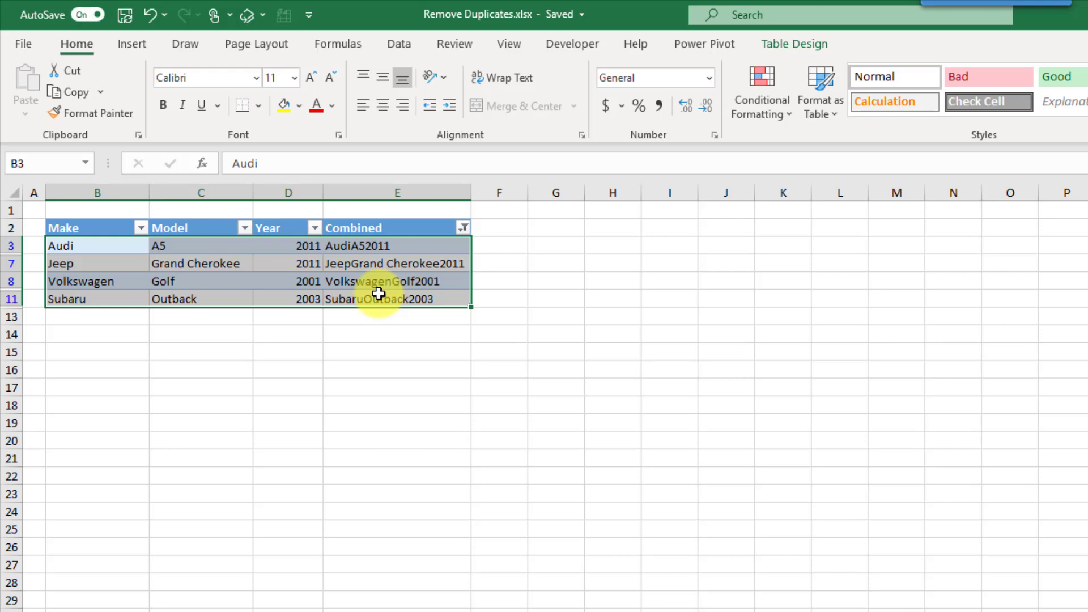
key(ctrl+c)
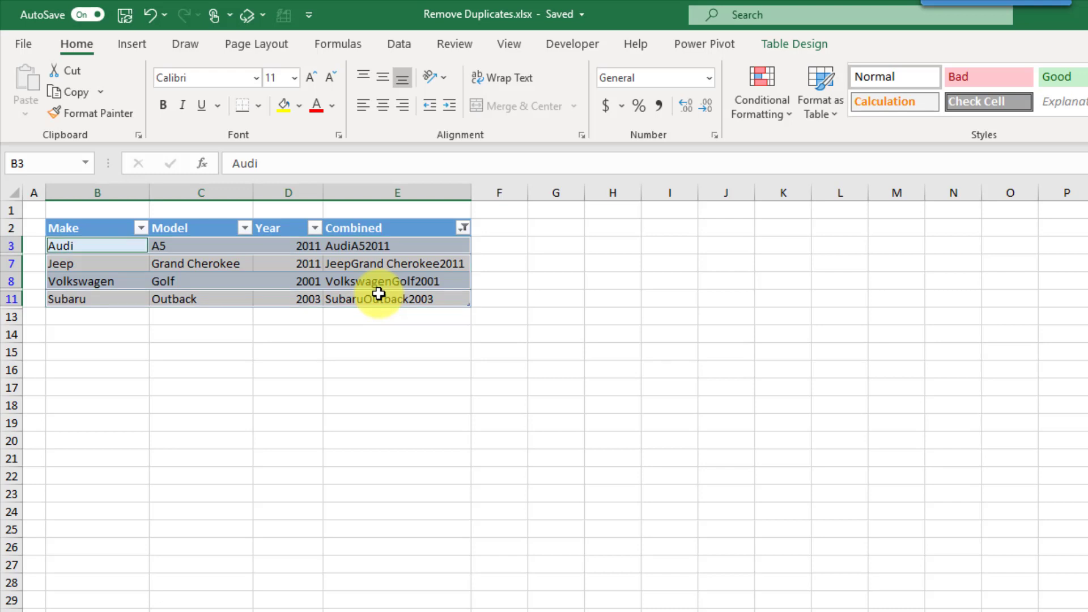
click(117, 339)
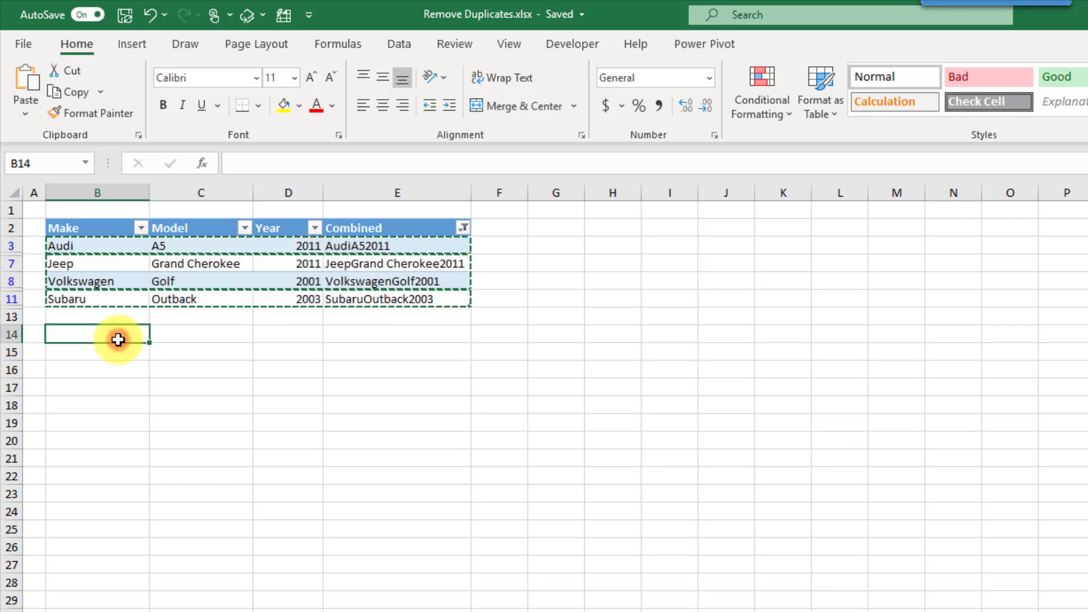
key(ctrl+v)
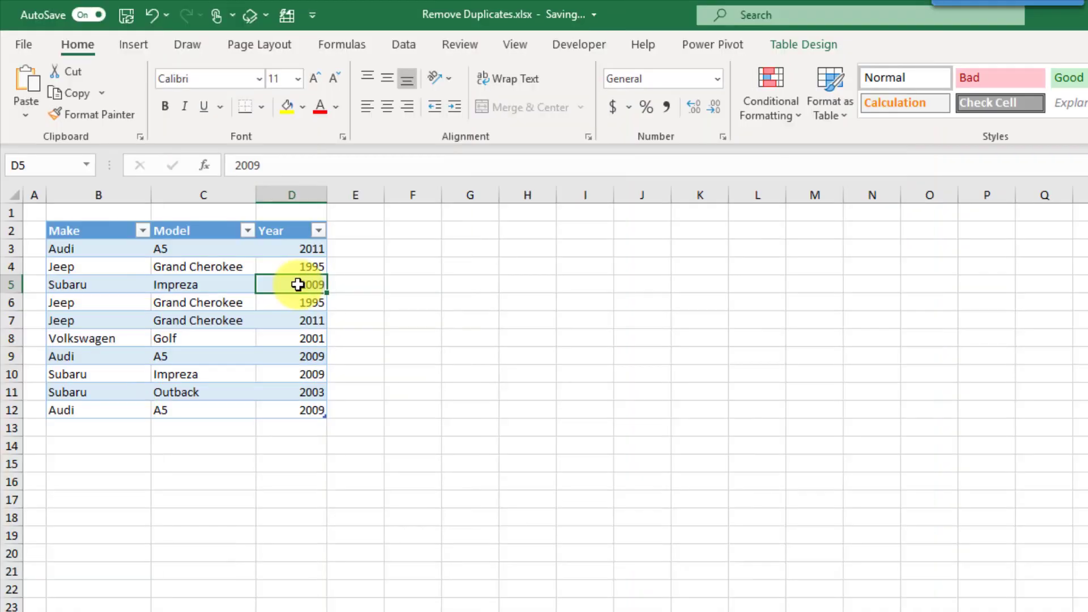
Step: Check in the ribbon customization options that the Developer tab is enabled and accept the settings
click(579, 46)
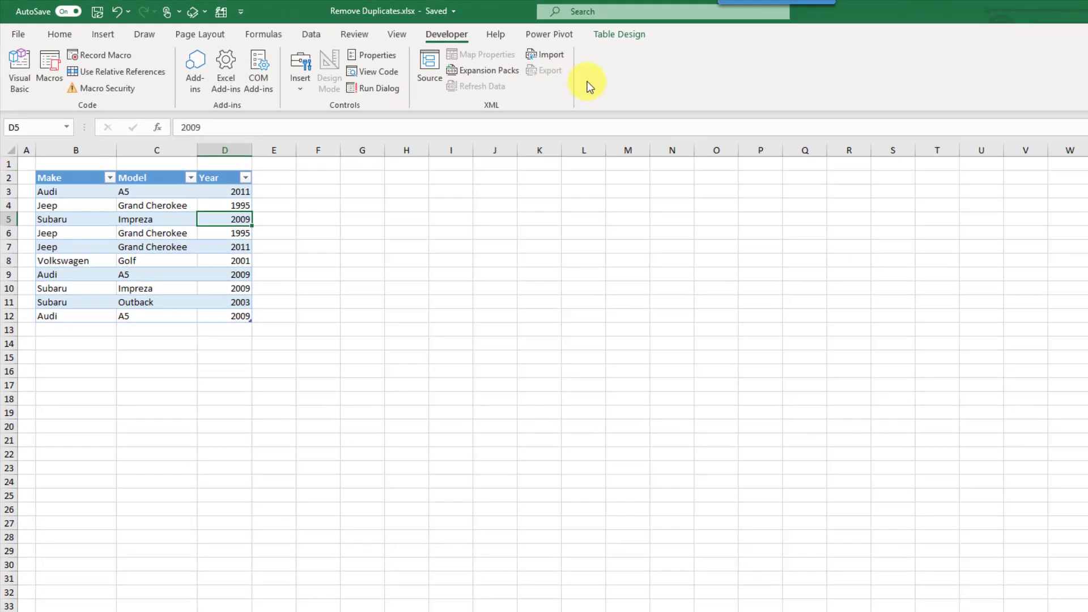
right_click(762, 104)
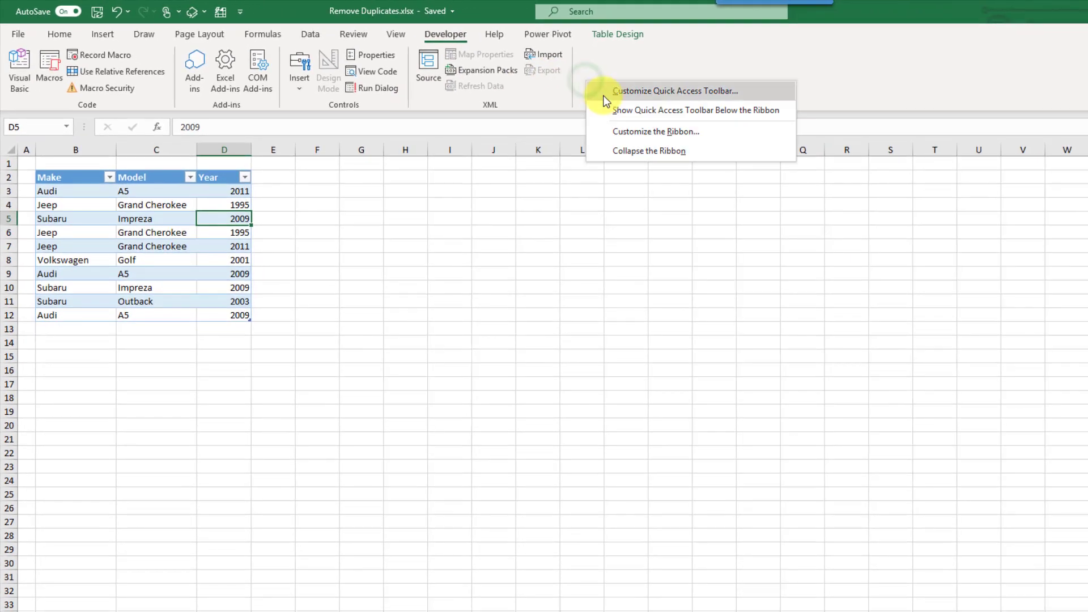
click(618, 129)
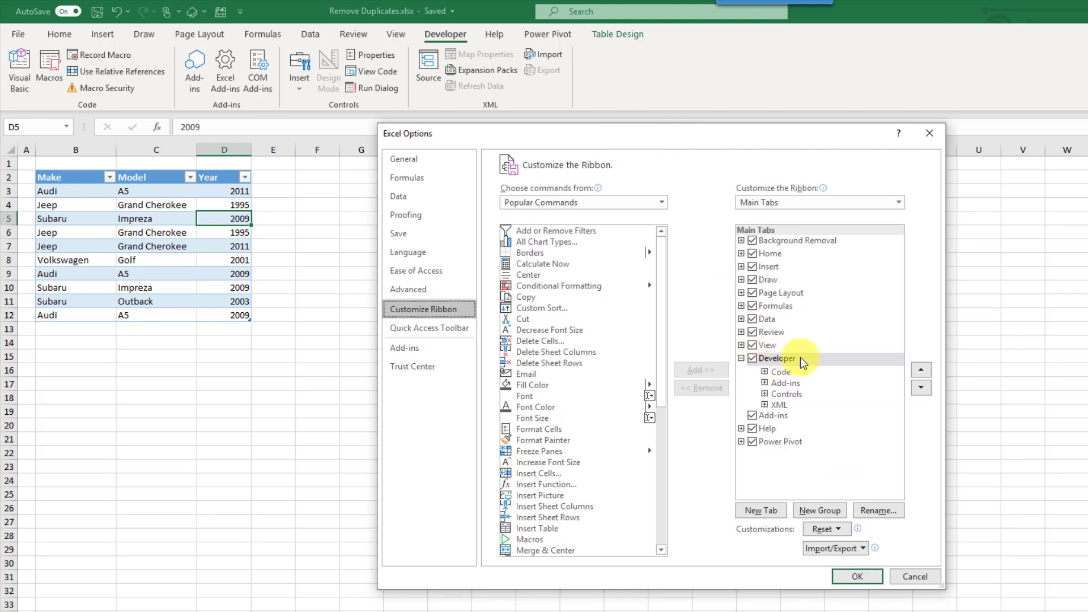
click(856, 578)
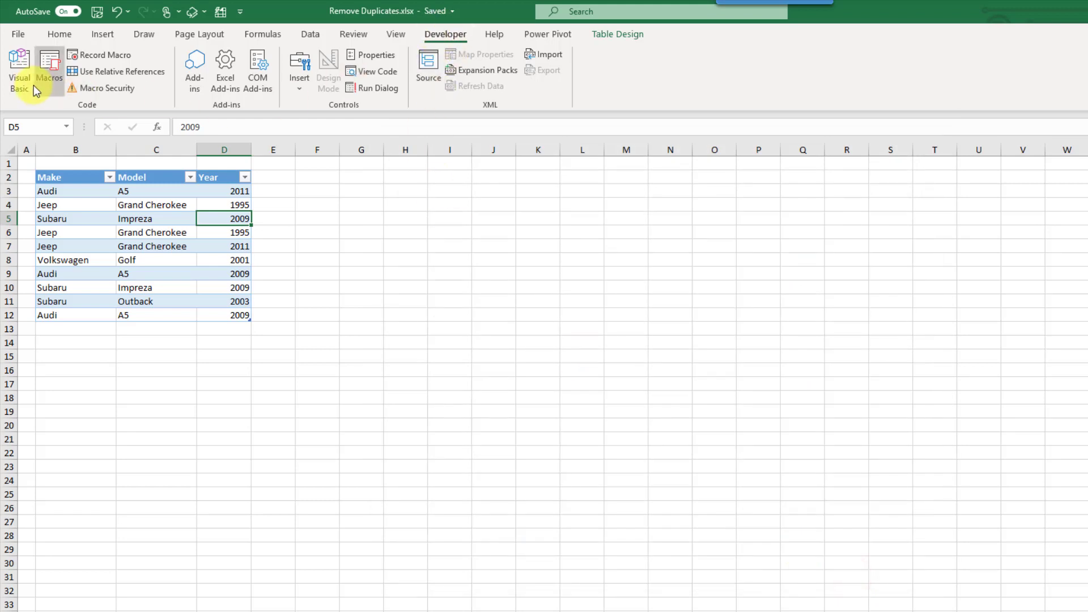
Step: Insert a new module in the Remove Duplicates.xlsx VBA project and paste the copied RemoveDuplicates macro code into it
click(15, 84)
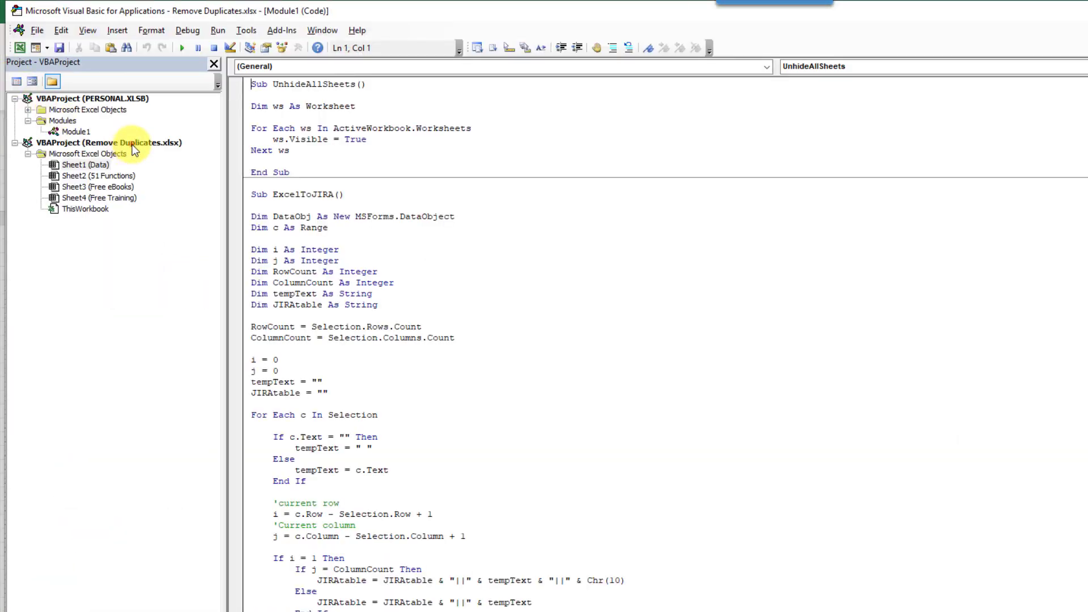
click(133, 145)
double_click(133, 145)
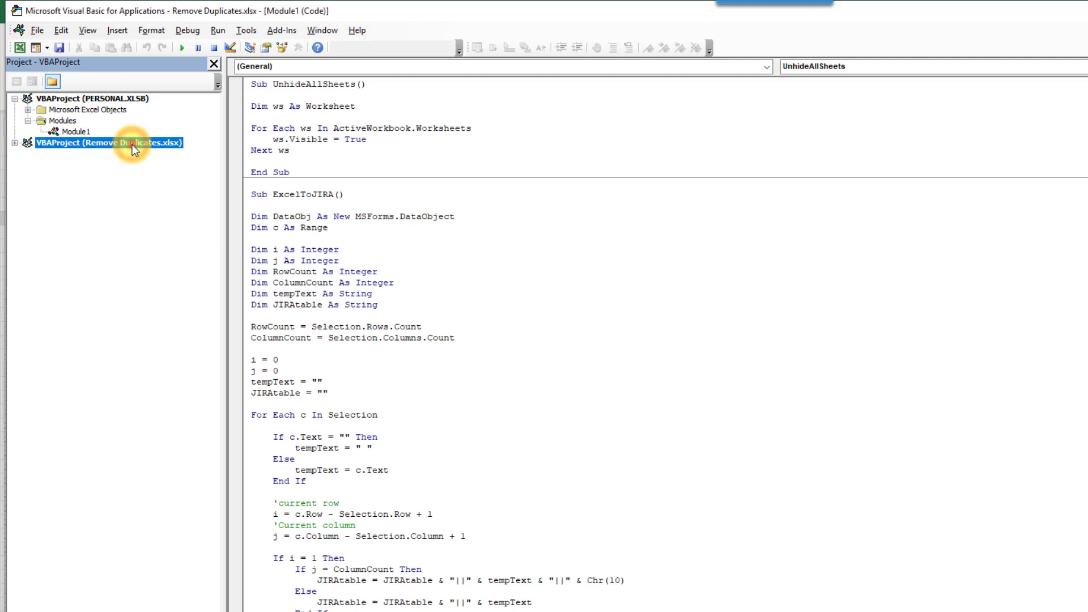
click(16, 143)
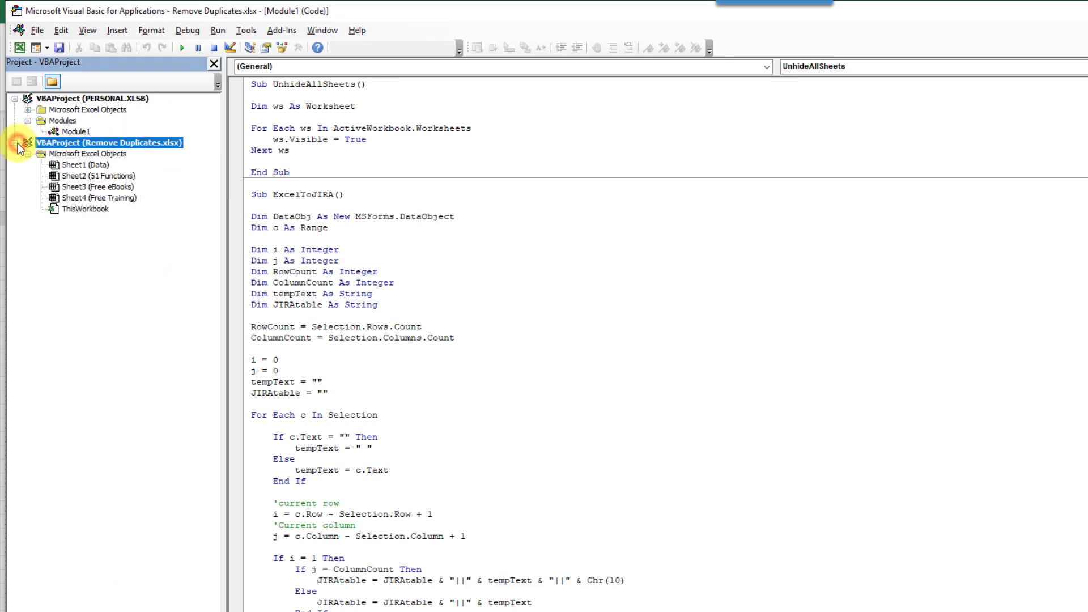
right_click(129, 244)
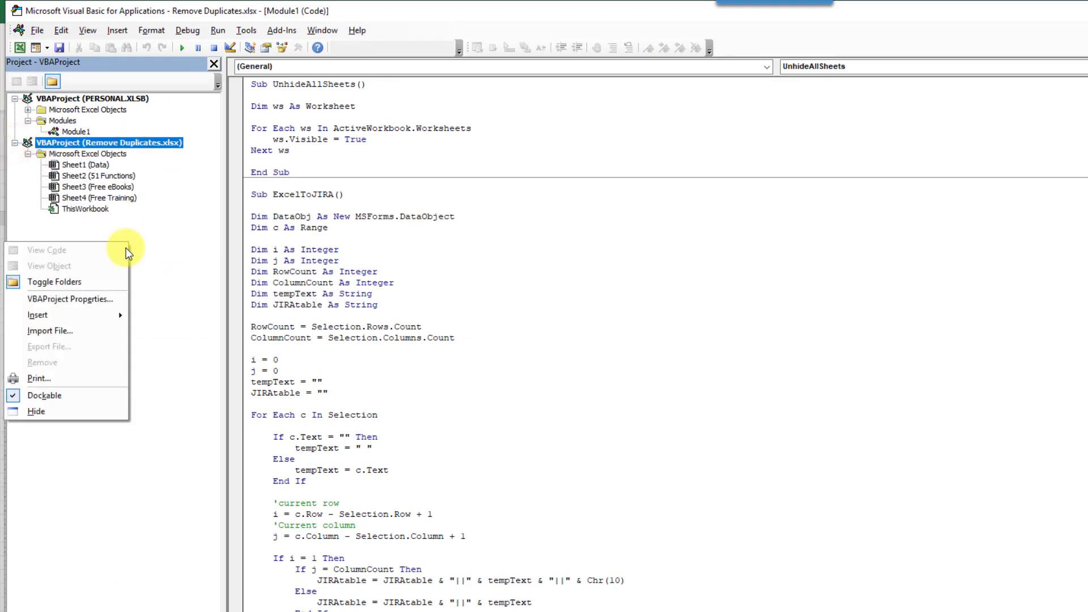
mouse_move(82, 316)
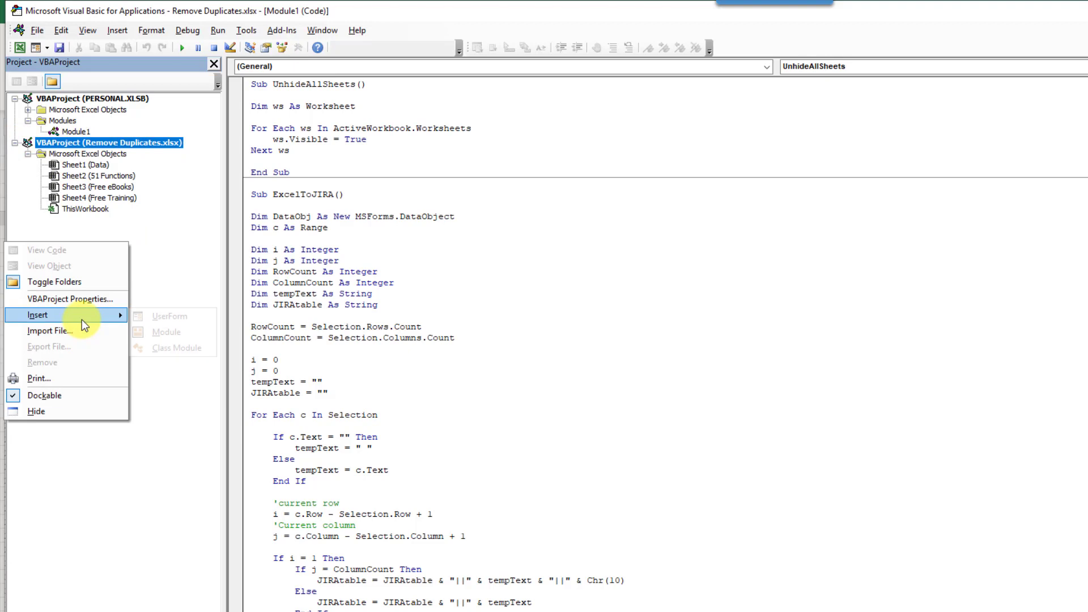
click(155, 335)
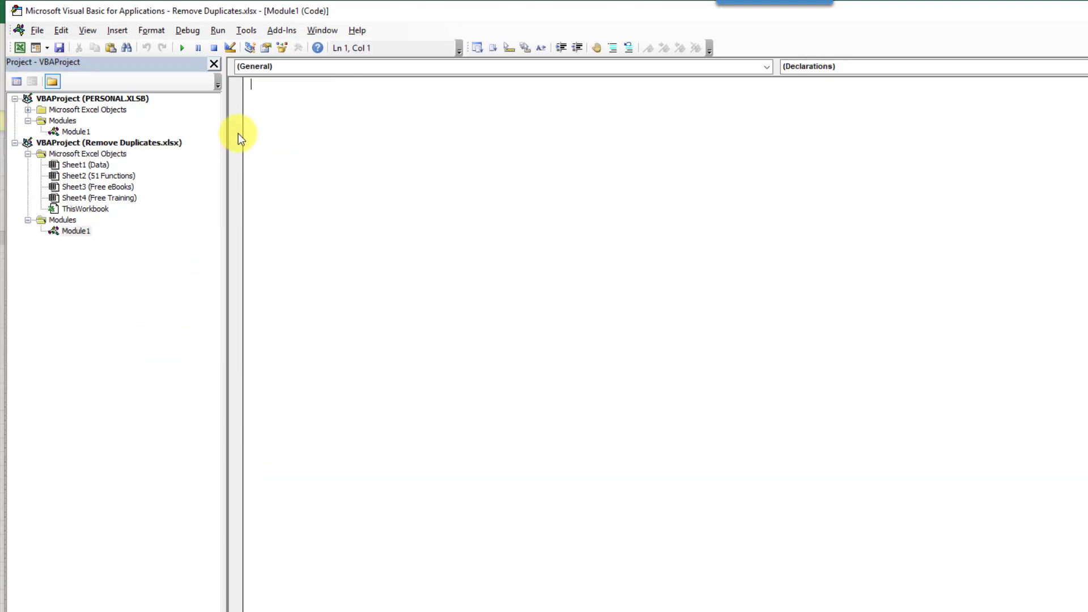
right_click(268, 94)
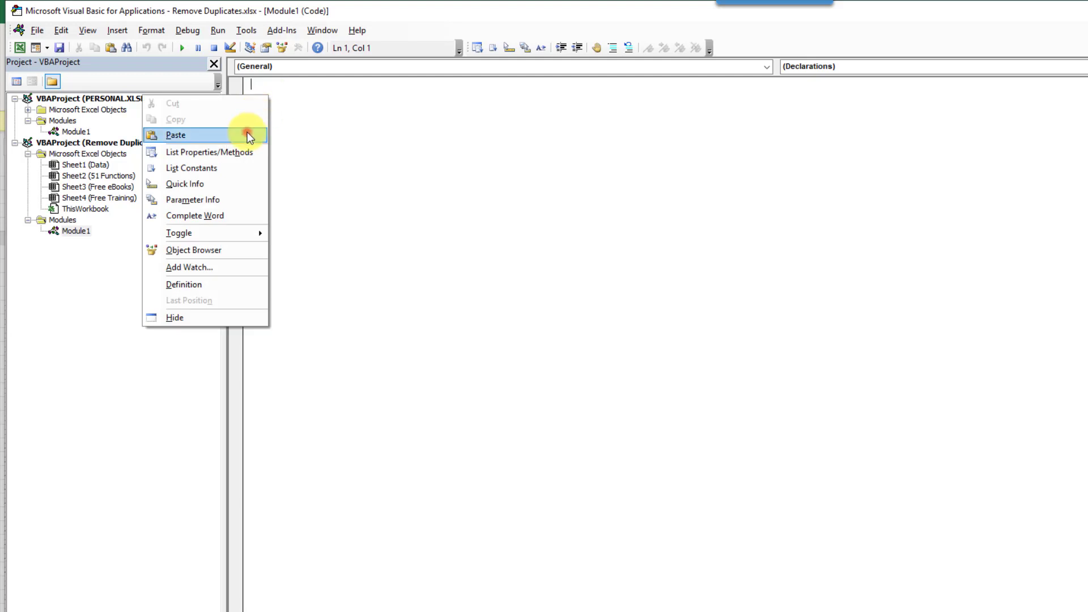
click(176, 135)
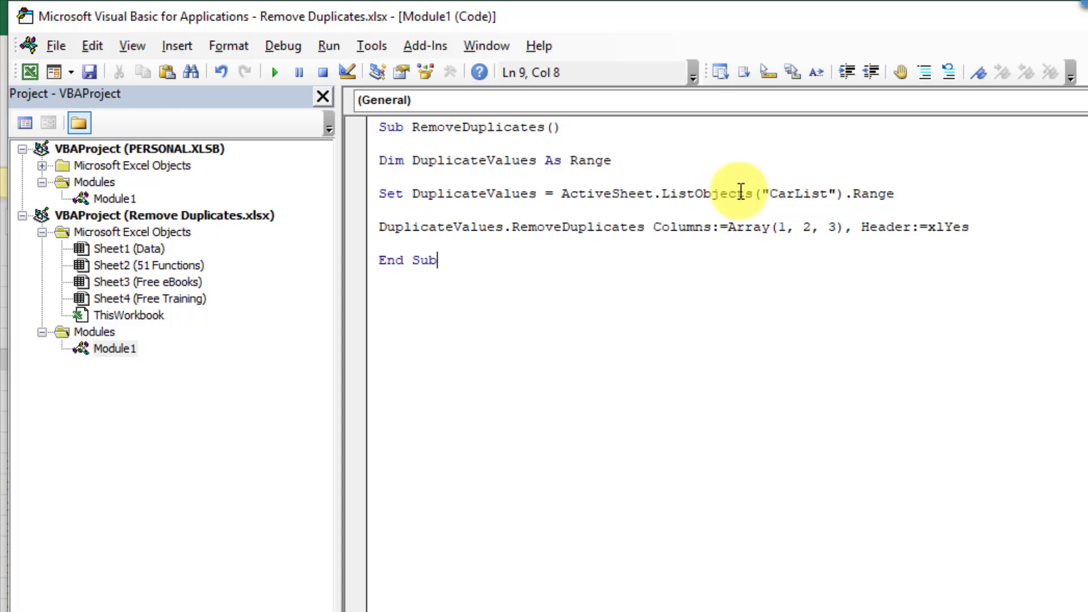
Step: Examine the CarList table name, RemoveDuplicates method, column array and header argument in the macro, and close the Visual Basic editor
drag(769, 194, 829, 192)
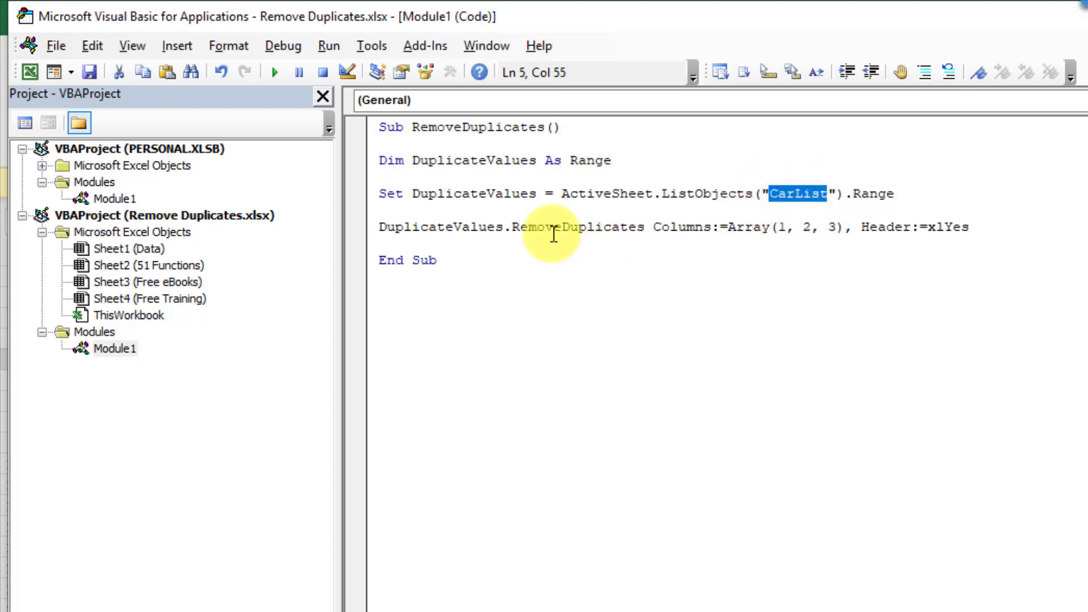
drag(507, 227, 647, 226)
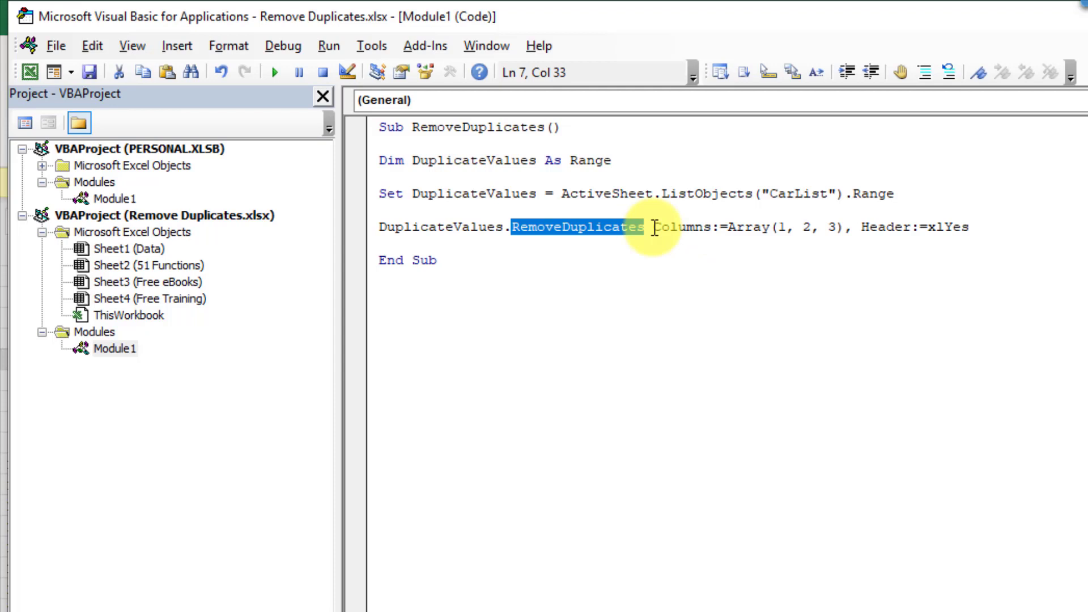
drag(776, 227, 838, 228)
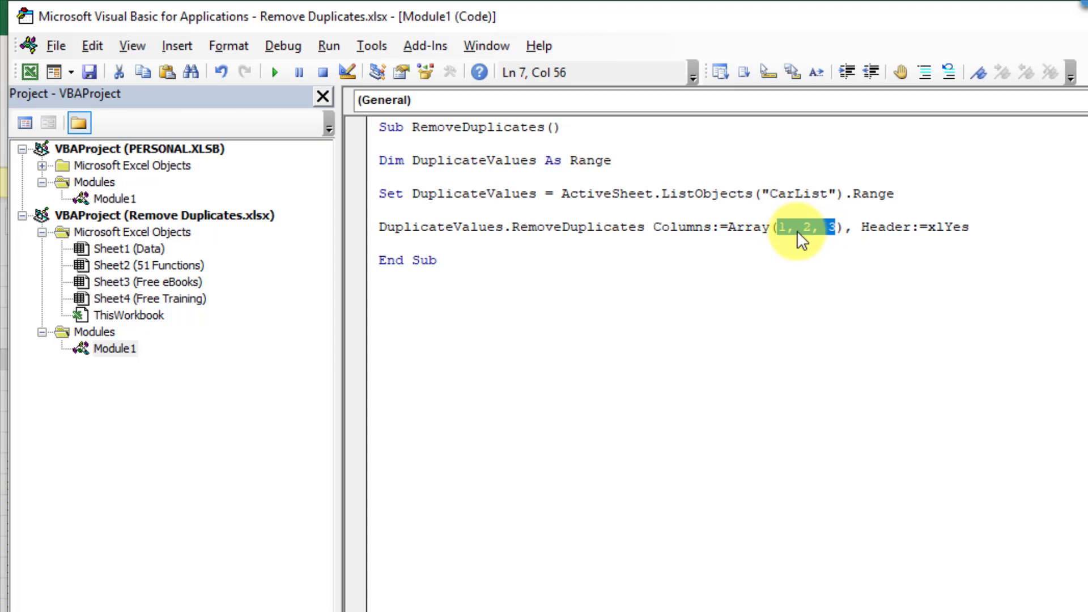
click(862, 227)
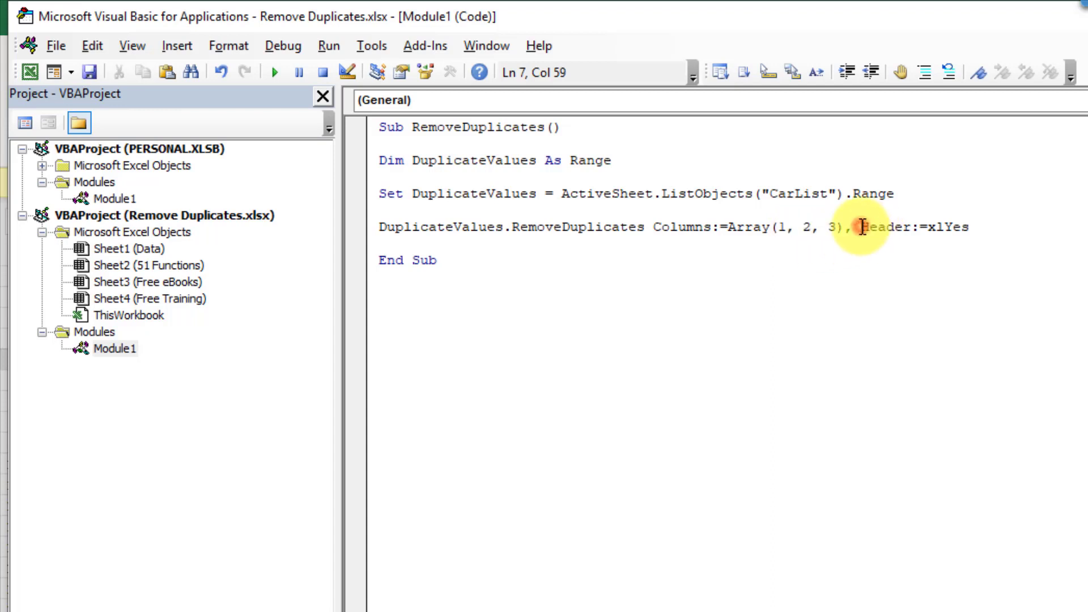
drag(862, 226, 1049, 227)
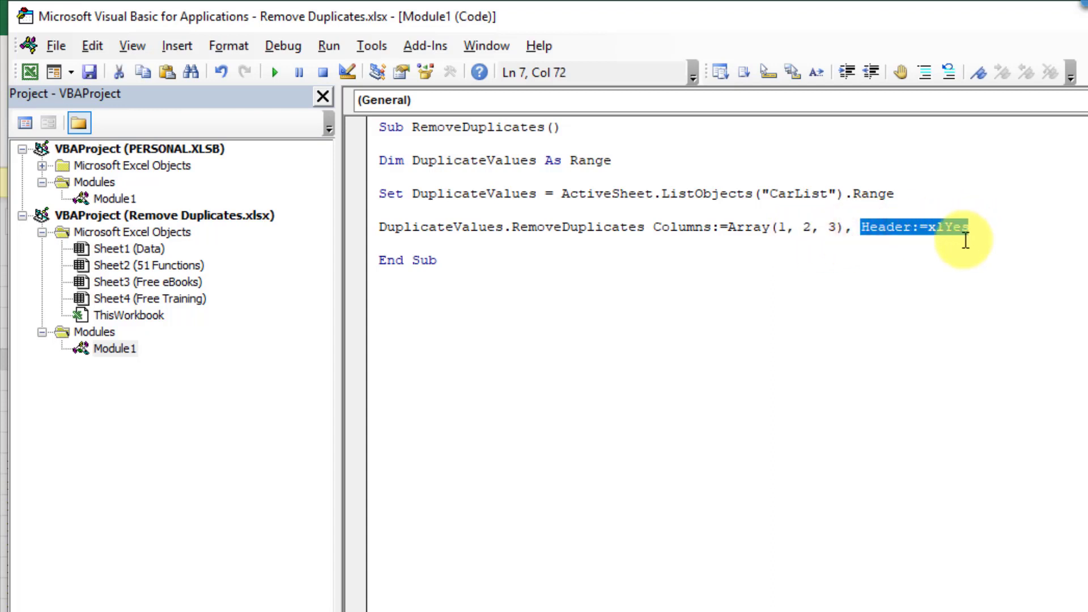
click(462, 259)
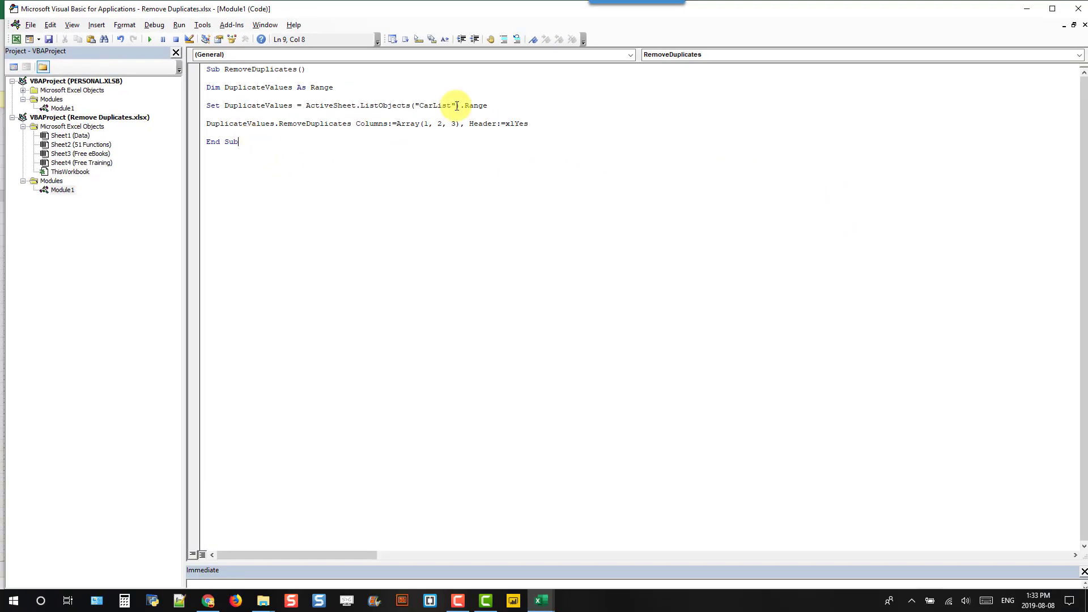
click(1084, 10)
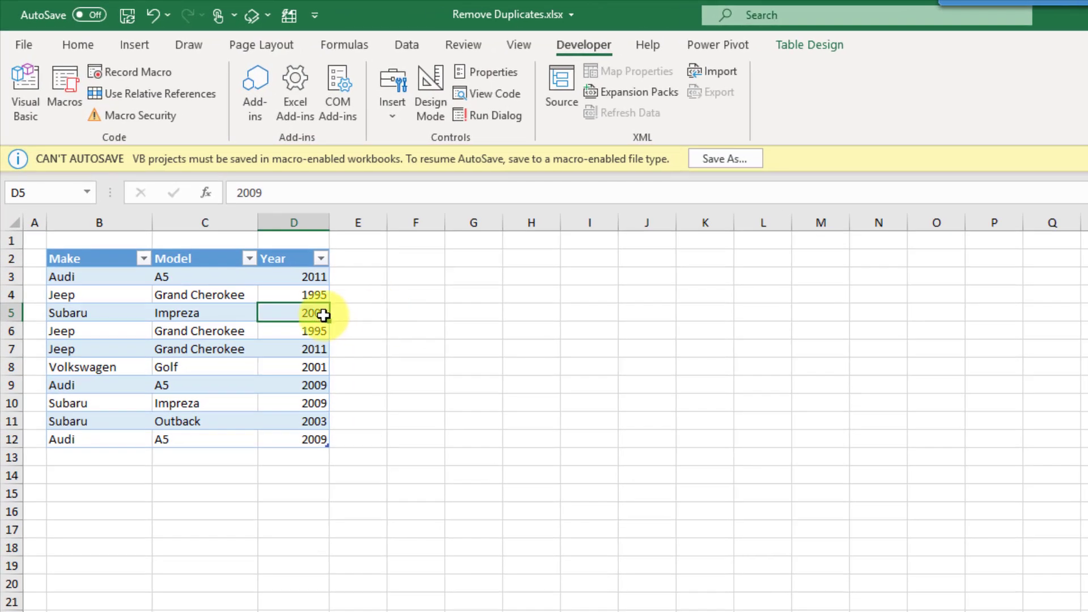
Step: Run the RemoveDuplicates macro on the CarList table
click(144, 70)
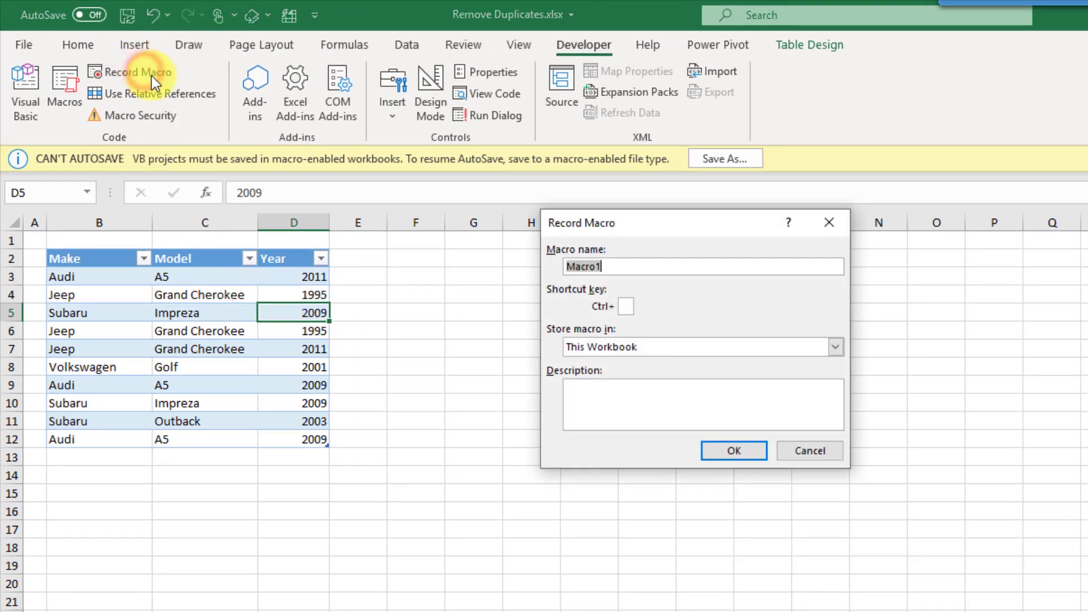
click(828, 225)
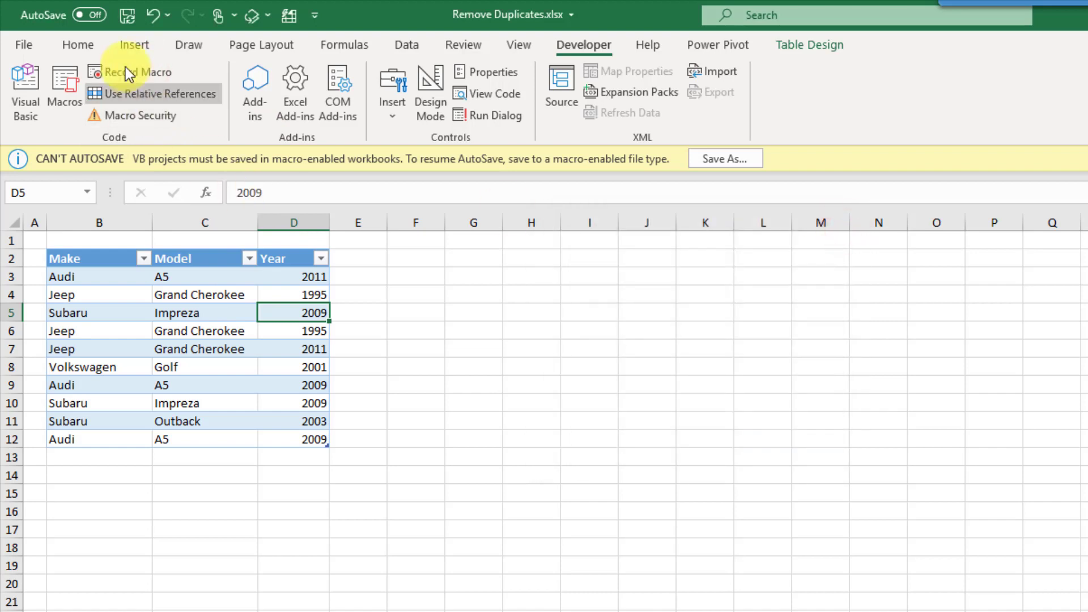
click(63, 86)
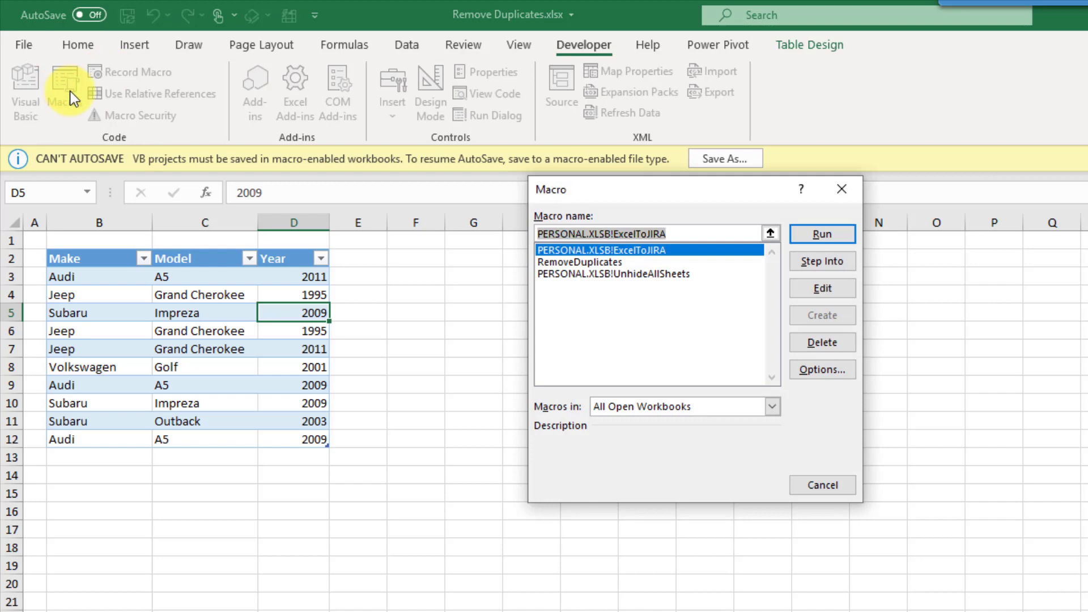
click(588, 263)
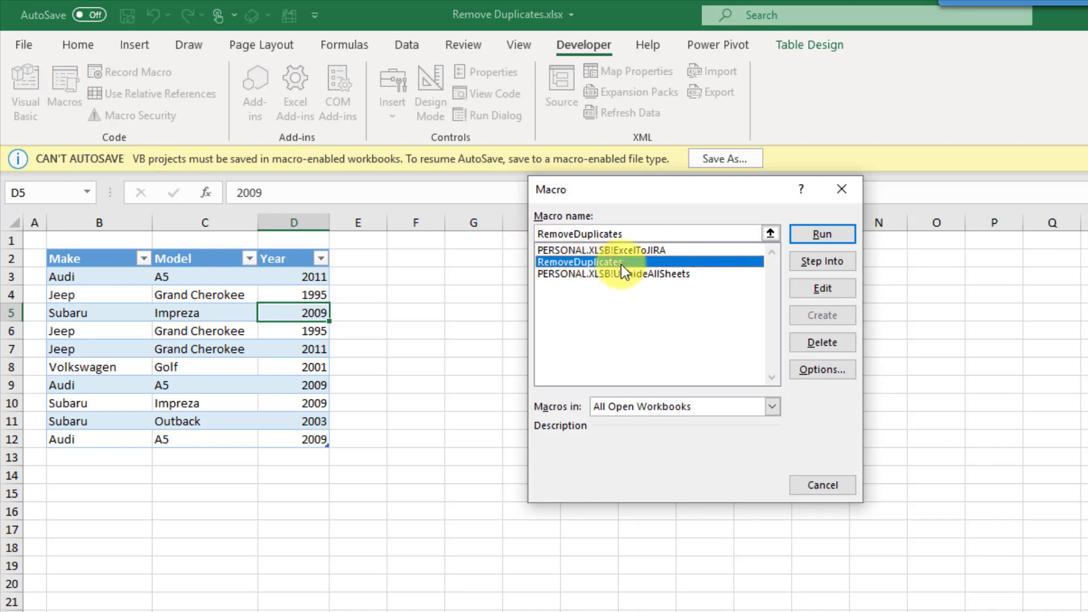
click(823, 235)
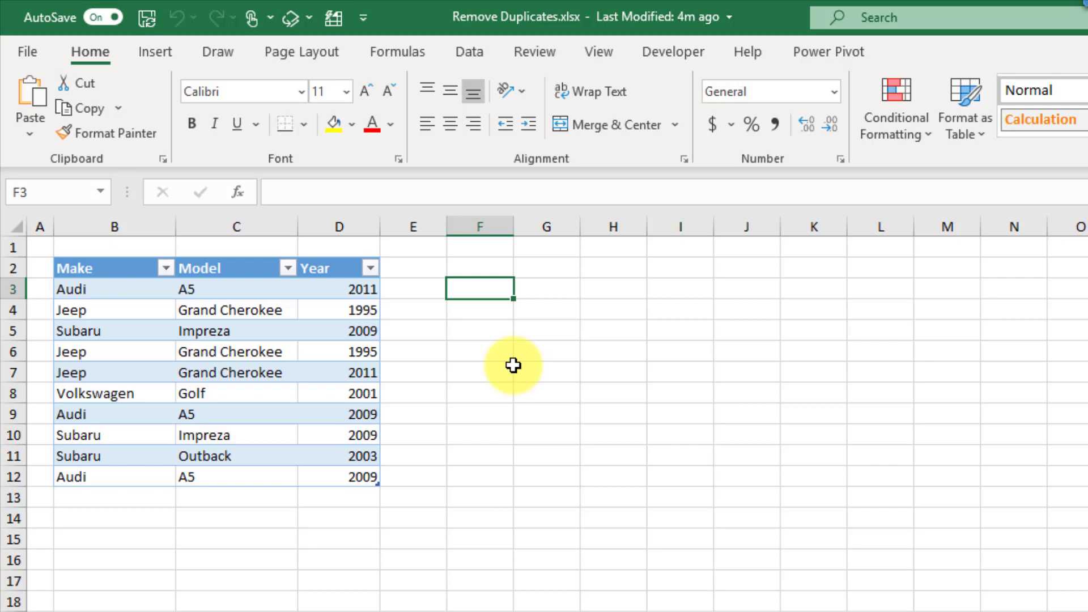
Step: Start a UNIQUE formula in cell F3 with the CarList table as its array and by_col set to FALSE
text(=un)
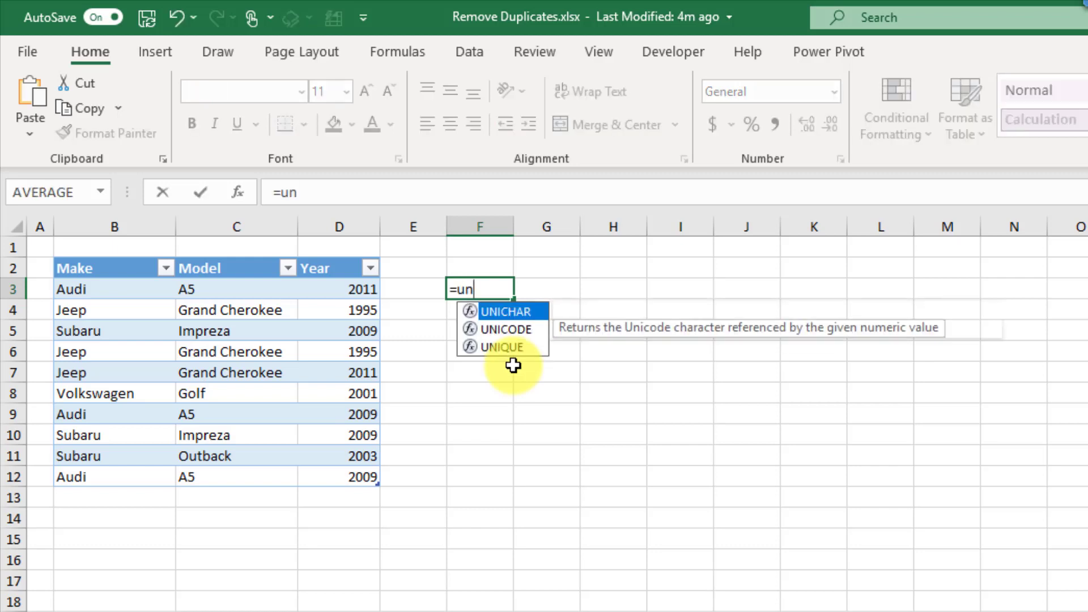
key(Down)
key(Down)
key(Tab)
drag(140, 293, 355, 479)
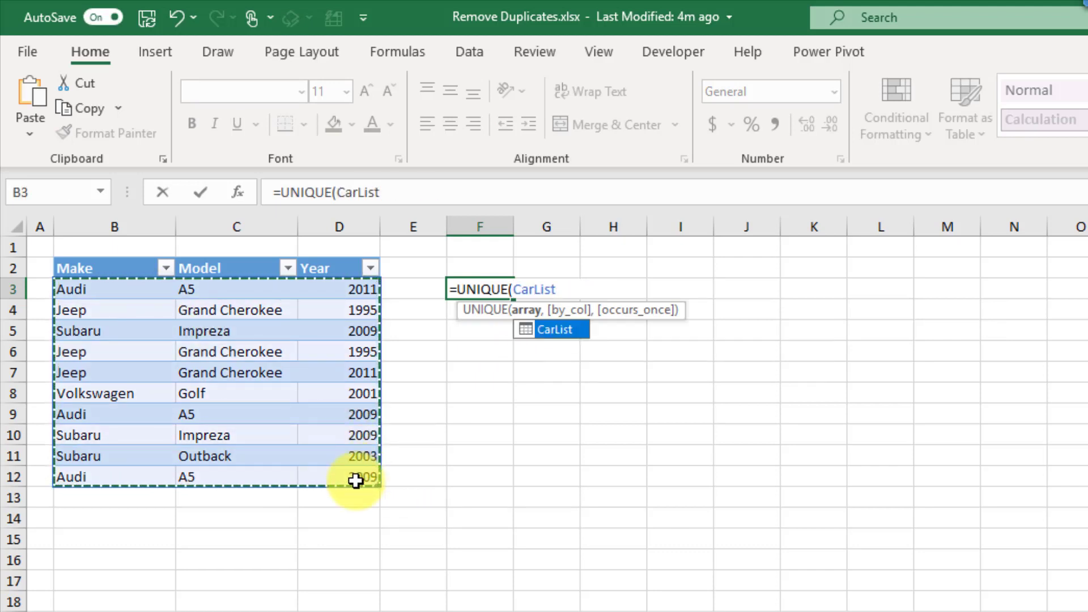
text(,)
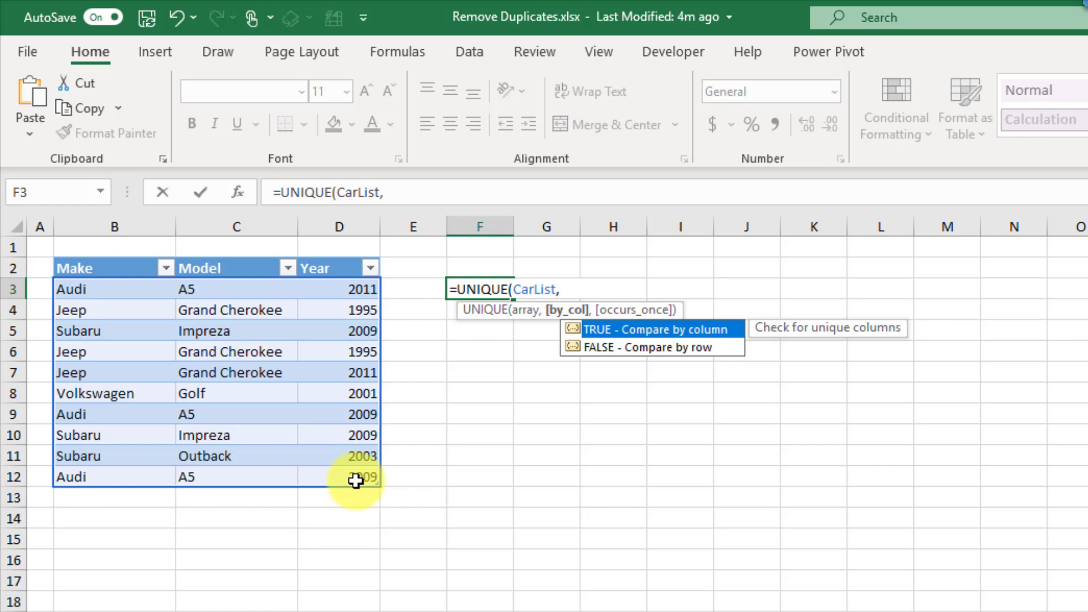
key(Down)
key(Tab)
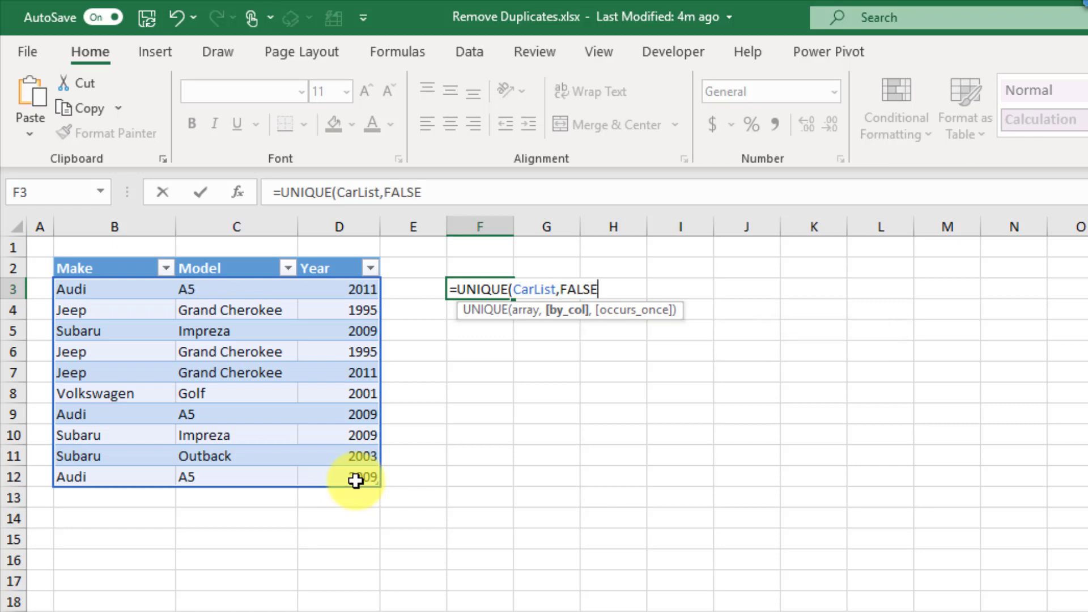
Step: Complete the UNIQUE formula in F3 with occurs_once set to FALSE (one or more times) and enter it
text(,)
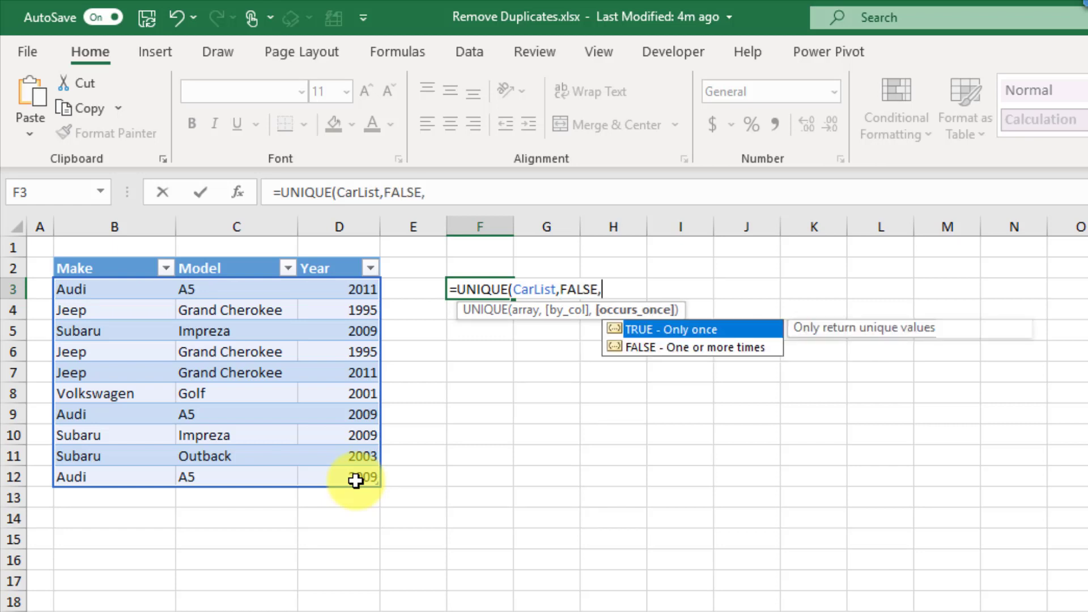
key(Down)
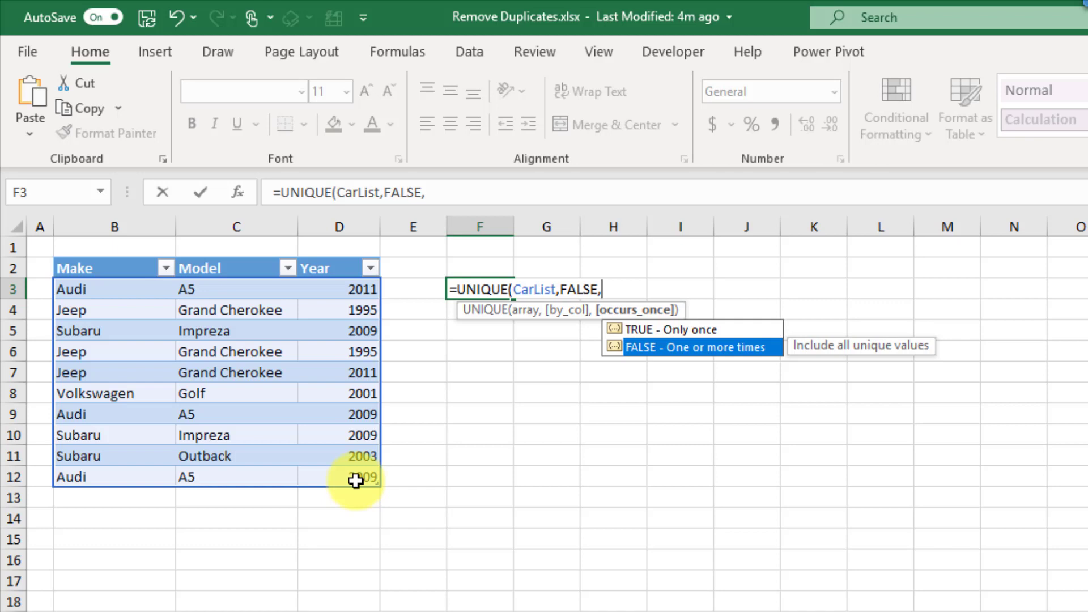
key(Up)
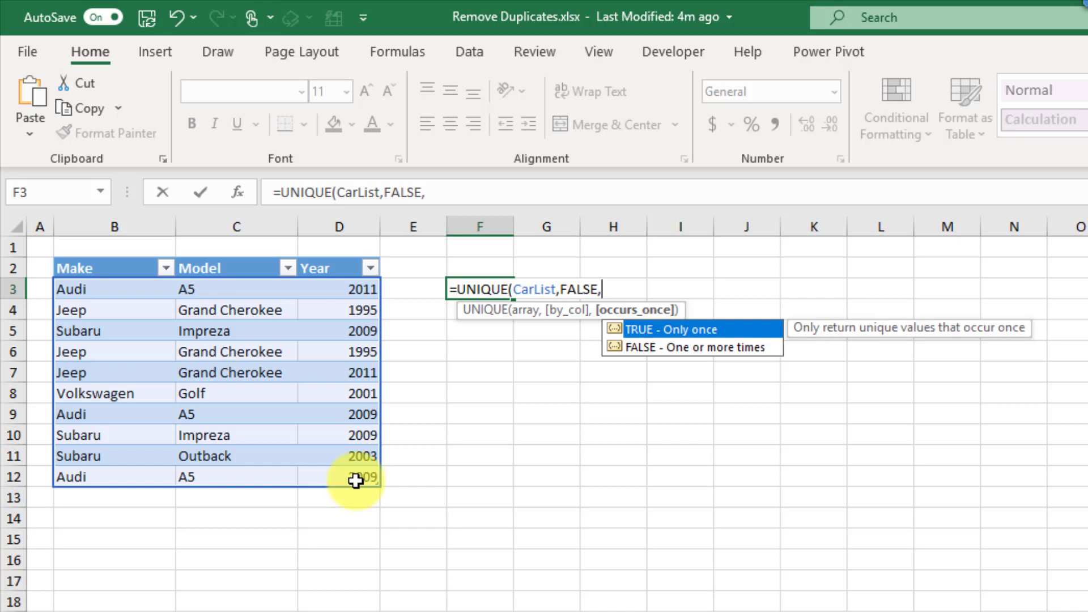
key(Down)
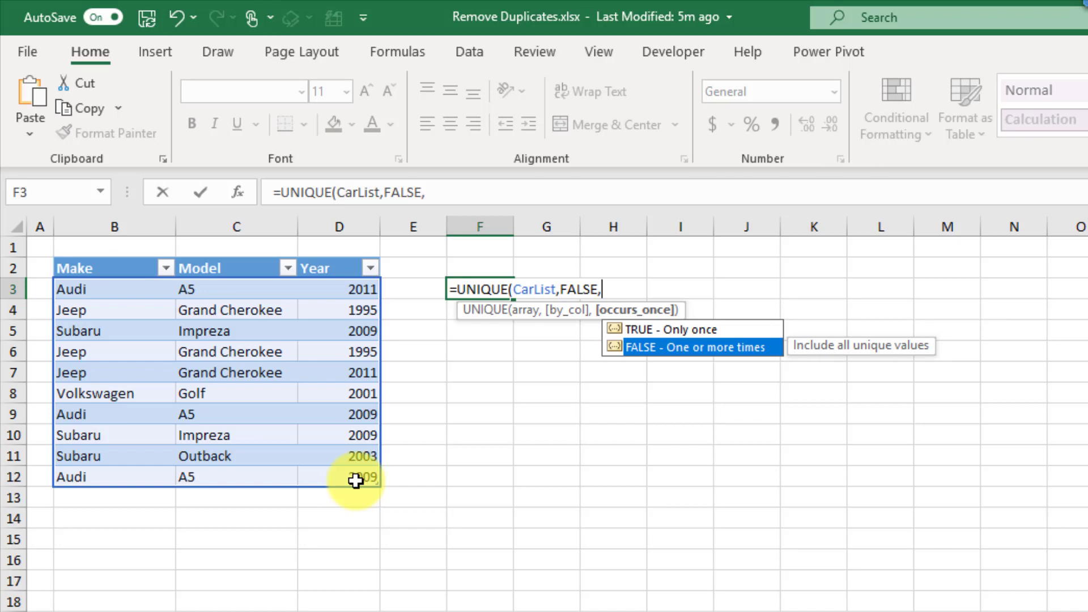
key(Tab)
text())
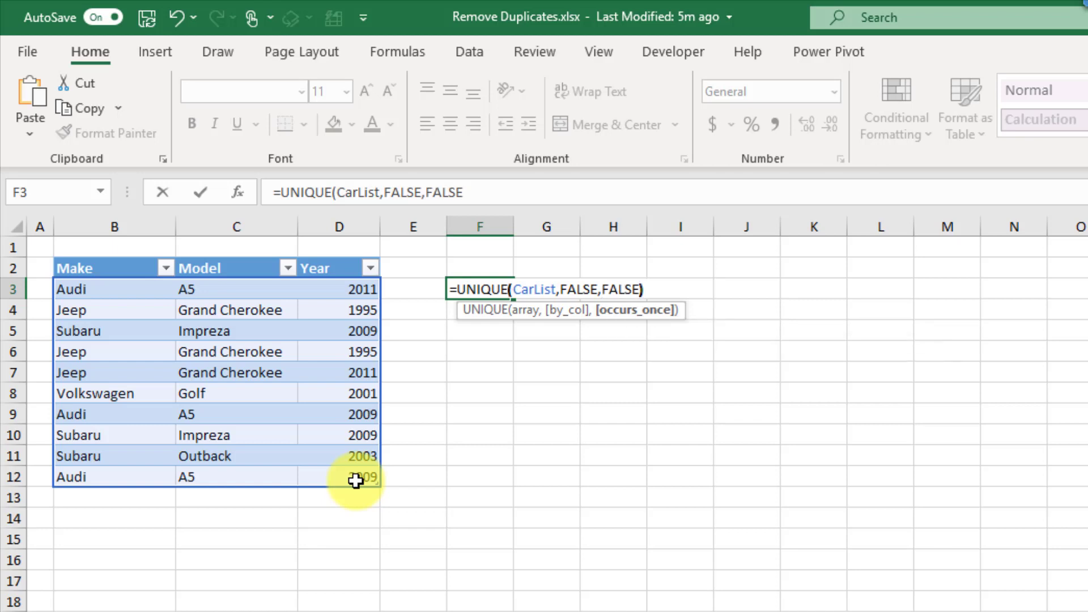
key(Return)
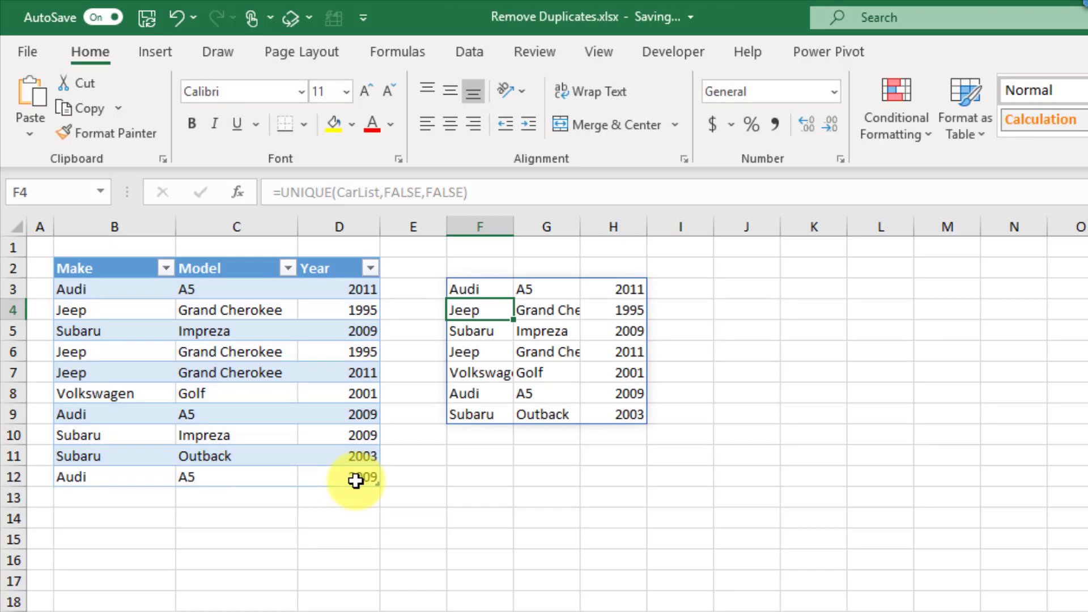
Step: Autofit columns F to H to the unique list and select cell F3
drag(486, 226, 593, 223)
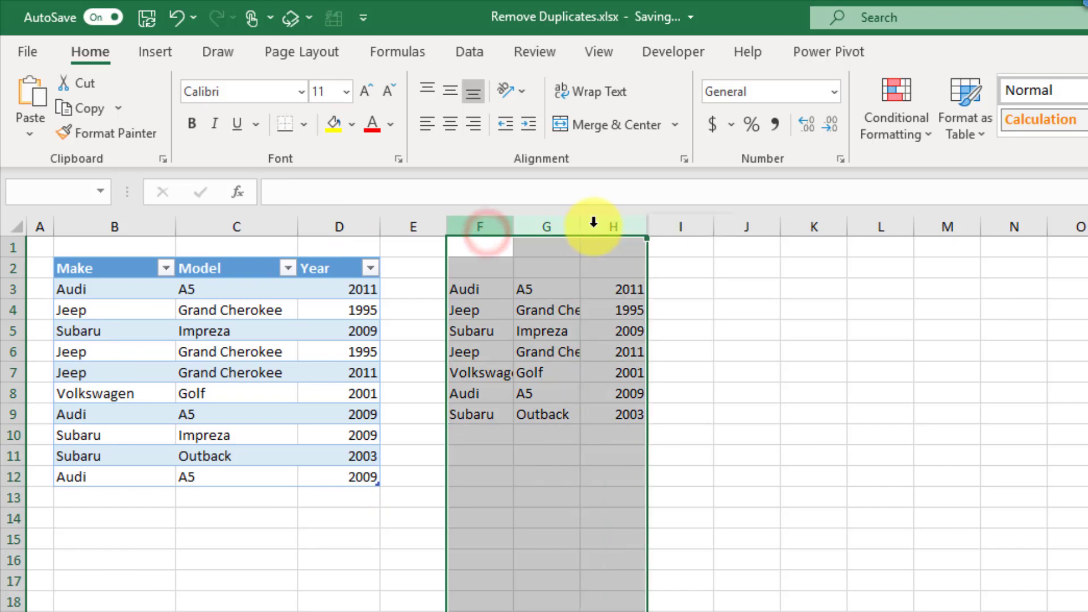
double_click(513, 227)
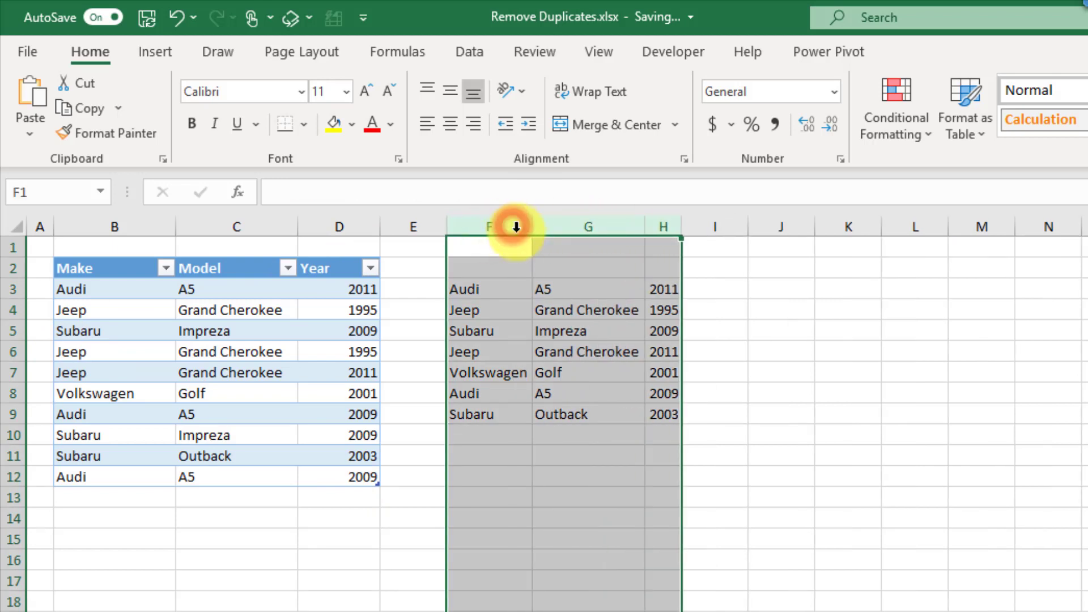
click(510, 294)
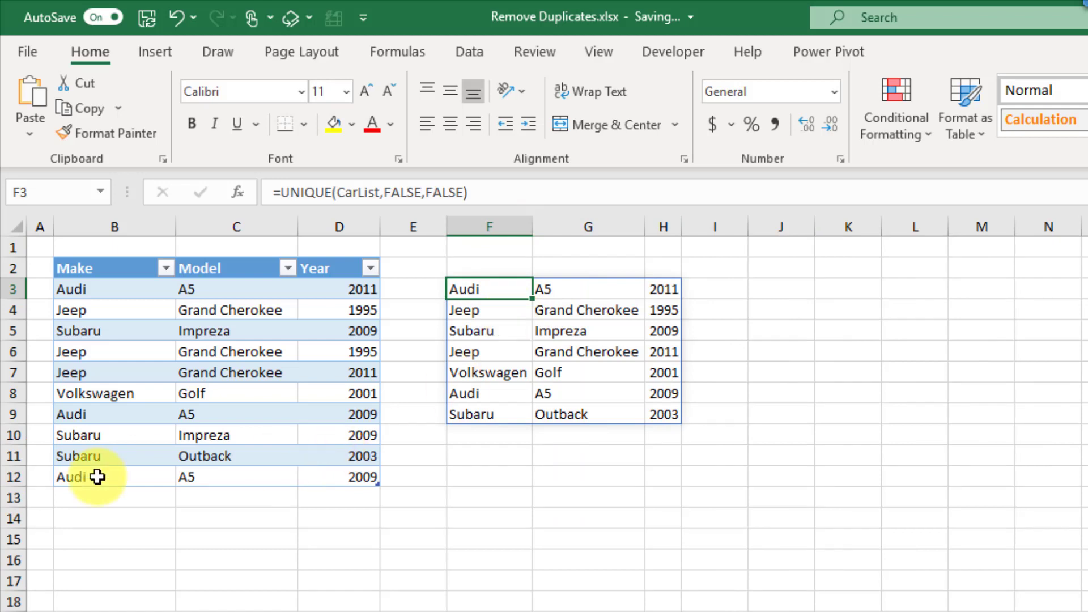
Step: Copy the last car record in row 12 to row 13, set its Year to 2010, and select F10 in the unique list
drag(98, 477, 354, 476)
key(ctrl+c)
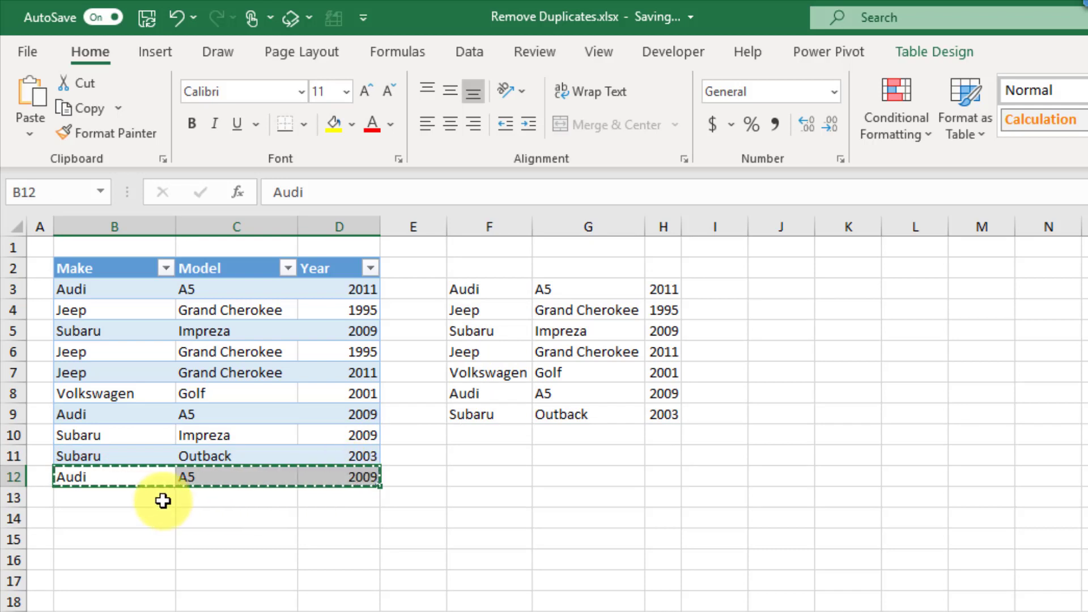
click(160, 499)
key(ctrl+v)
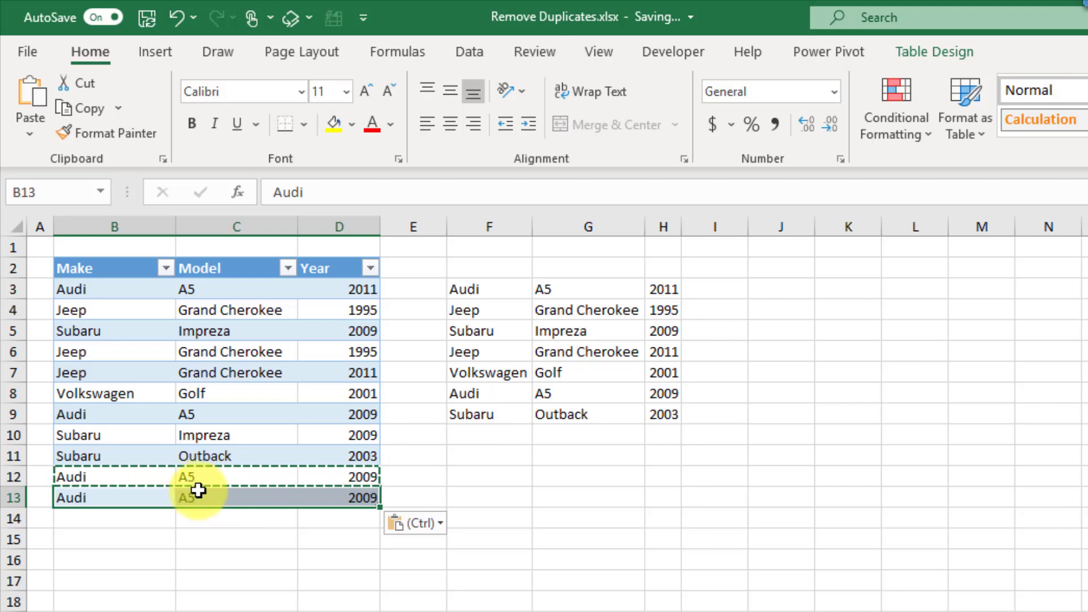
click(352, 497)
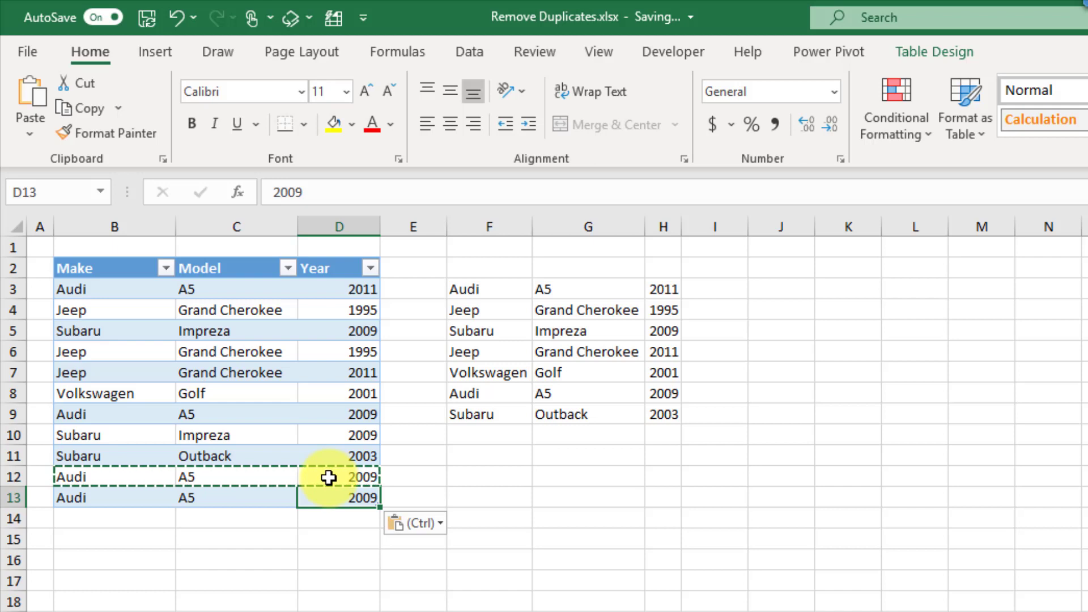
text(2010)
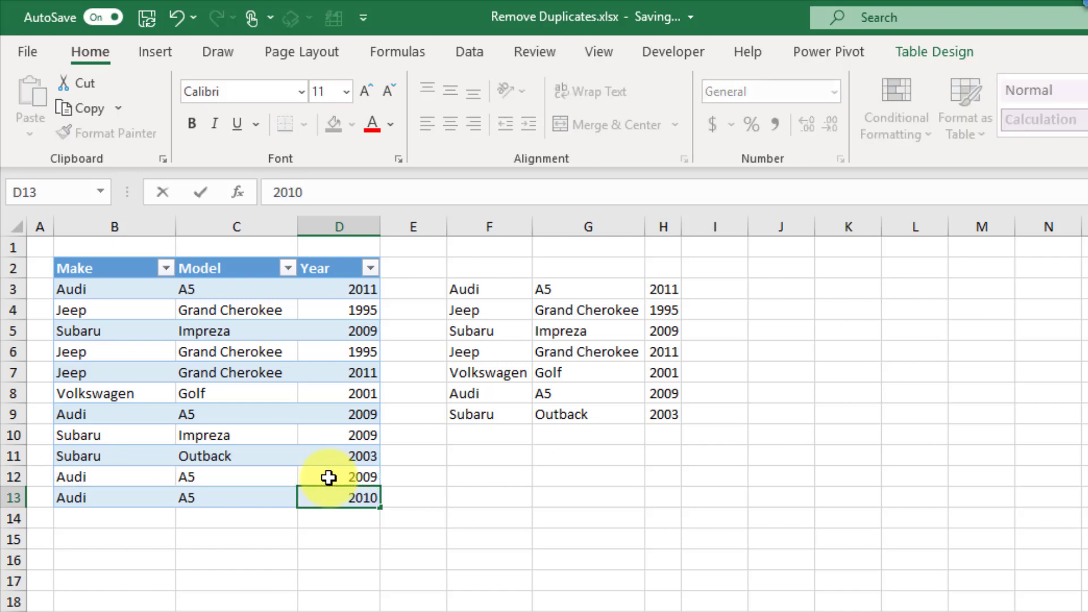
key(Return)
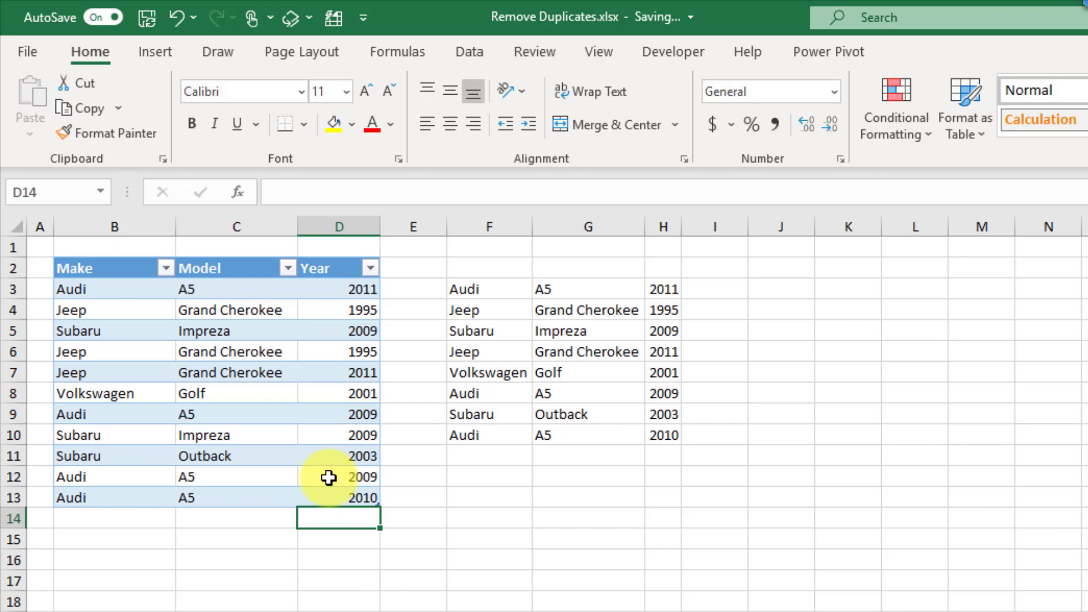
click(459, 437)
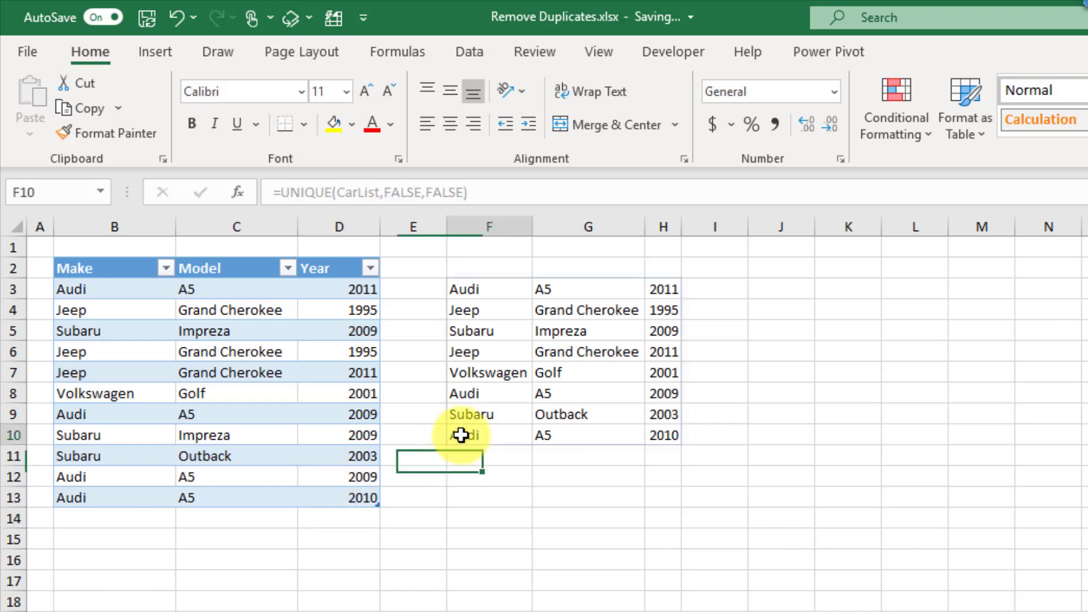